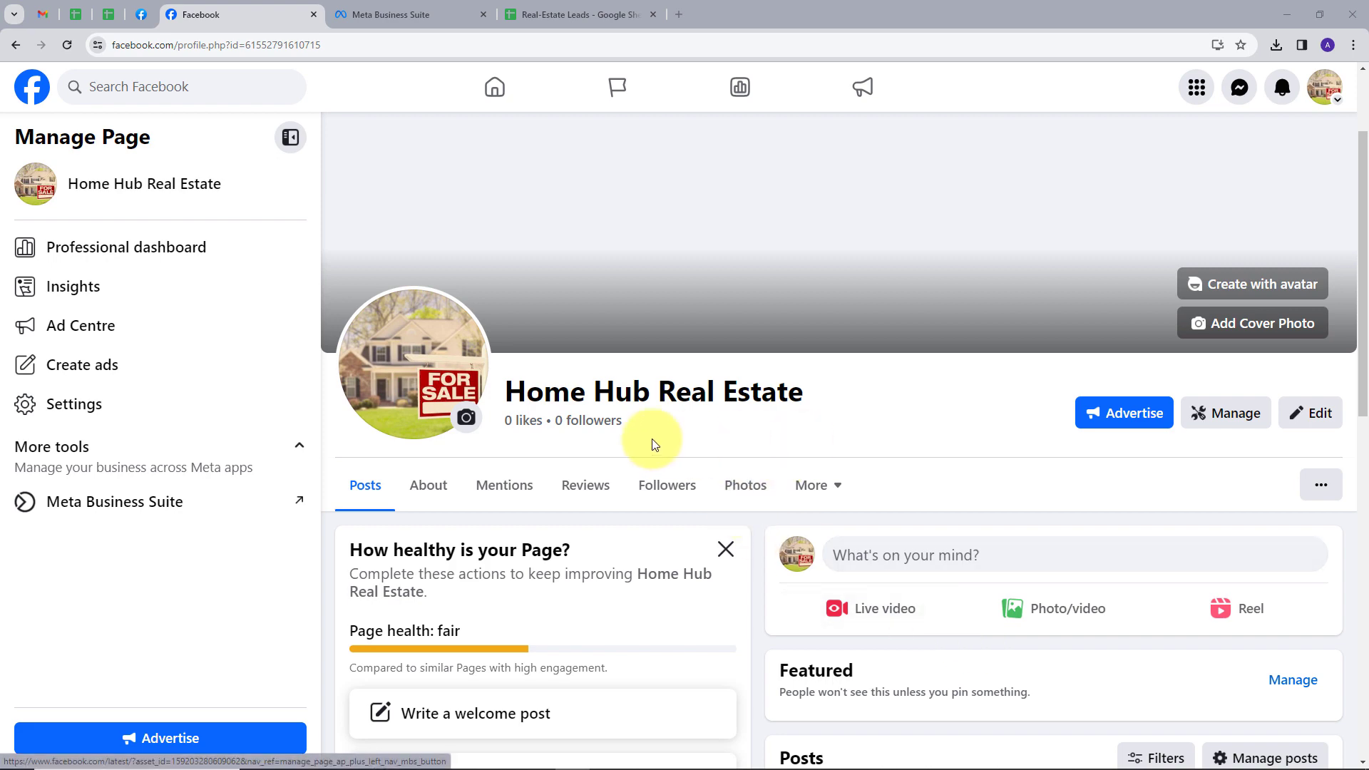
Step: Show the Real-Estate Leads sheet with its empty Name, Email, Mobile Number and City columns
scroll(683, 425, "down", 5)
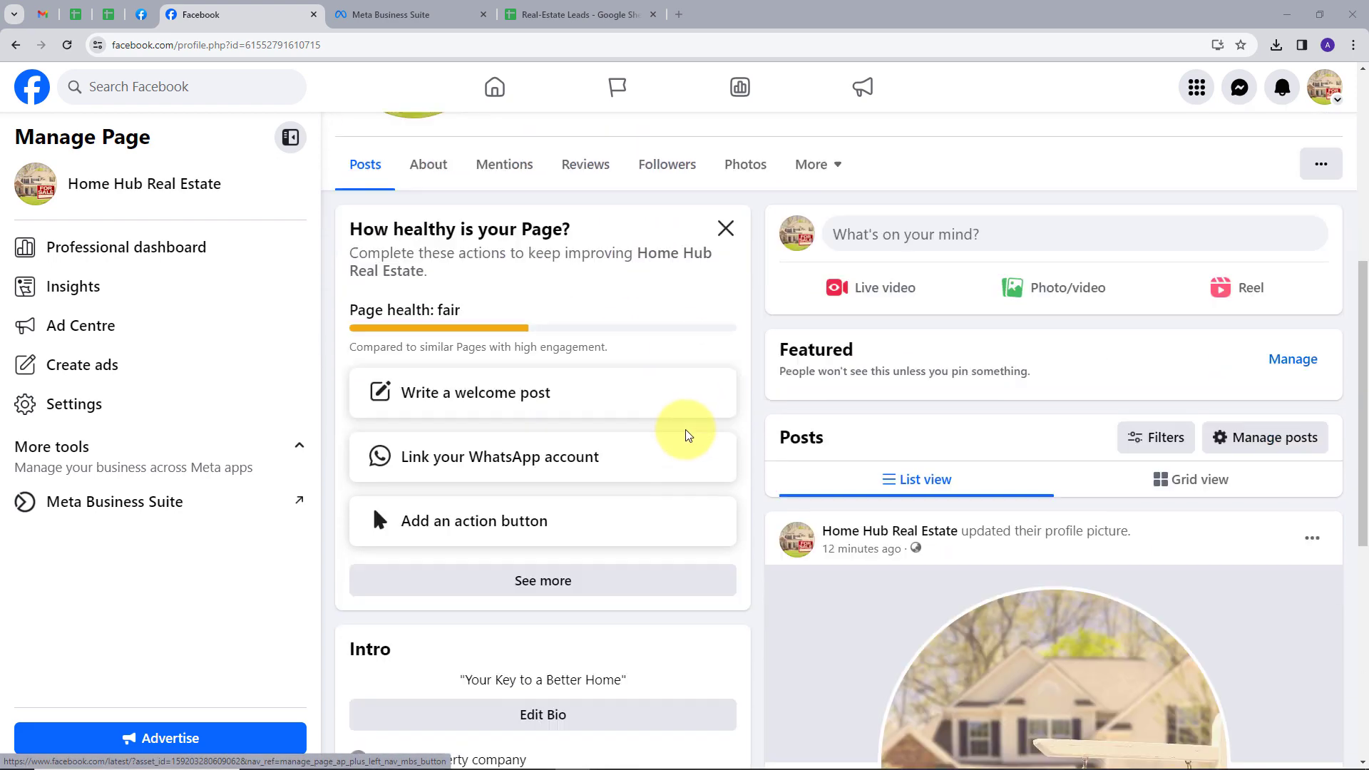
scroll(680, 448, "up", 5)
scroll(674, 412, "down", 4)
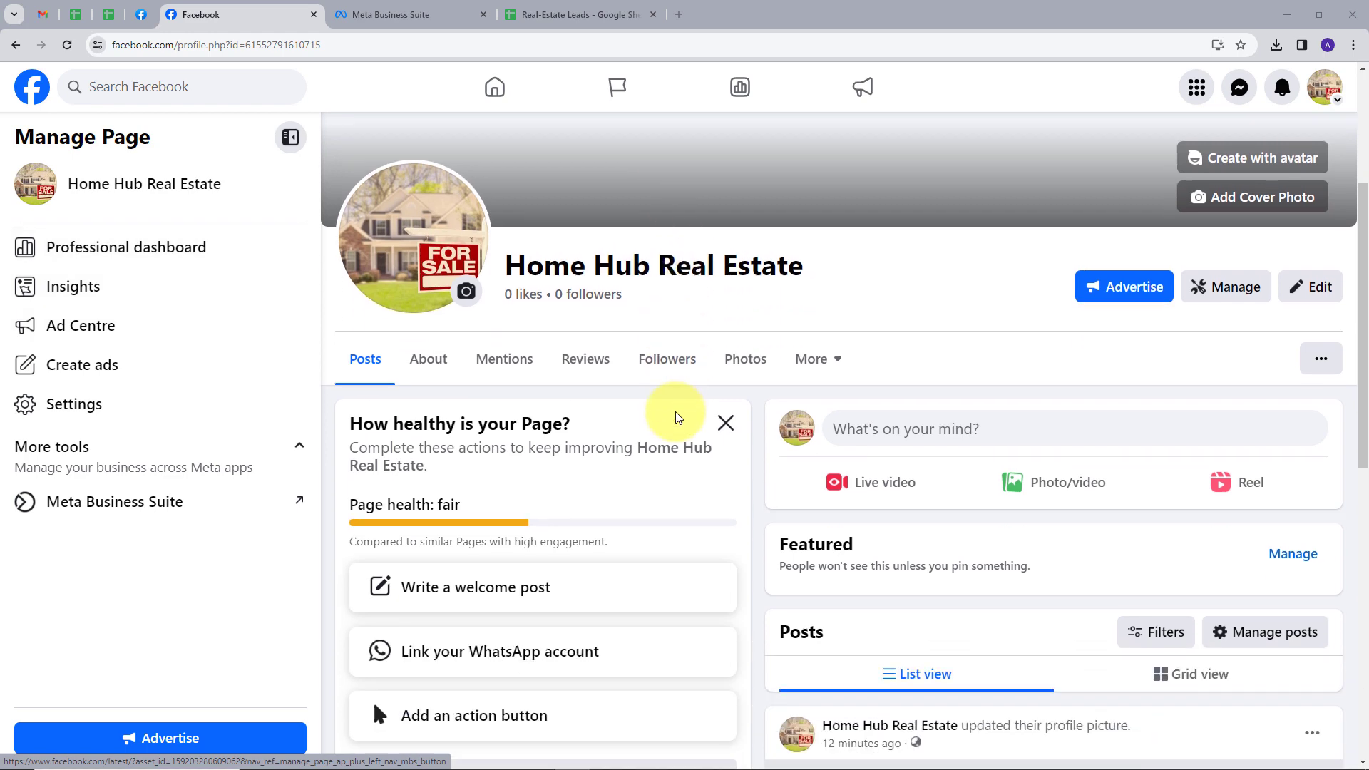
scroll(675, 415, "up", 4)
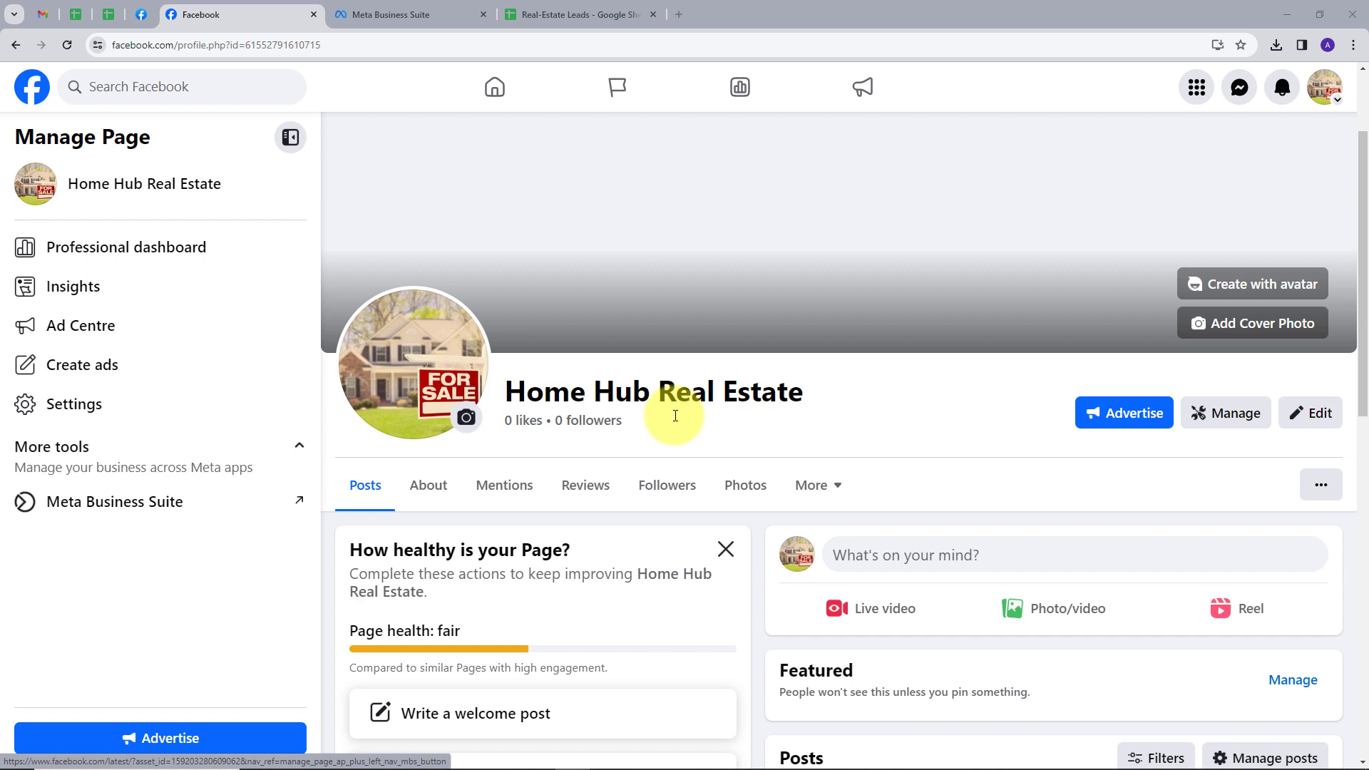
left_click(585, 14)
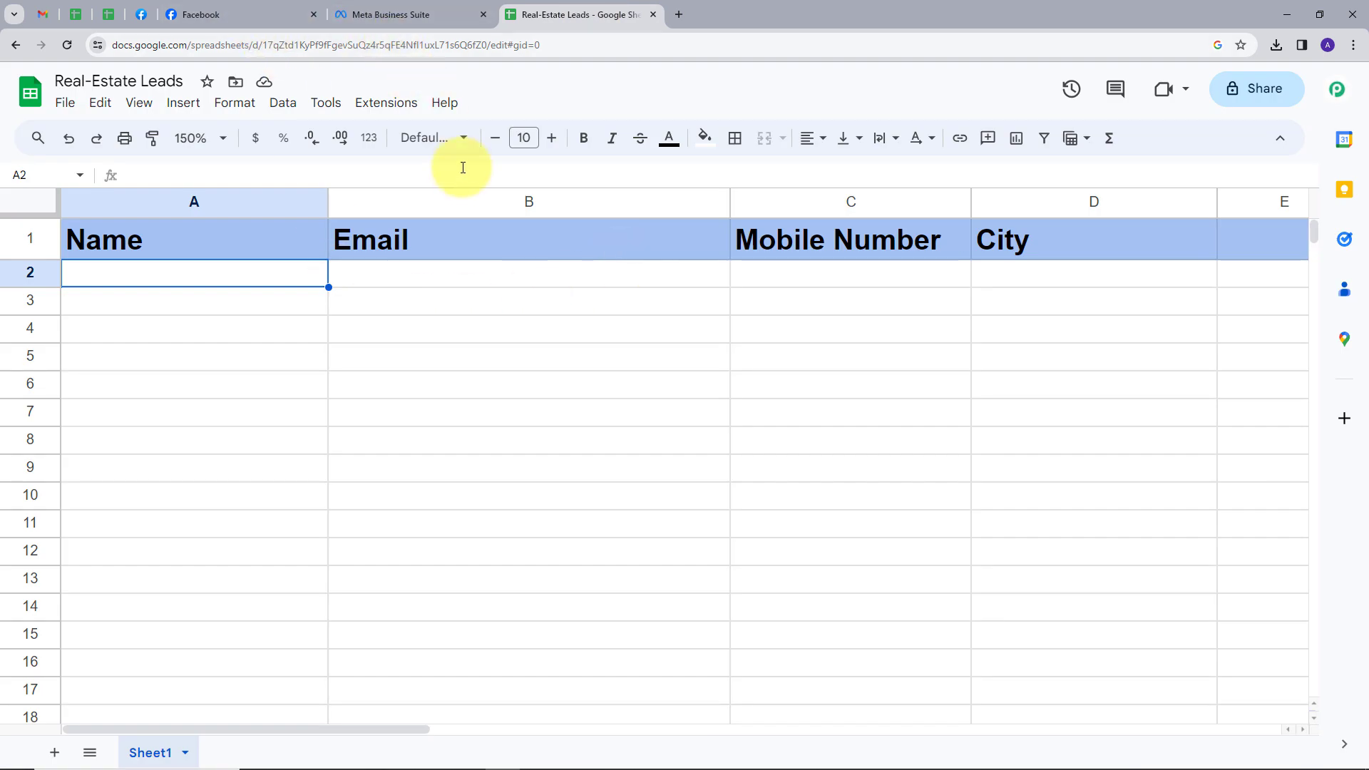
left_click(200, 14)
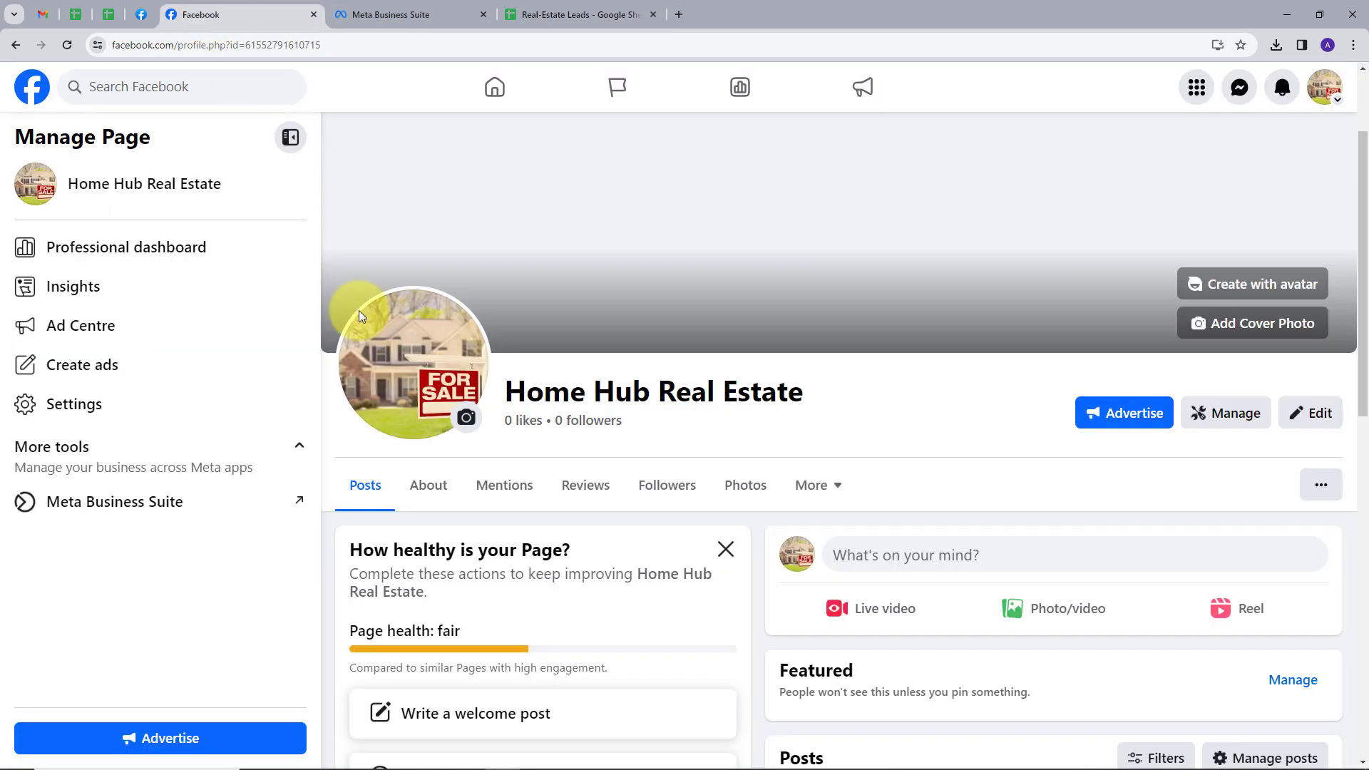
left_click(520, 14)
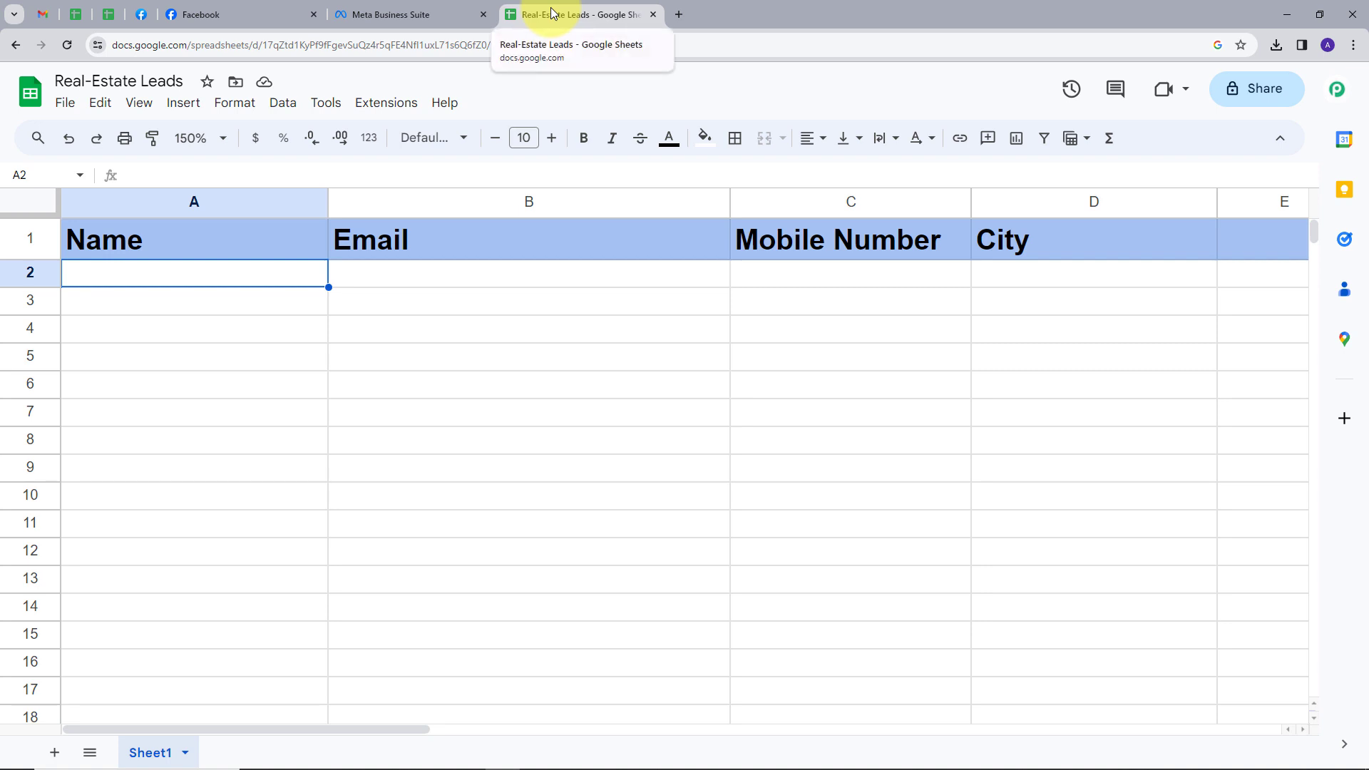
Step: Load pabbly.com in a new tab, dismiss the chat popup and sign in to reach All Apps
left_click(679, 13)
type("pabbly")
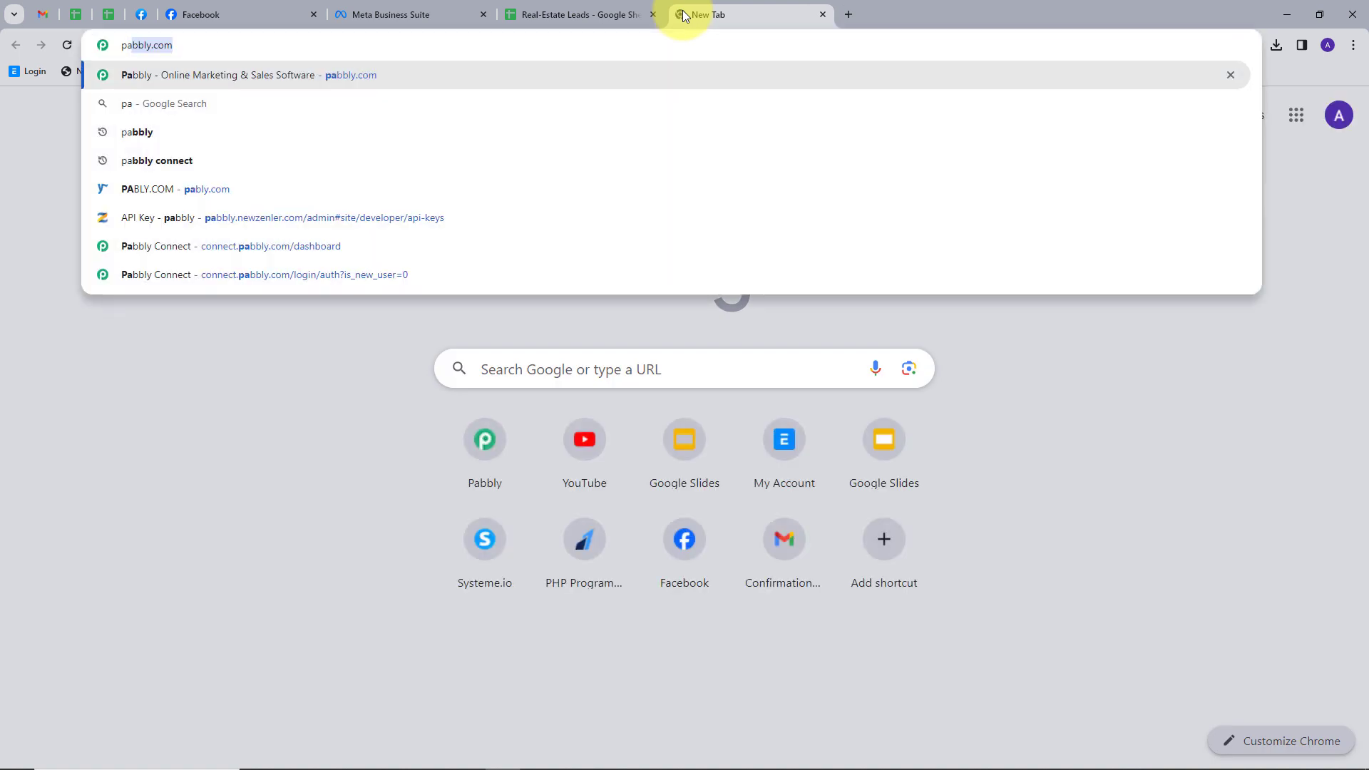
type(".com")
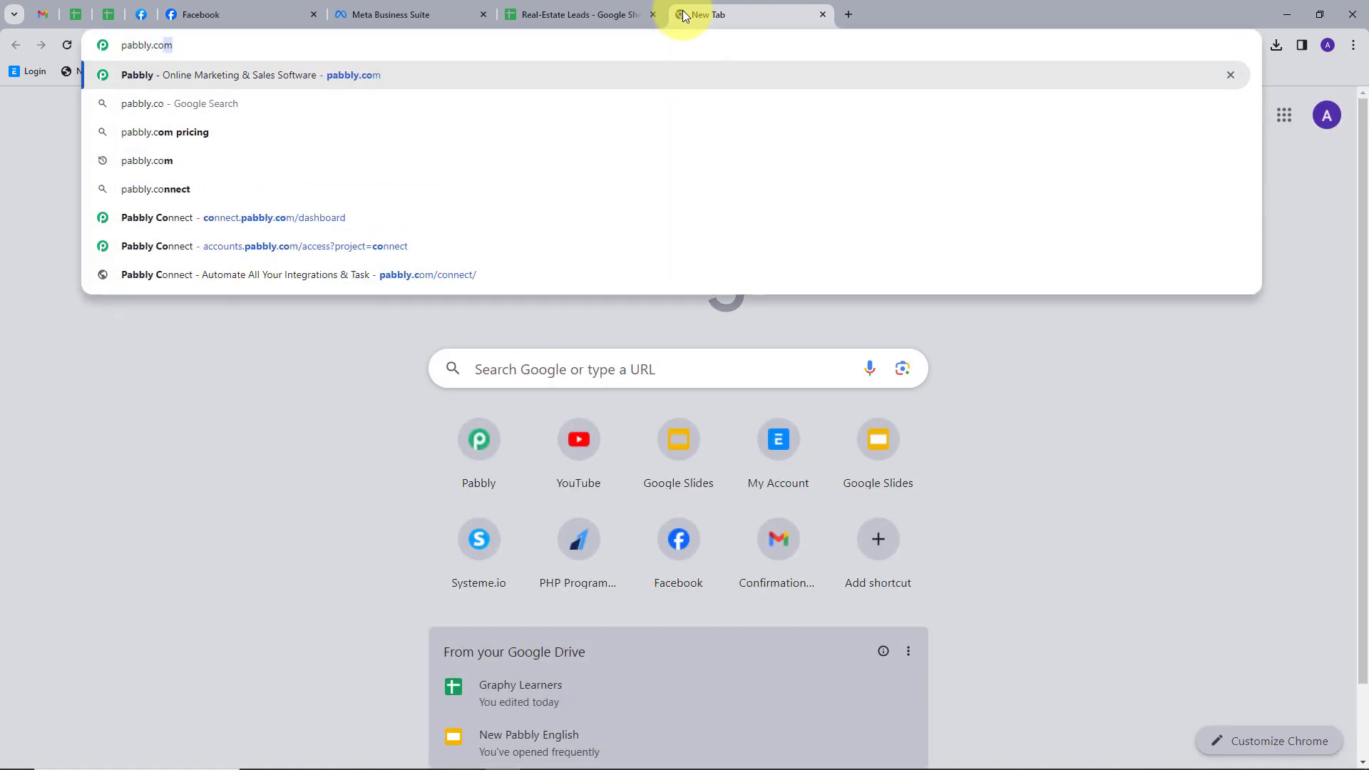
key("Return")
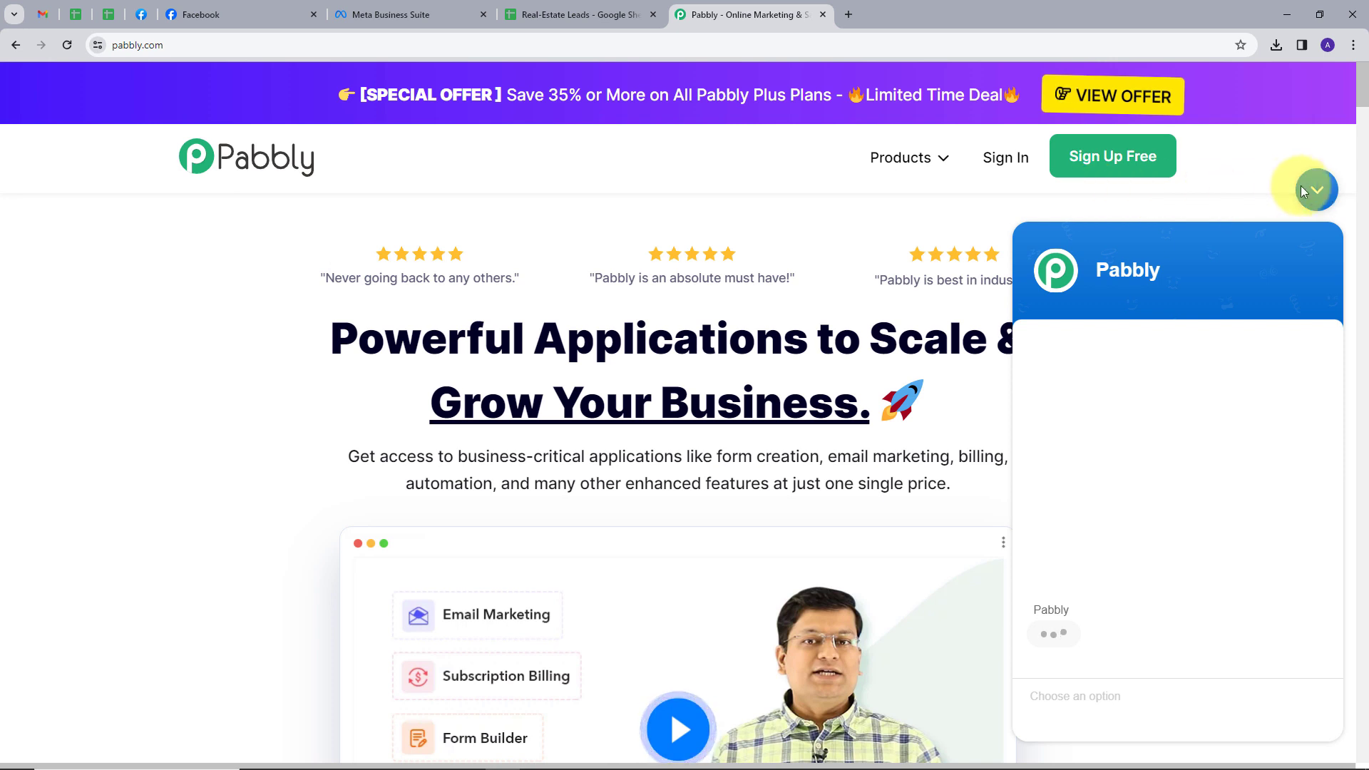
left_click(1296, 190)
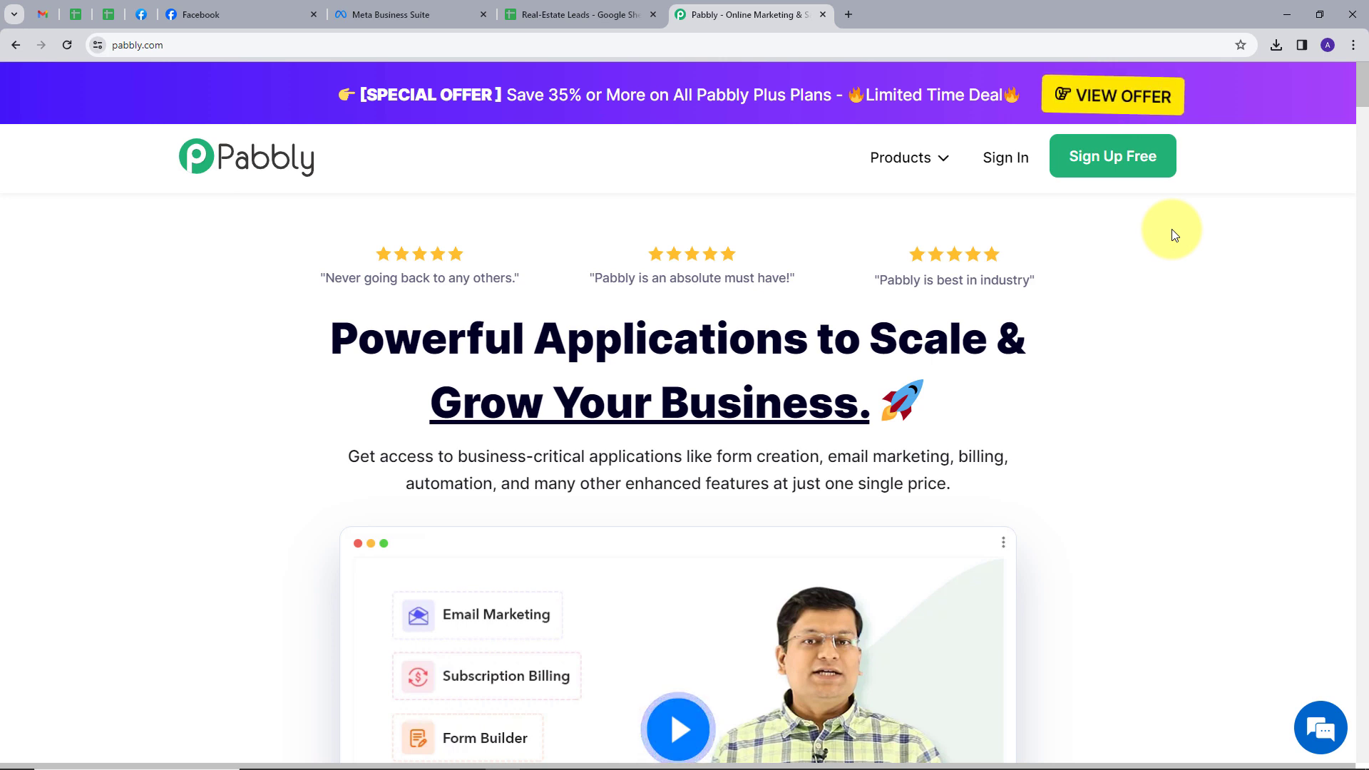
left_click(1018, 169)
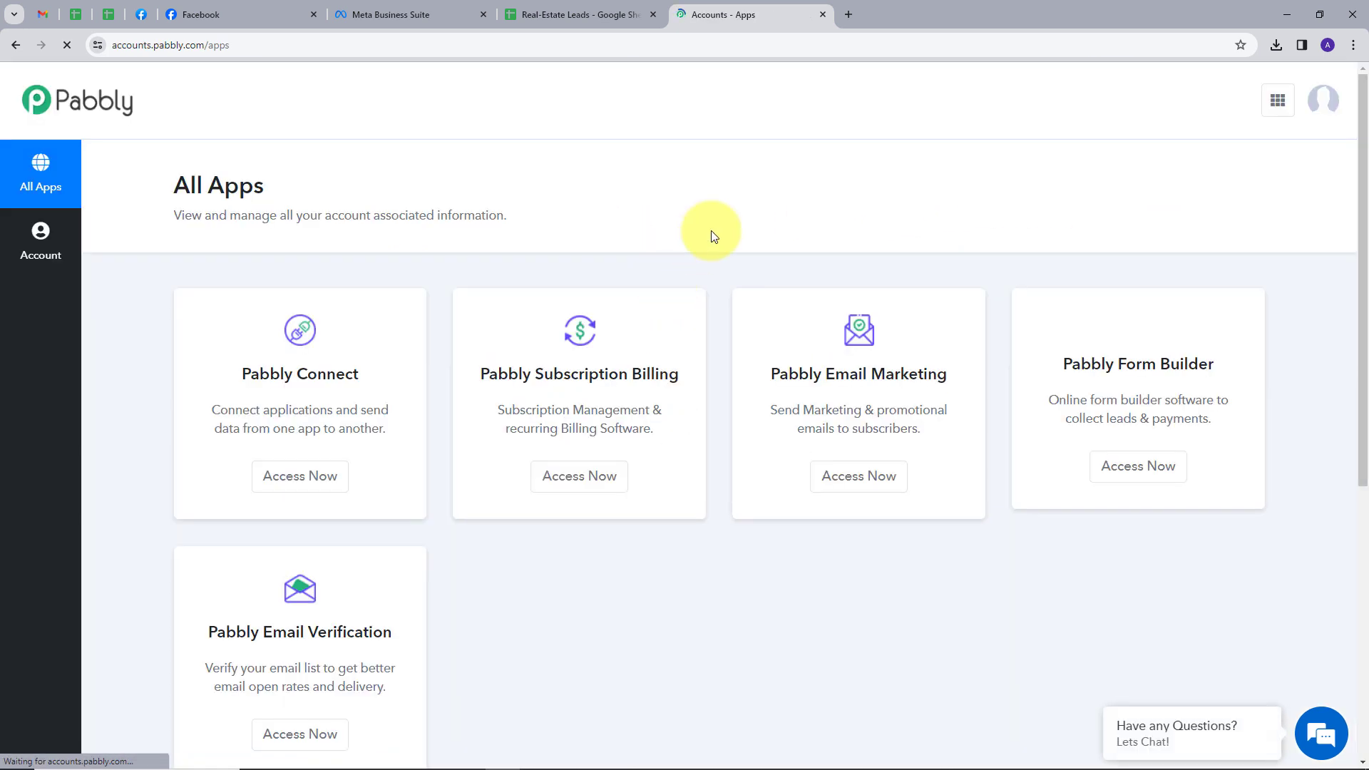
scroll(297, 208, "down", 1)
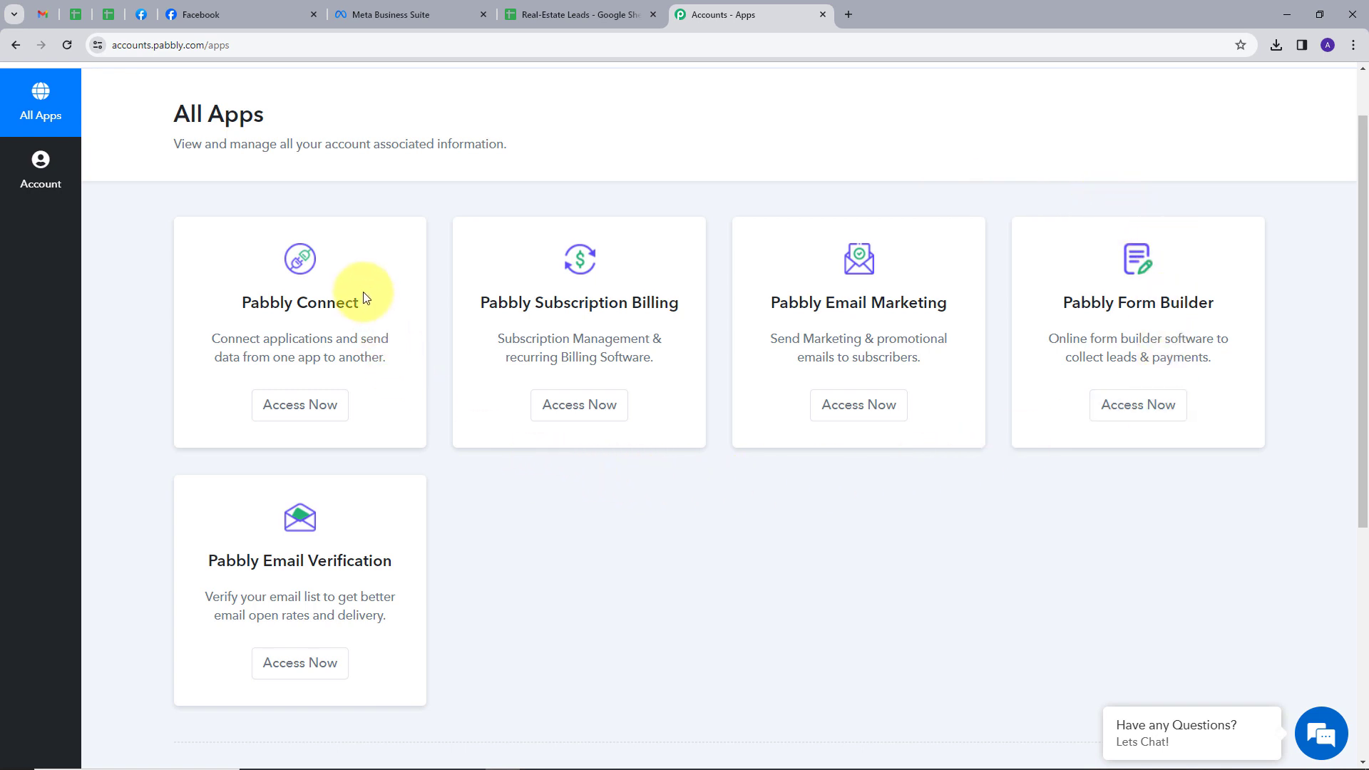
Step: Launch Pabbly Connect from All Apps to see its dashboard with 2995 tasks remaining
left_click(299, 414)
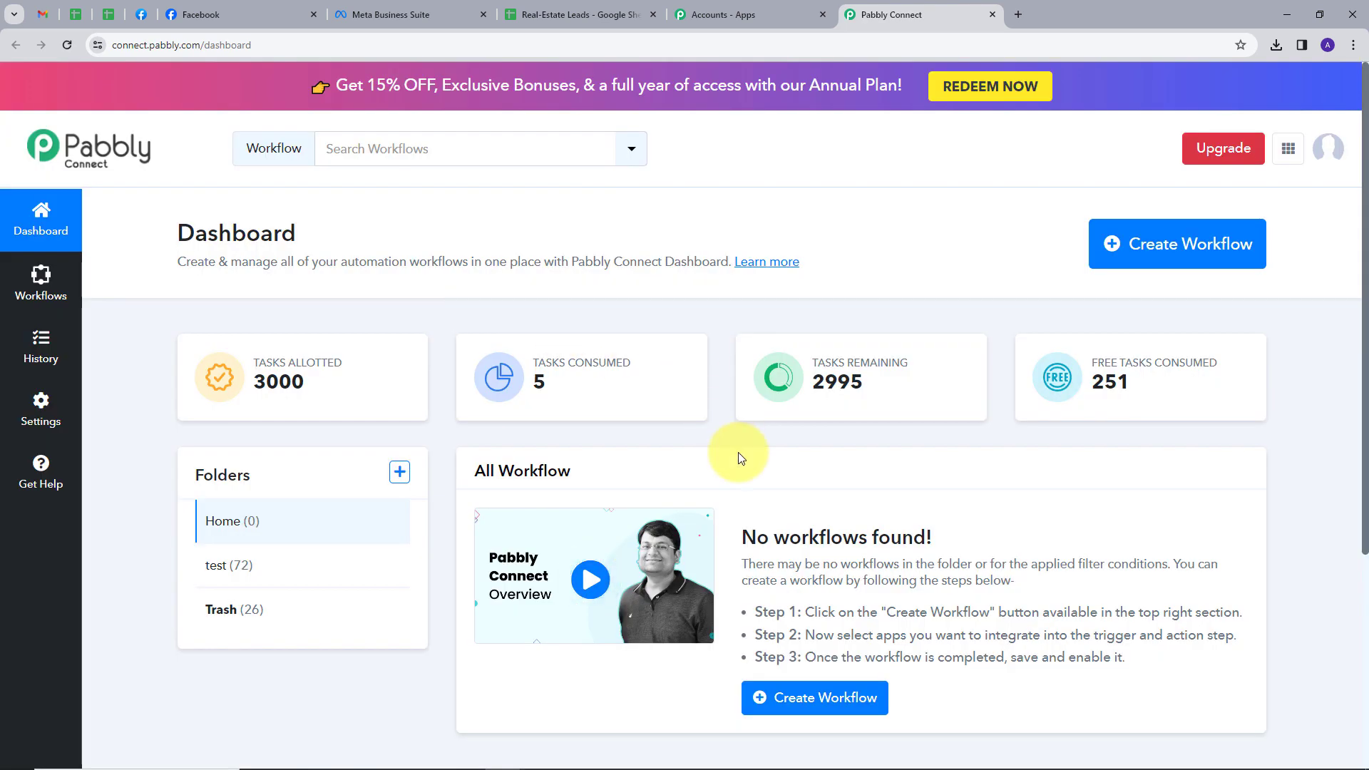
scroll(755, 435, "down", 1)
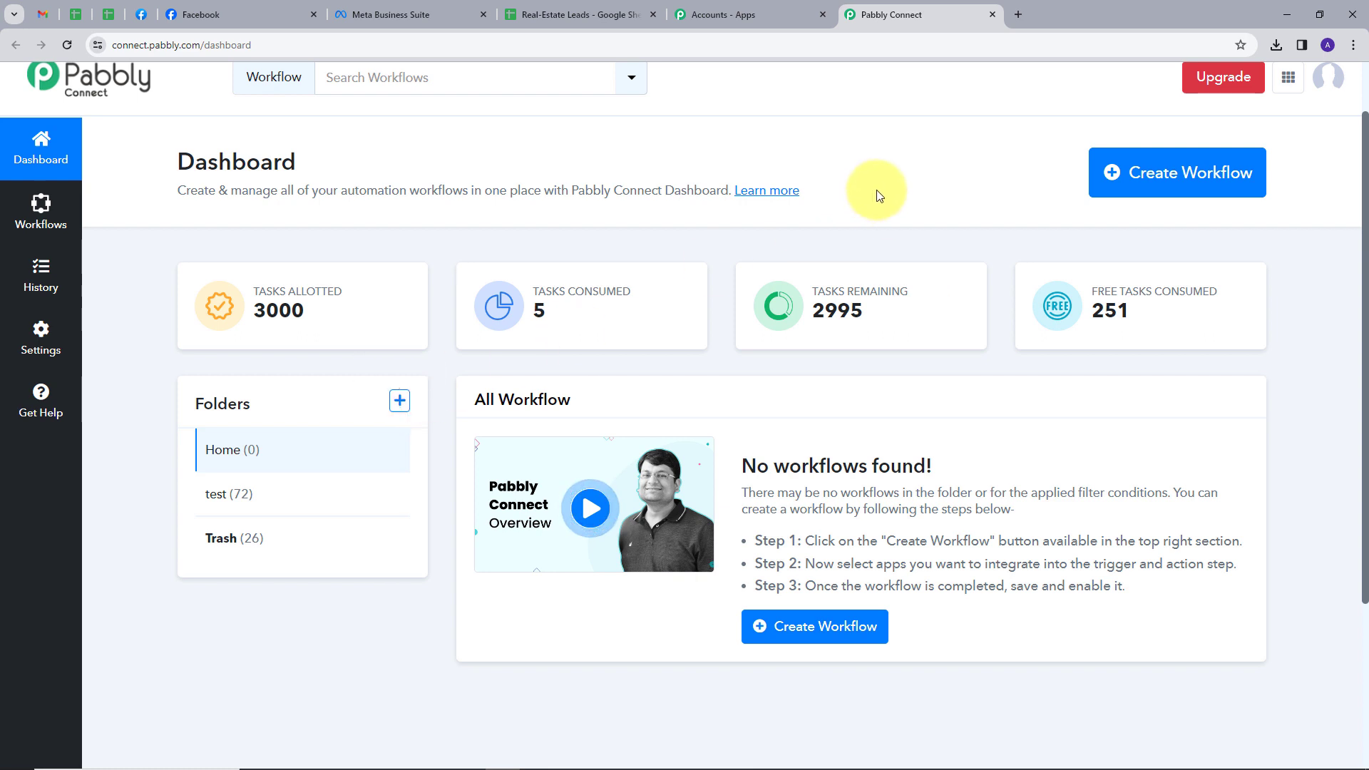
Step: Paste the name 'Add Business Leads to Google Sheets', keep the Home folder and create the workflow
left_click(1146, 184)
left_click(523, 364)
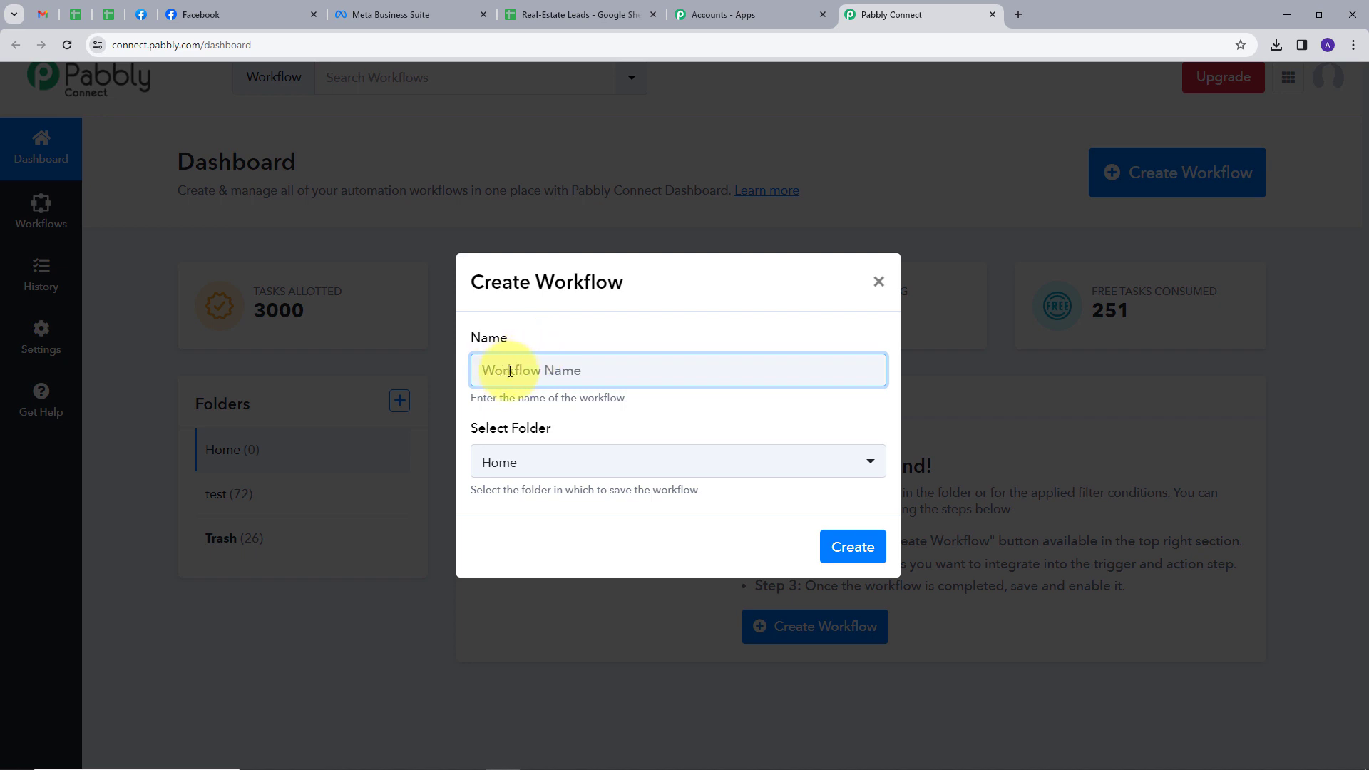
type("Add Business Leads to Google Sheets")
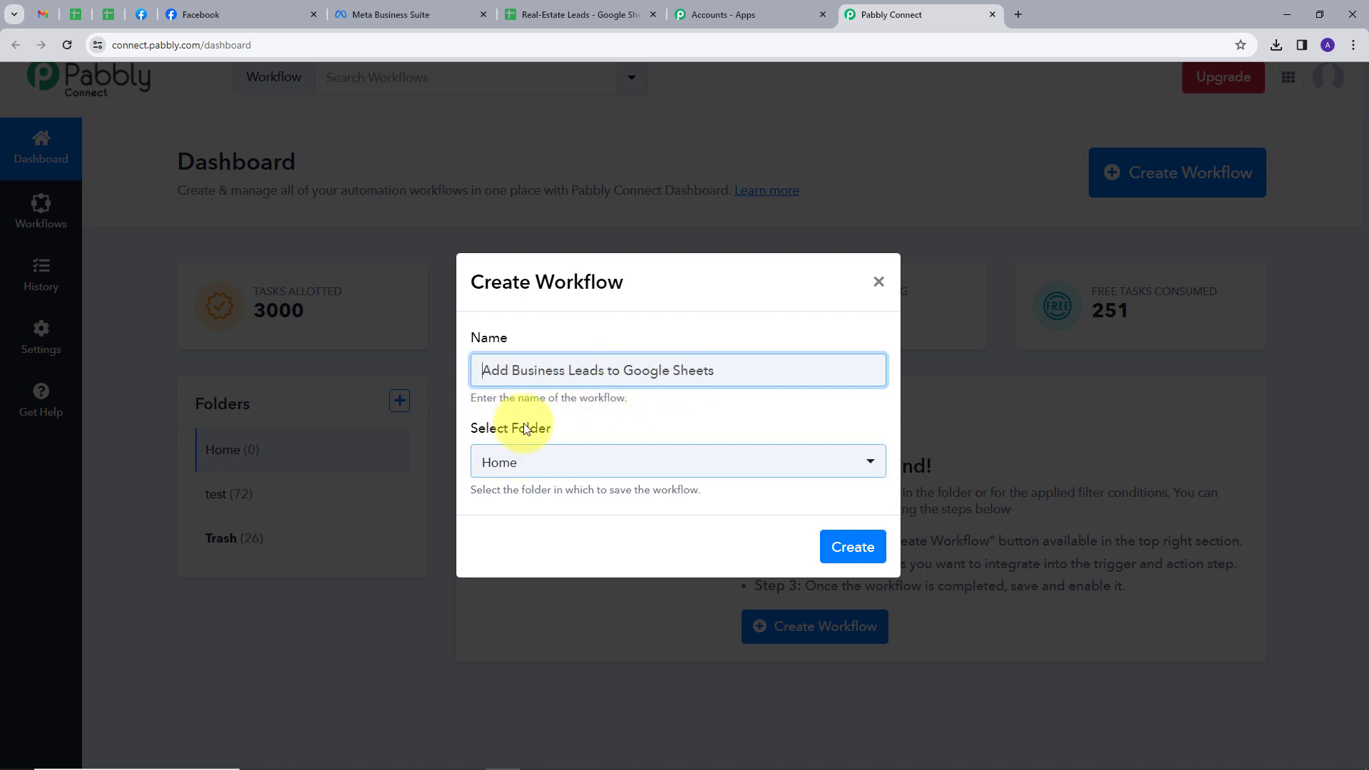
left_click(570, 471)
left_click(504, 553)
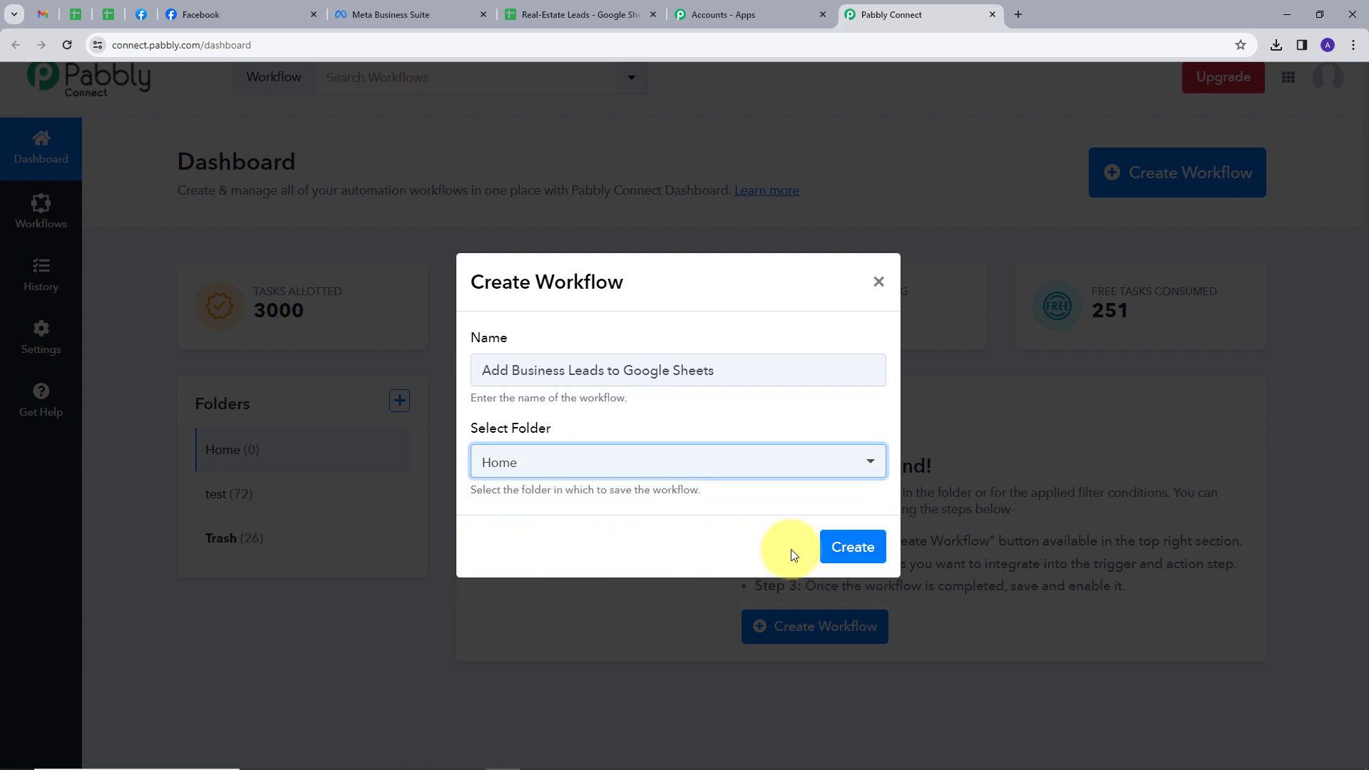
left_click(850, 549)
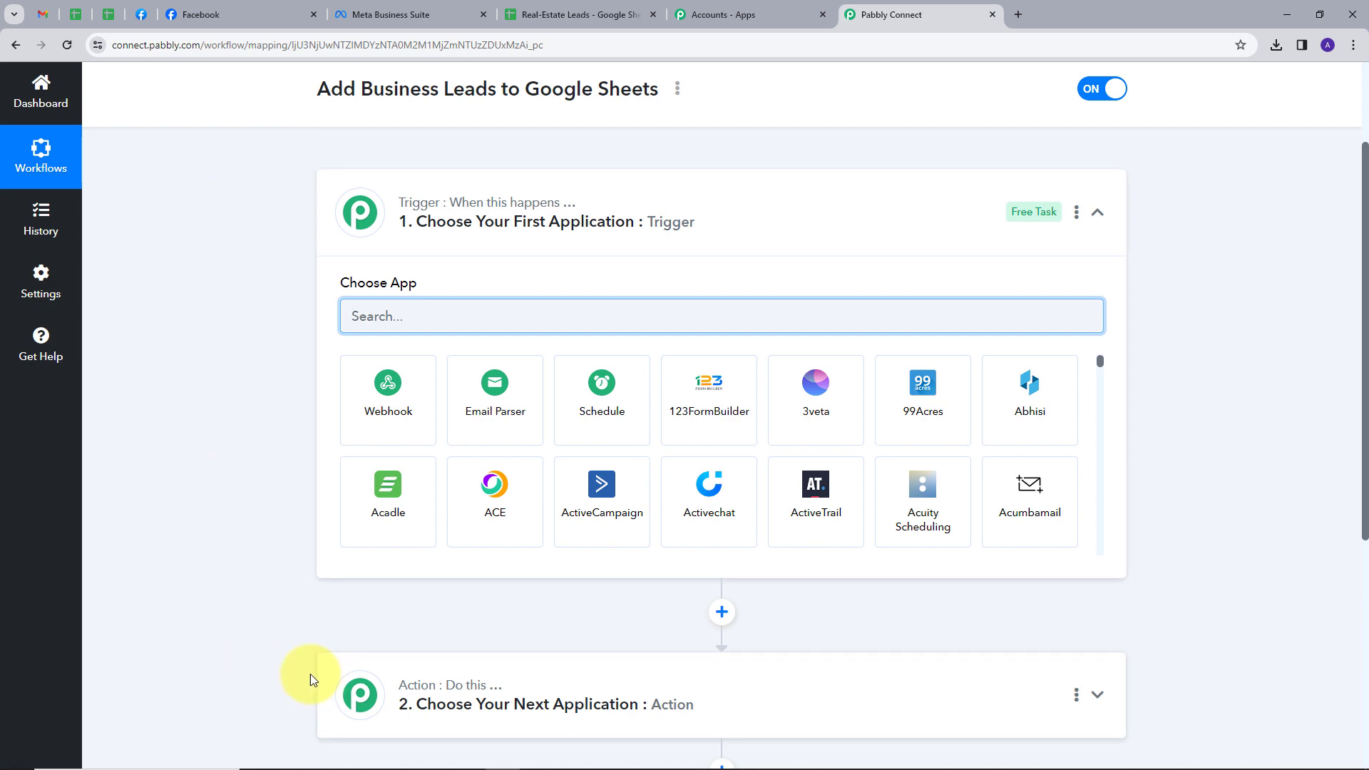
Step: Search 'face', pick Facebook Lead Ads as trigger app and New Lead (Instant) as the event
mouse_move(503, 214)
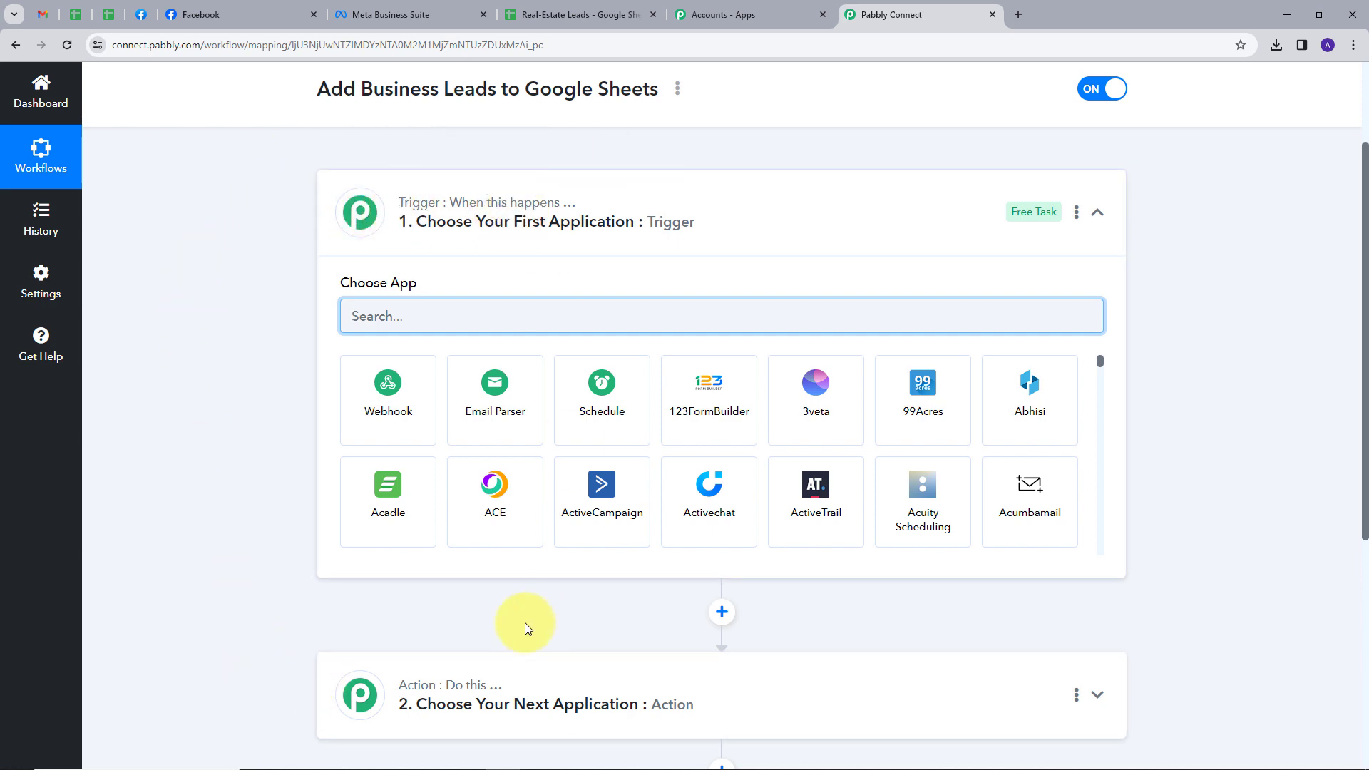
mouse_move(451, 697)
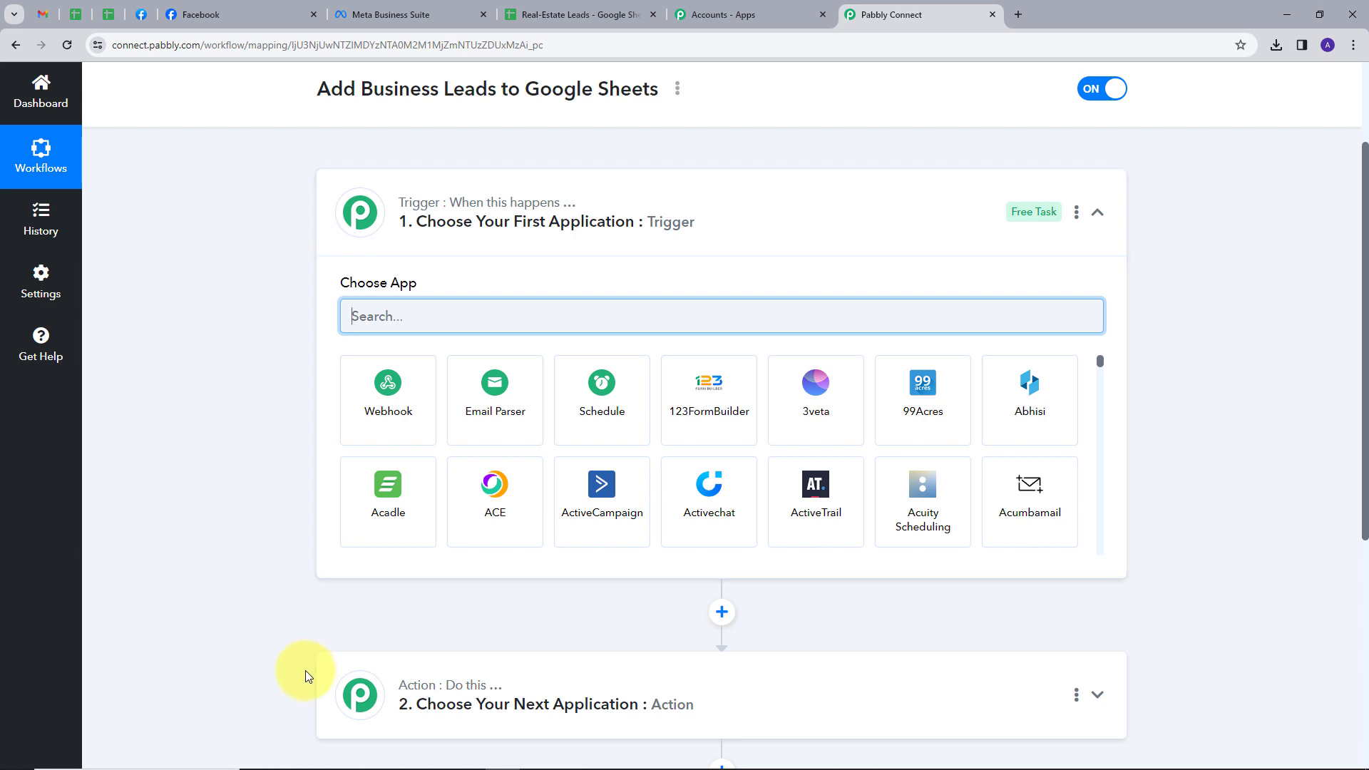
scroll(284, 513, "up", 1)
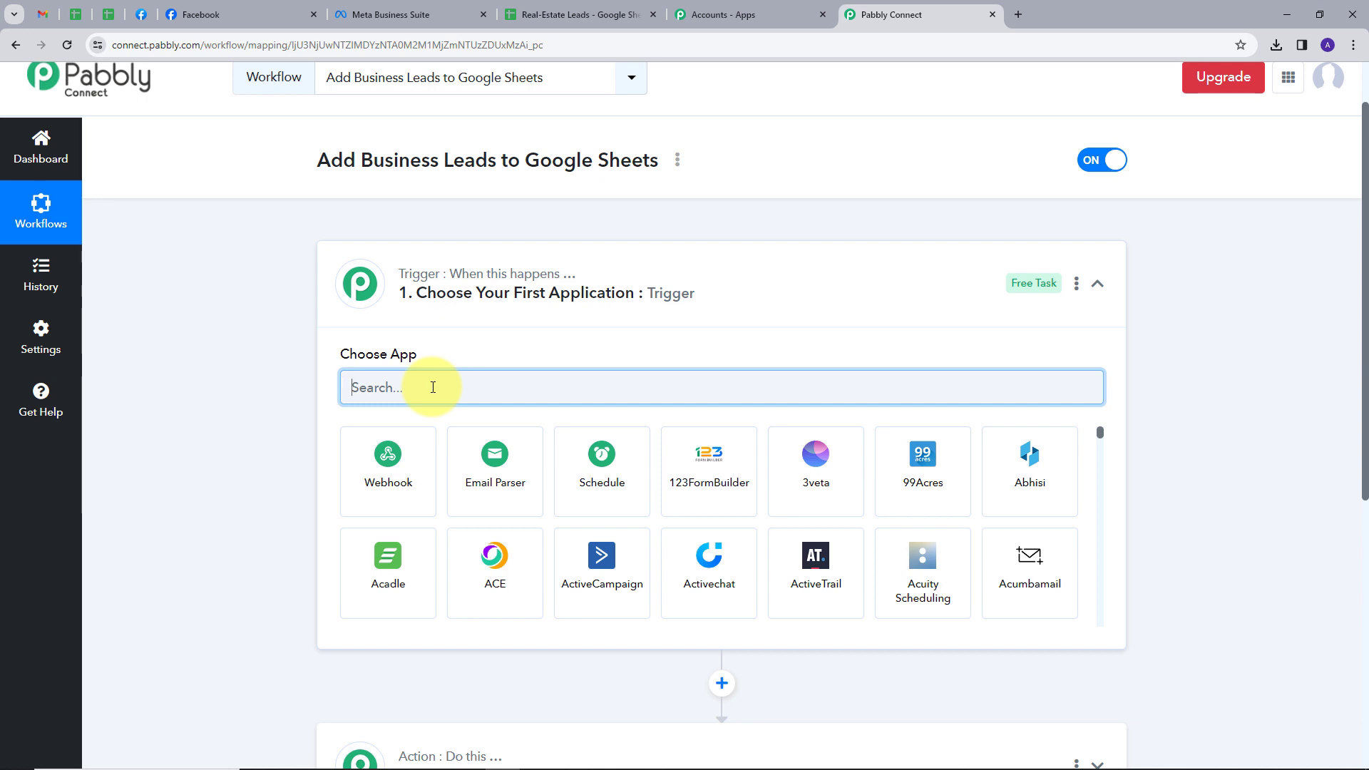
type("face")
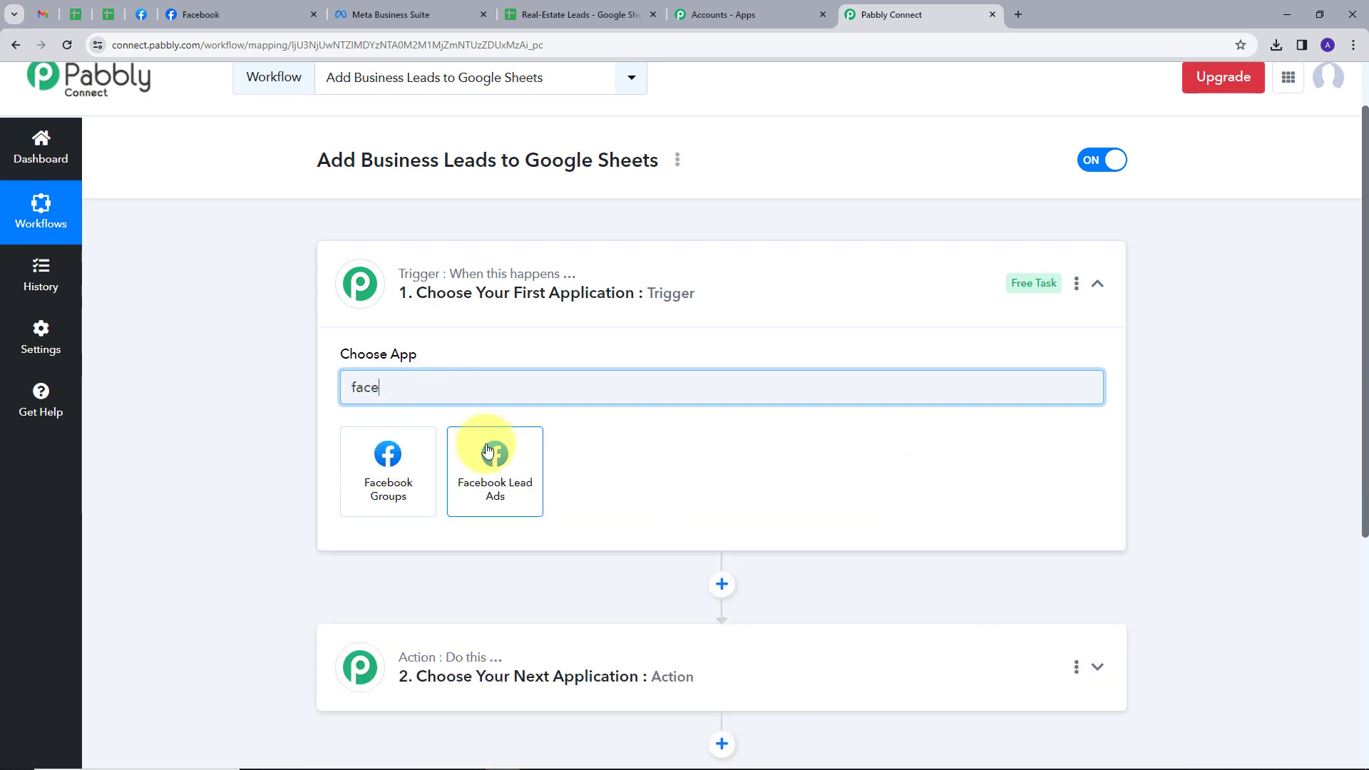
left_click(487, 449)
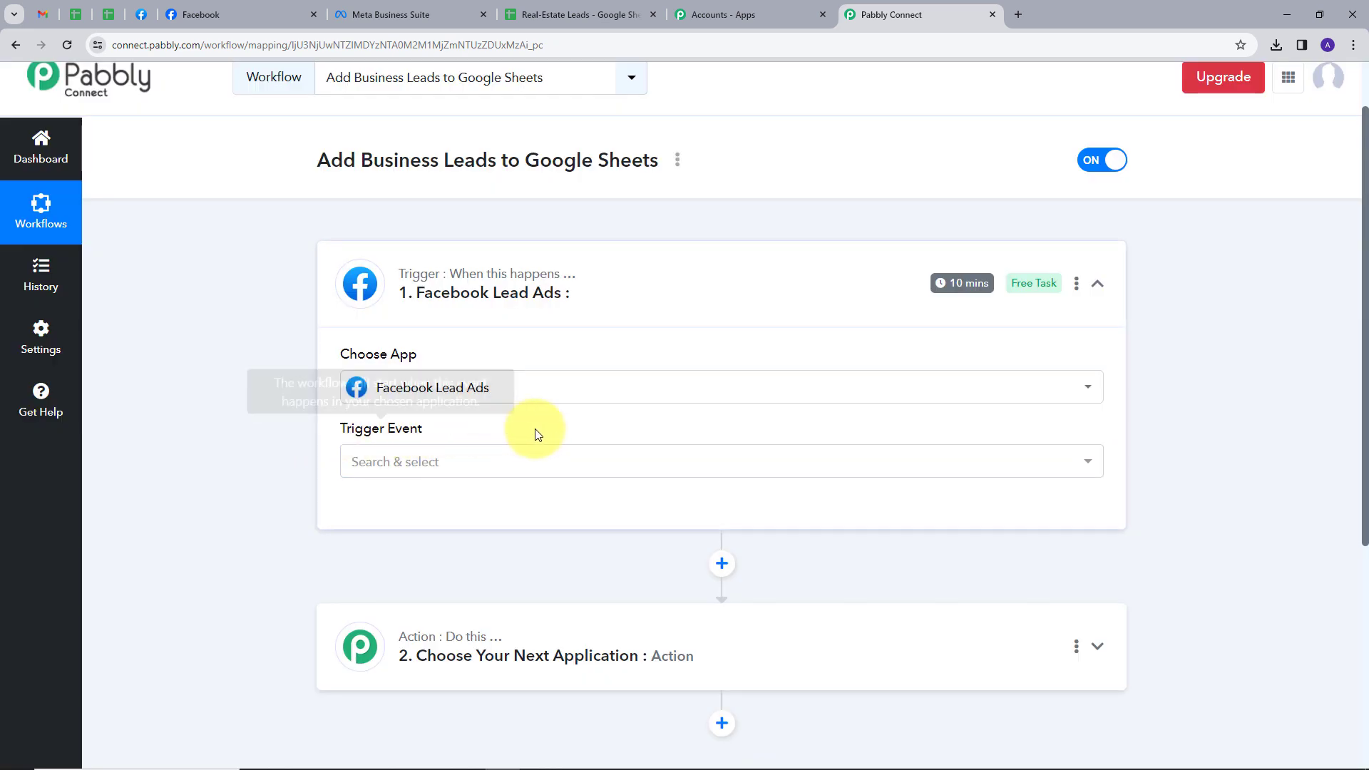
left_click(551, 467)
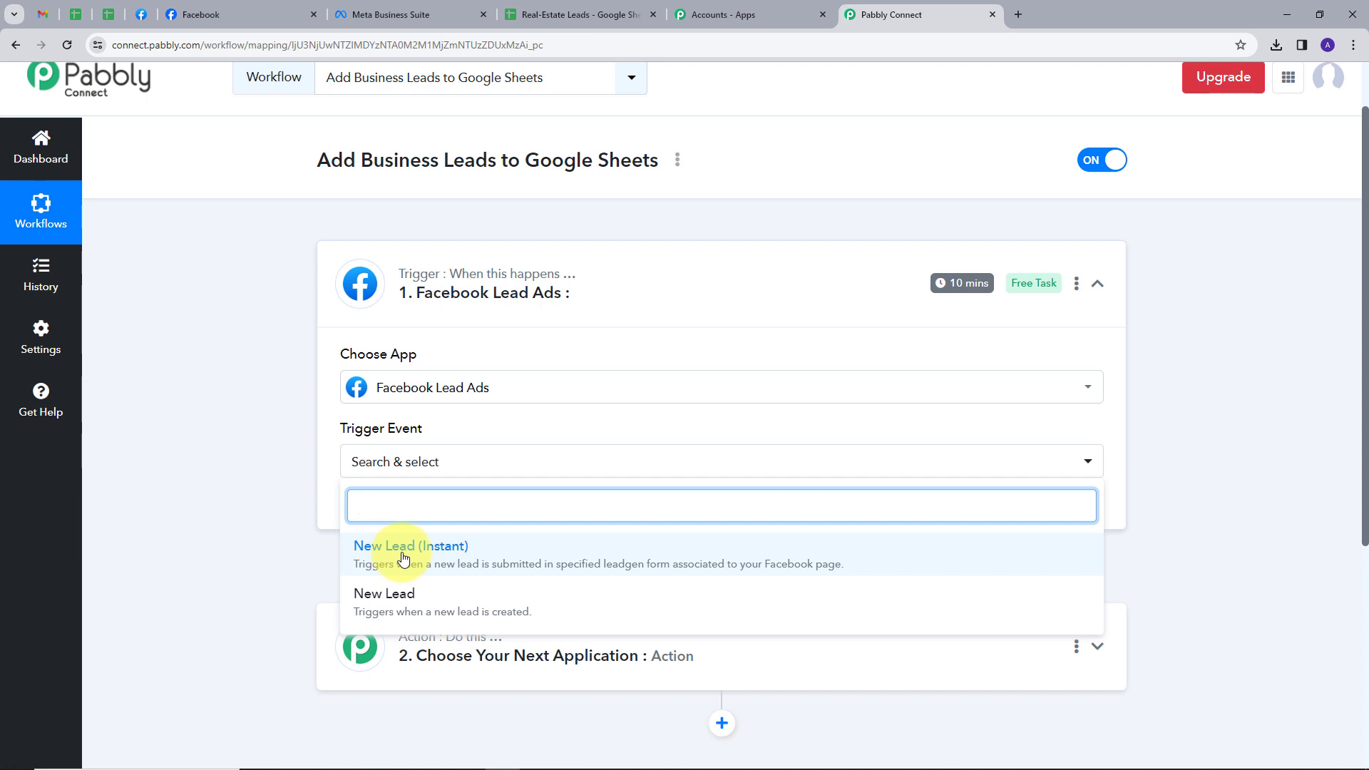
left_click(404, 558)
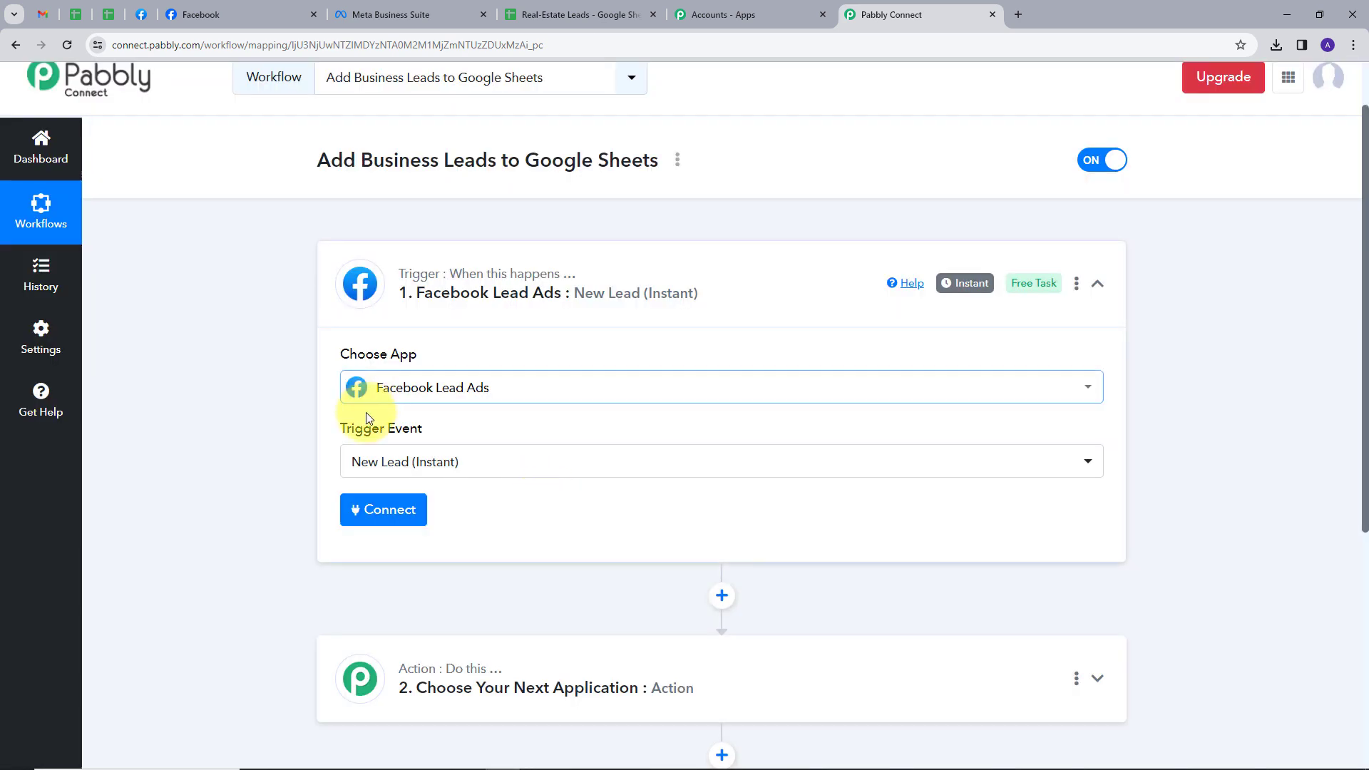
Step: Authorize a new Facebook Lead Ads connection for the trigger, then switch to Meta Business Suite
left_click(398, 514)
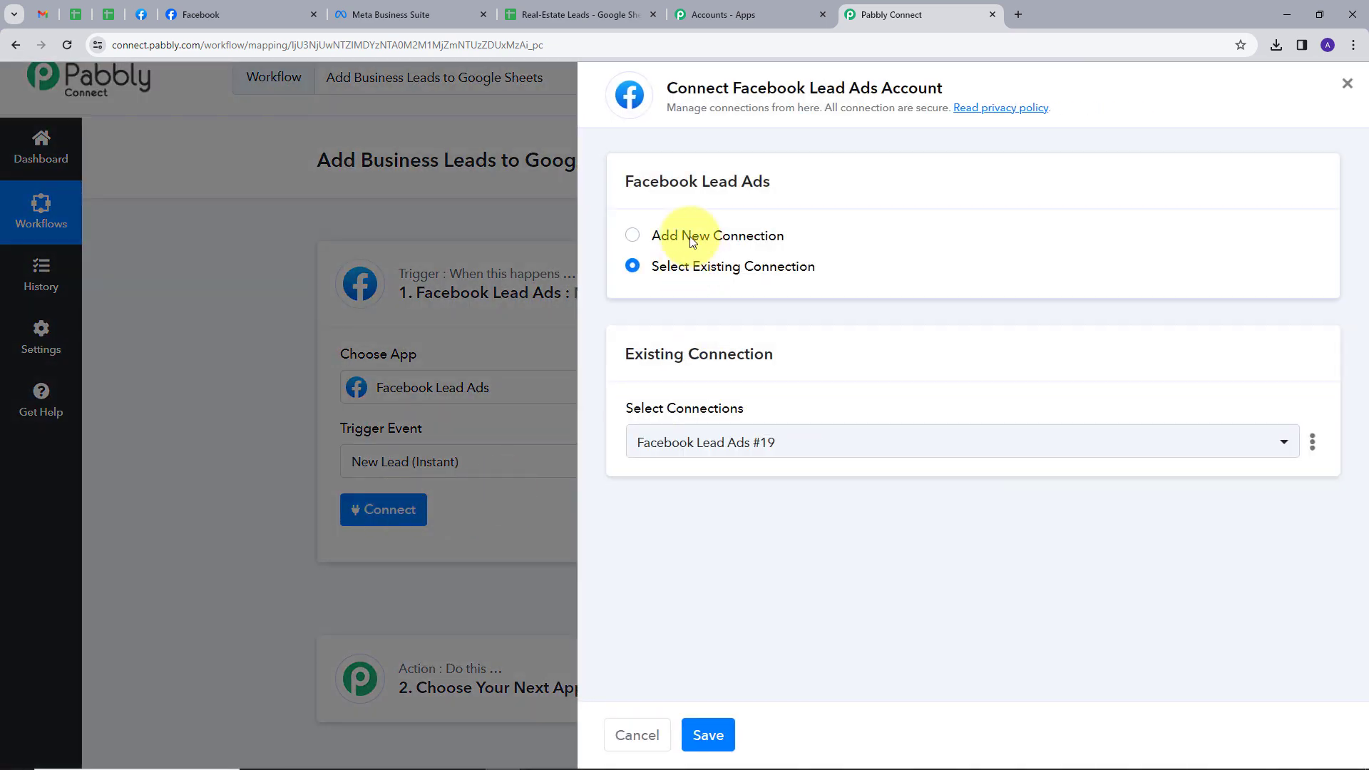
left_click(690, 240)
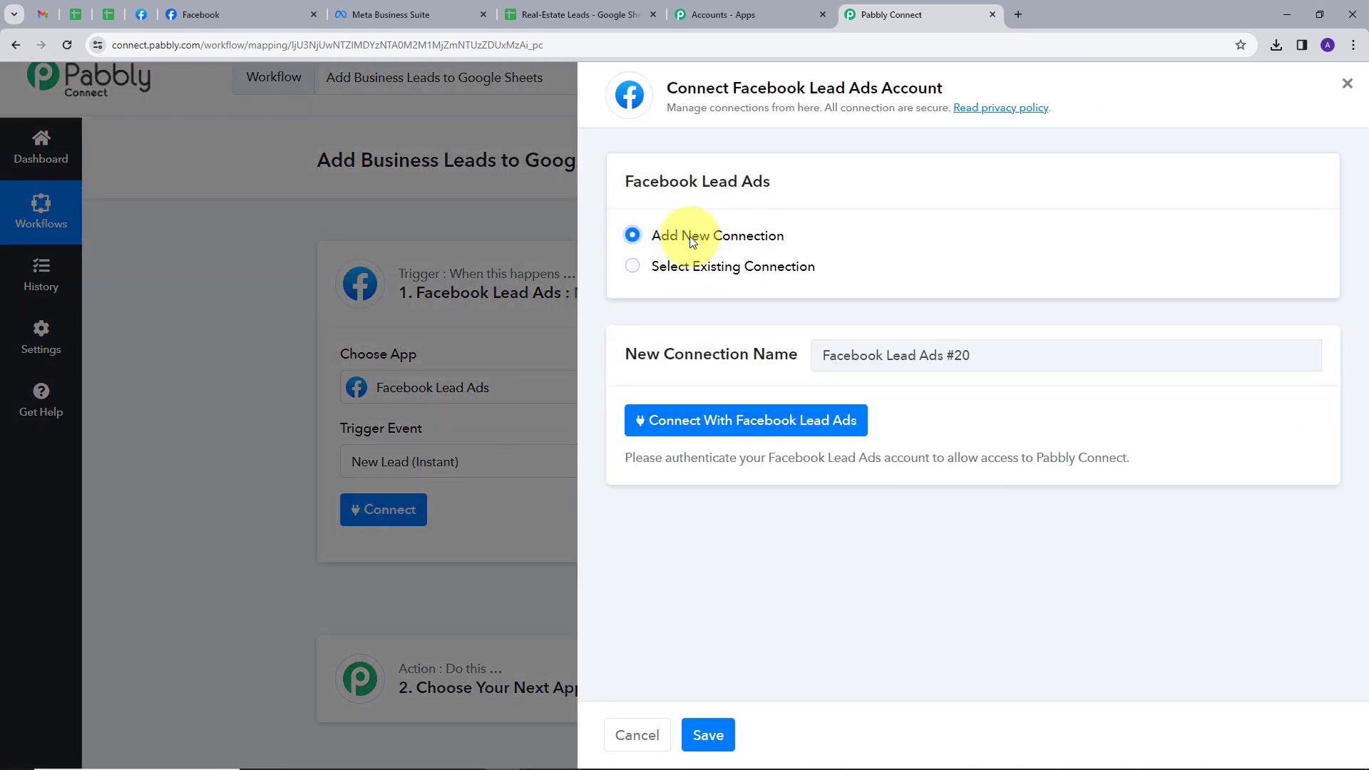
left_click(720, 427)
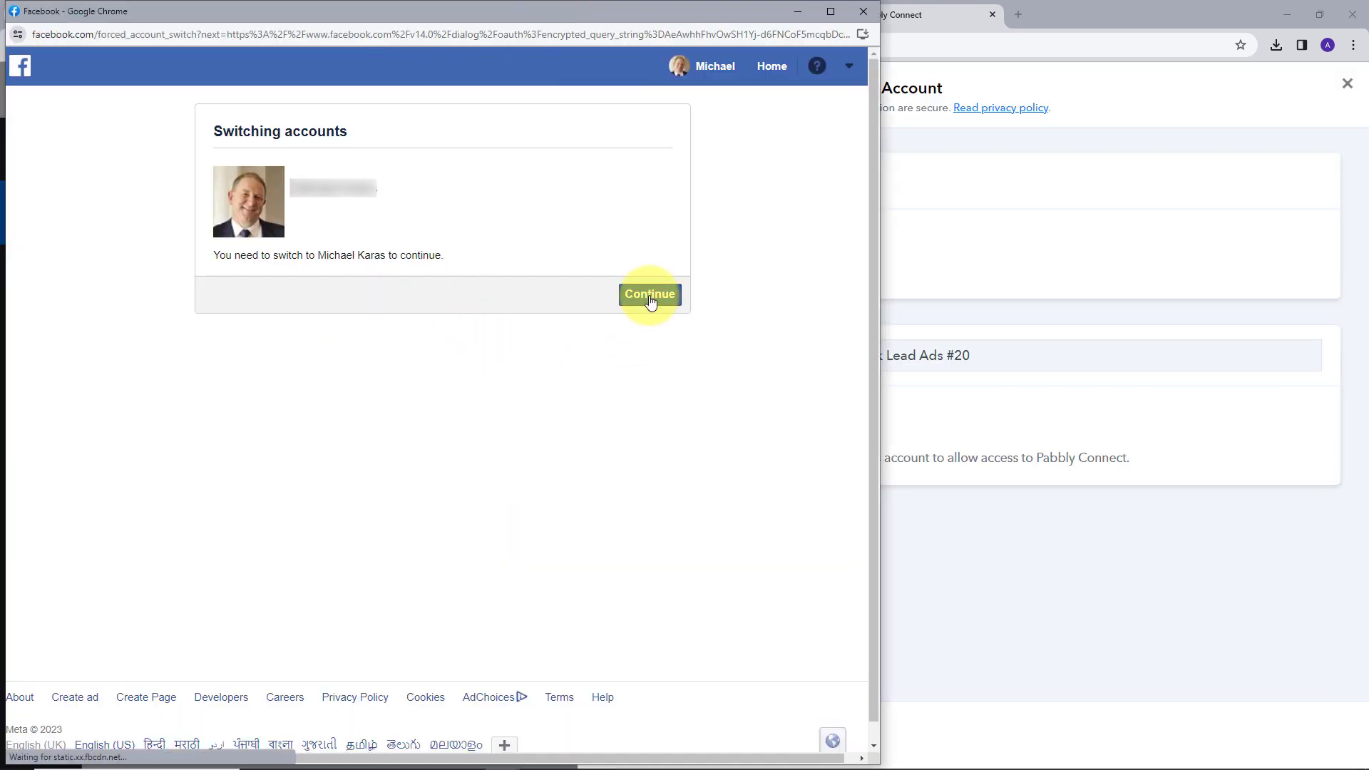
left_click(650, 295)
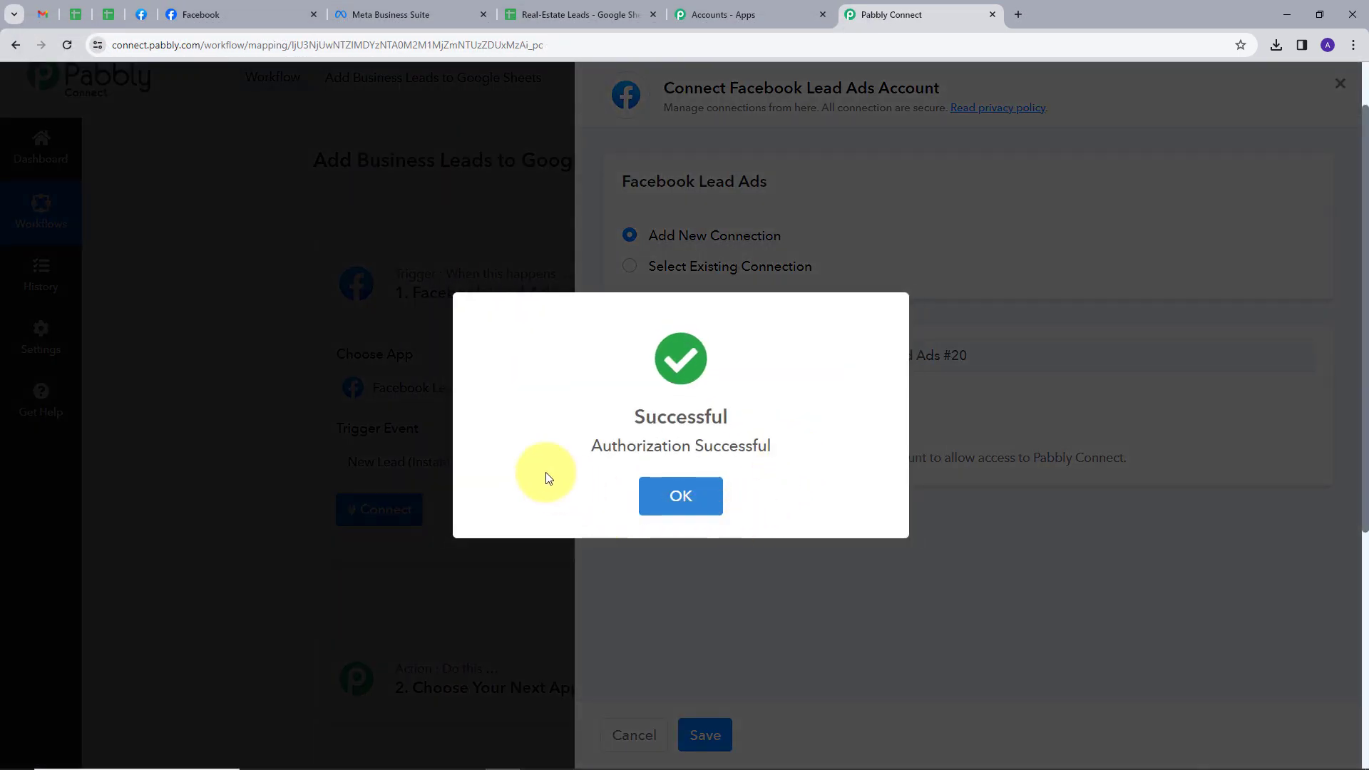
left_click(678, 494)
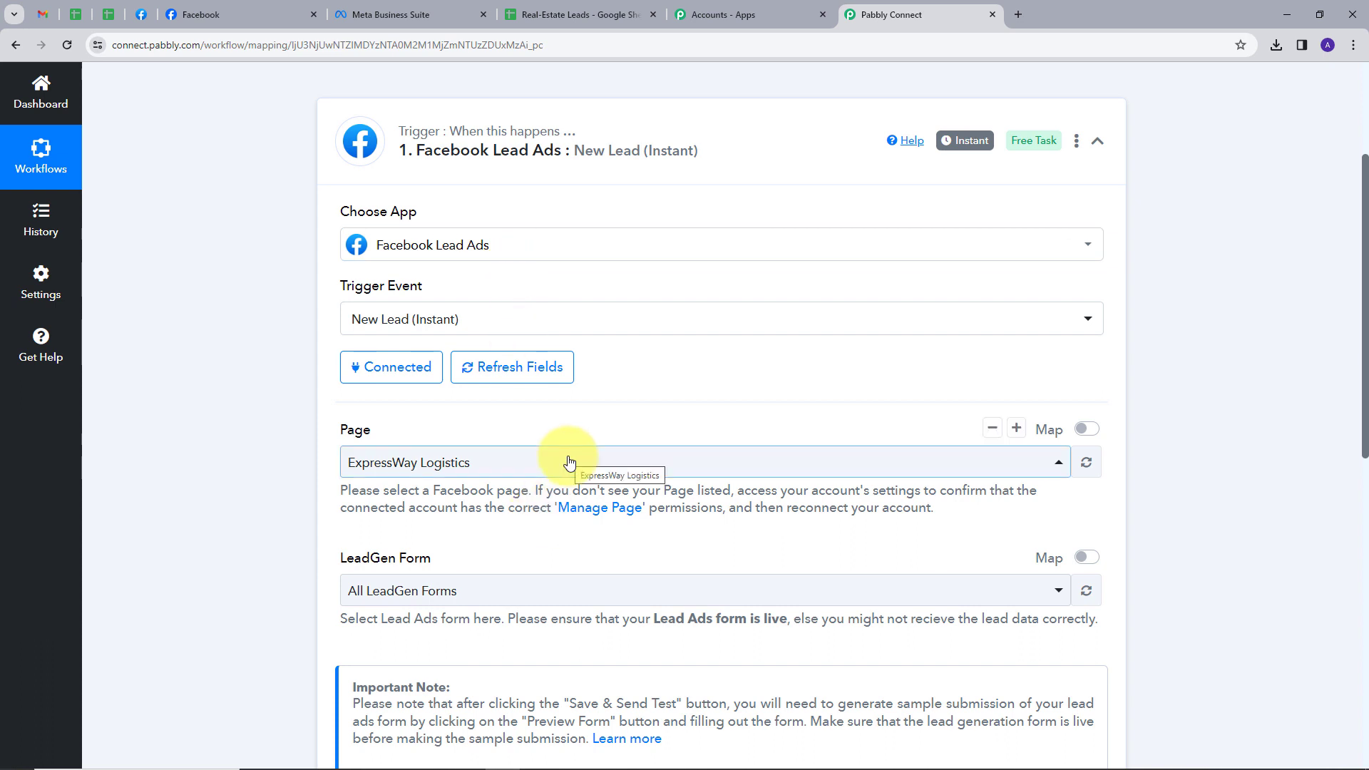
left_click(396, 14)
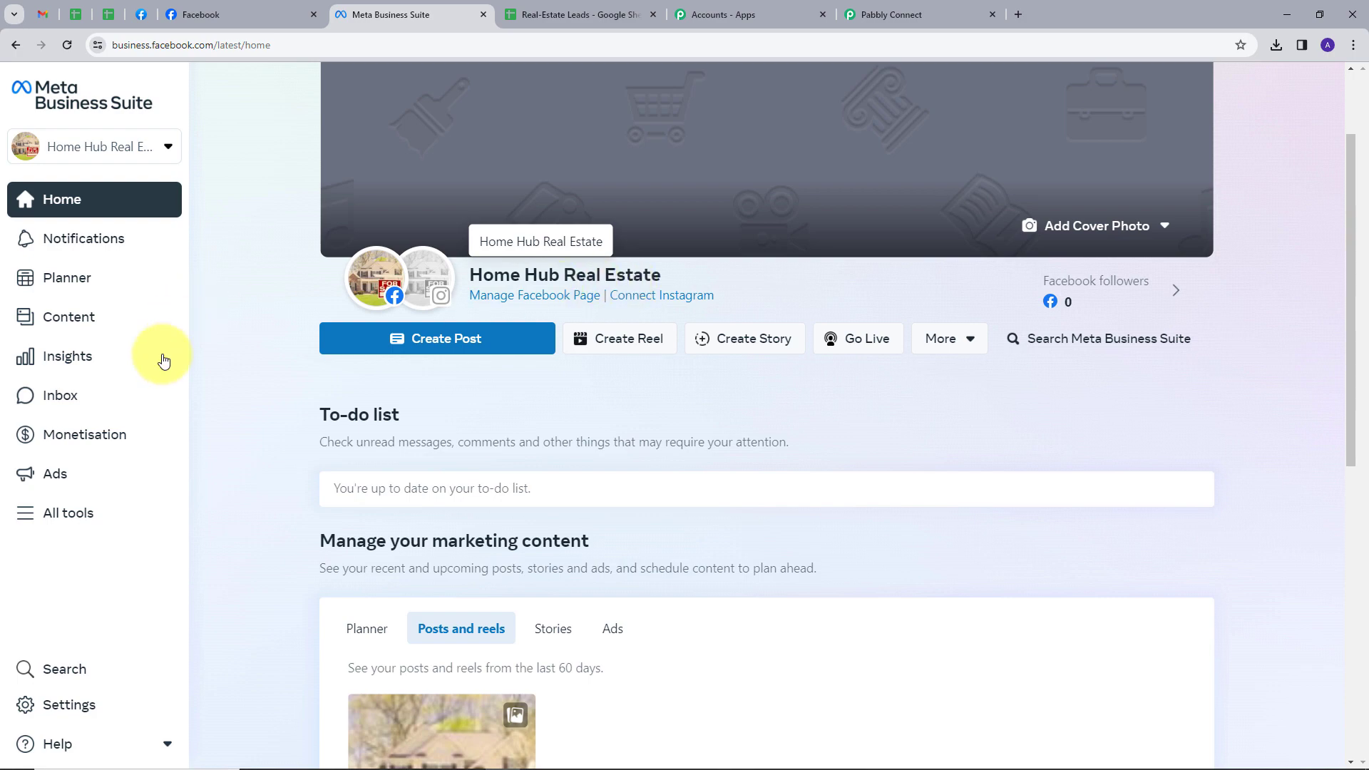
Step: Open Instant Forms from All tools to list the lead ads forms
left_click(58, 523)
scroll(720, 428, "down", 5)
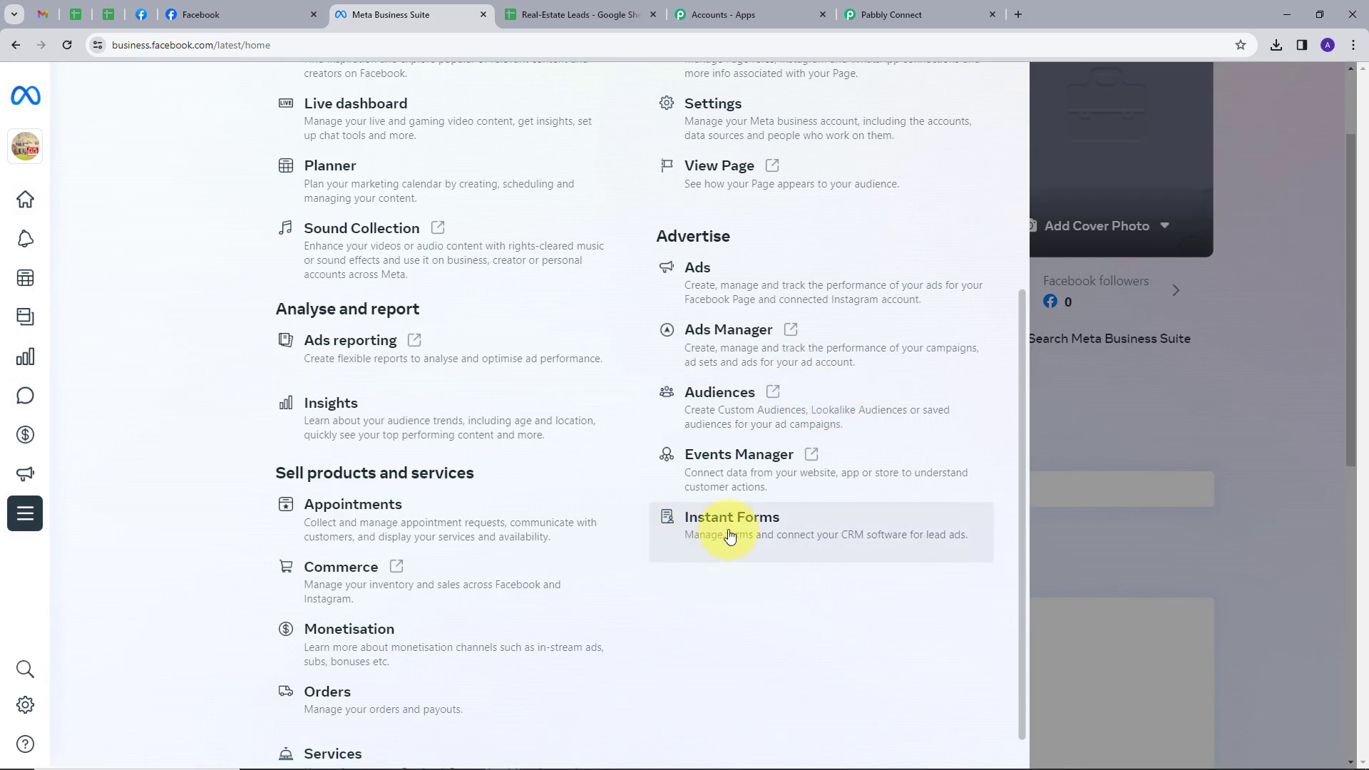
left_click(720, 523)
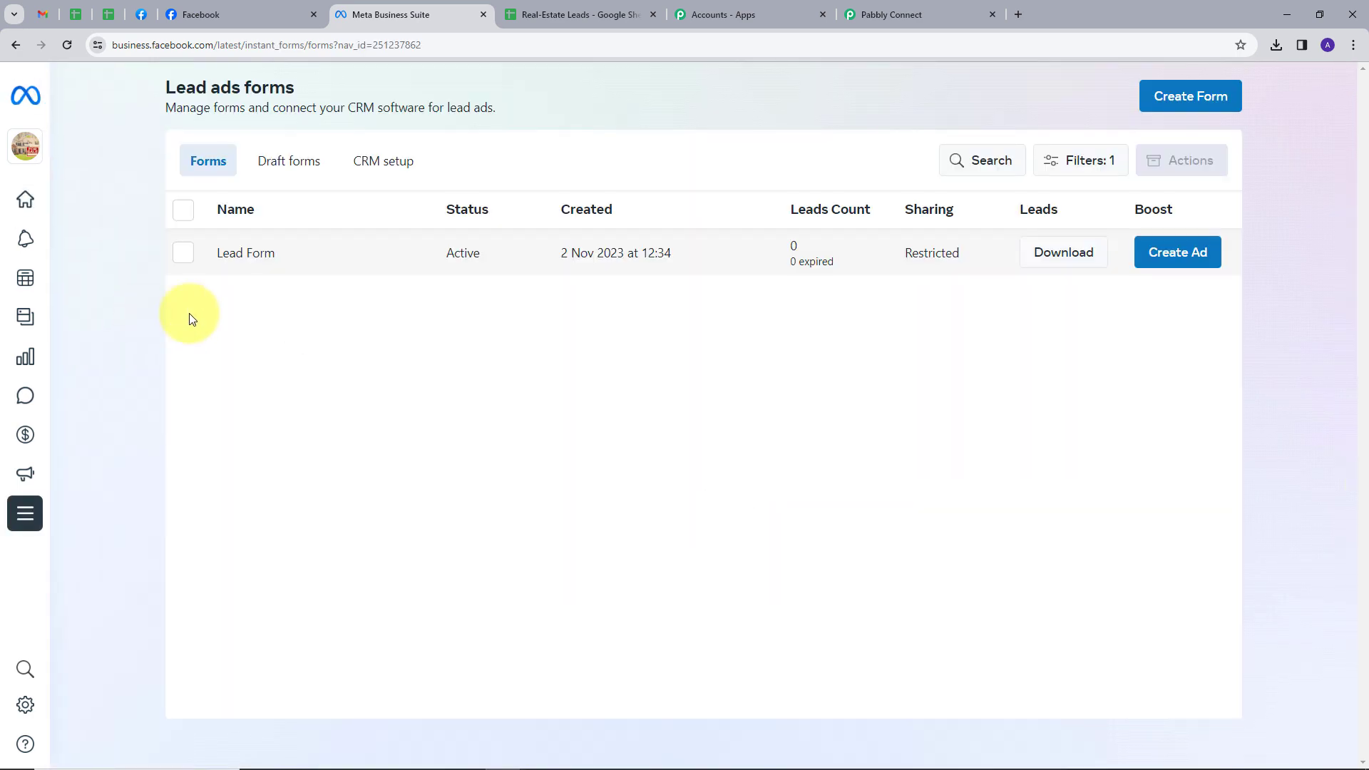
Step: Preview the Lead Form page by page through to its thank-you screen, then close it
left_click(243, 257)
scroll(1034, 499, "down", 4)
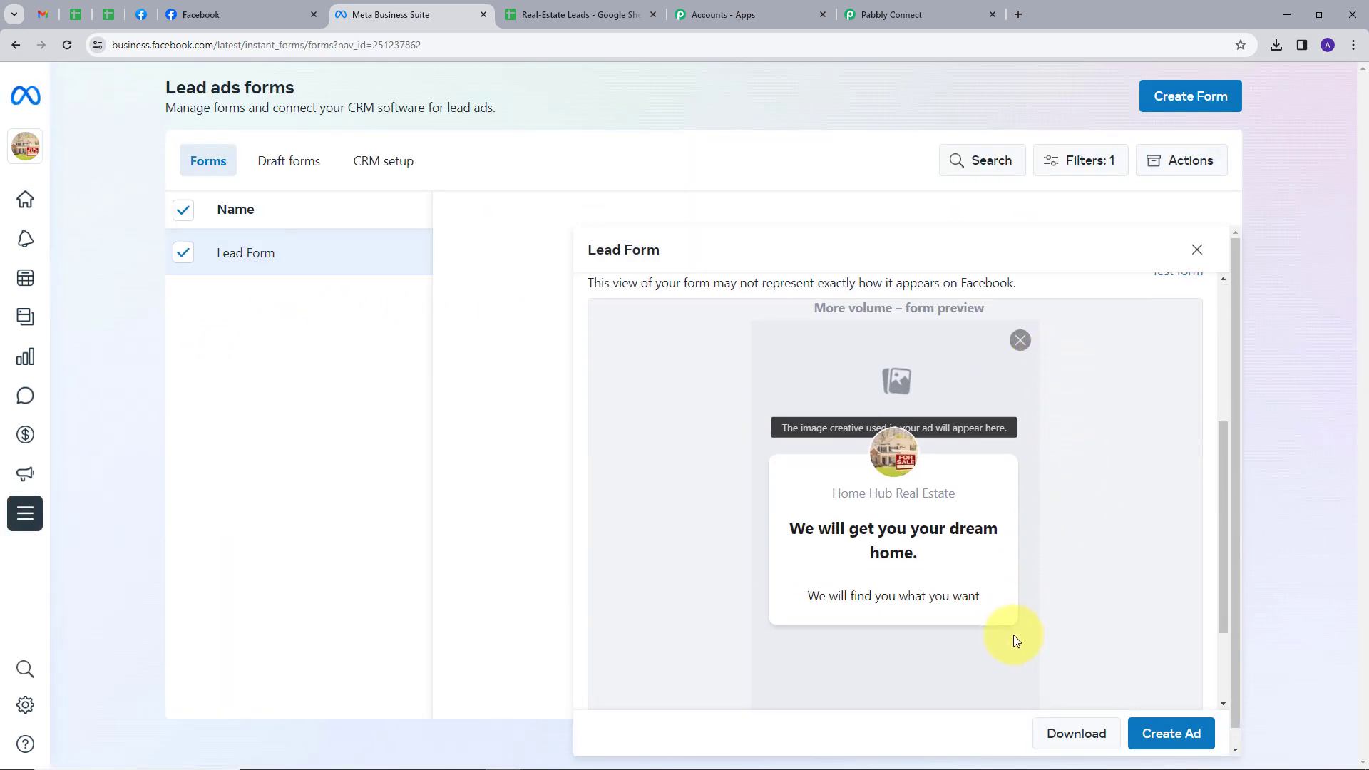
scroll(1012, 634, "down", 2)
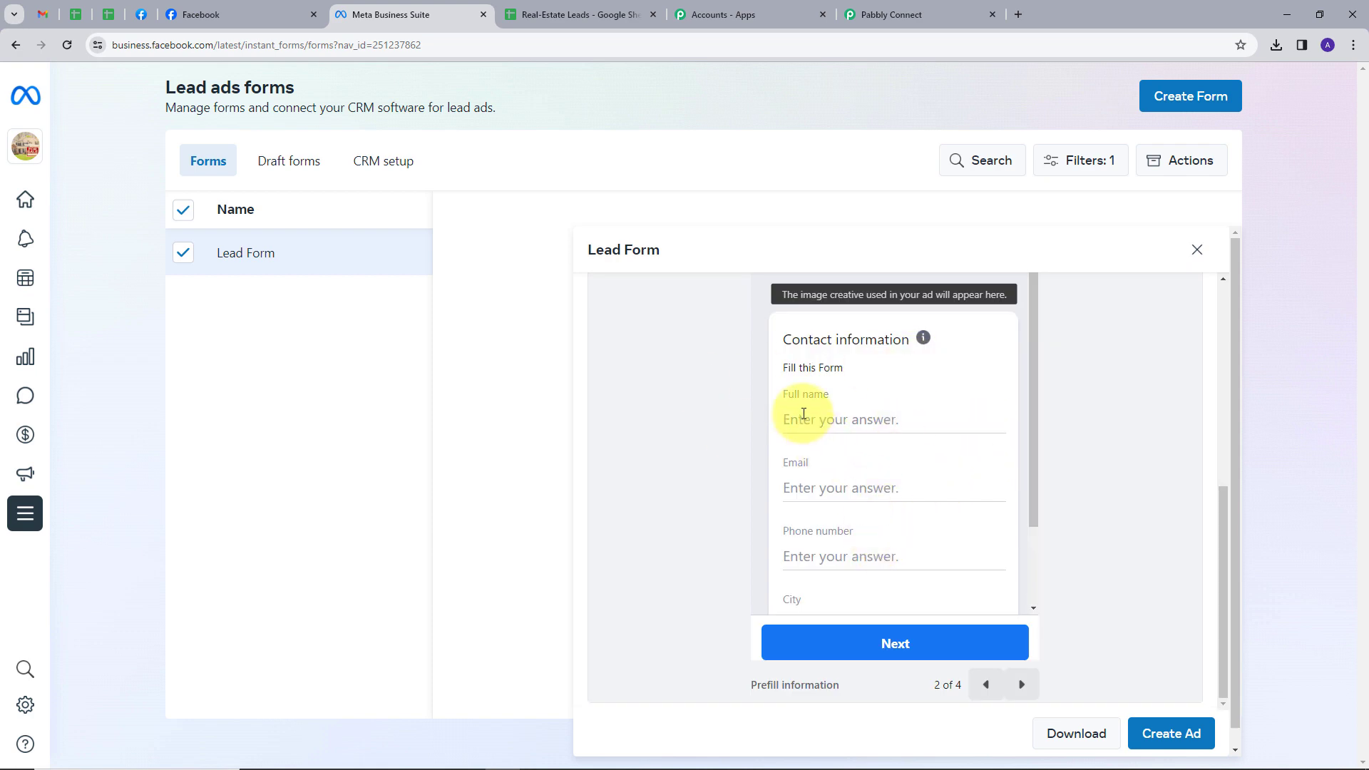
scroll(841, 531, "down", 2)
scroll(849, 519, "up", 2)
left_click(1027, 683)
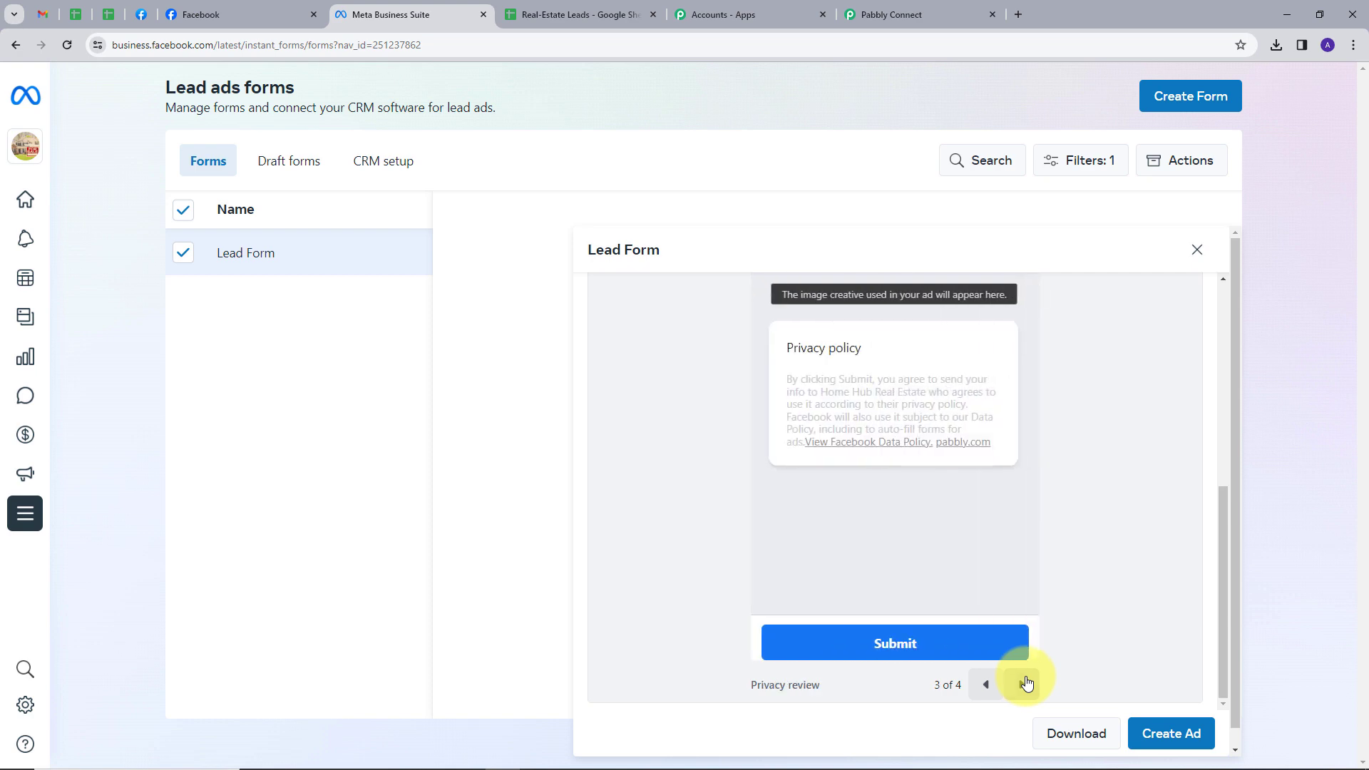
left_click(1026, 683)
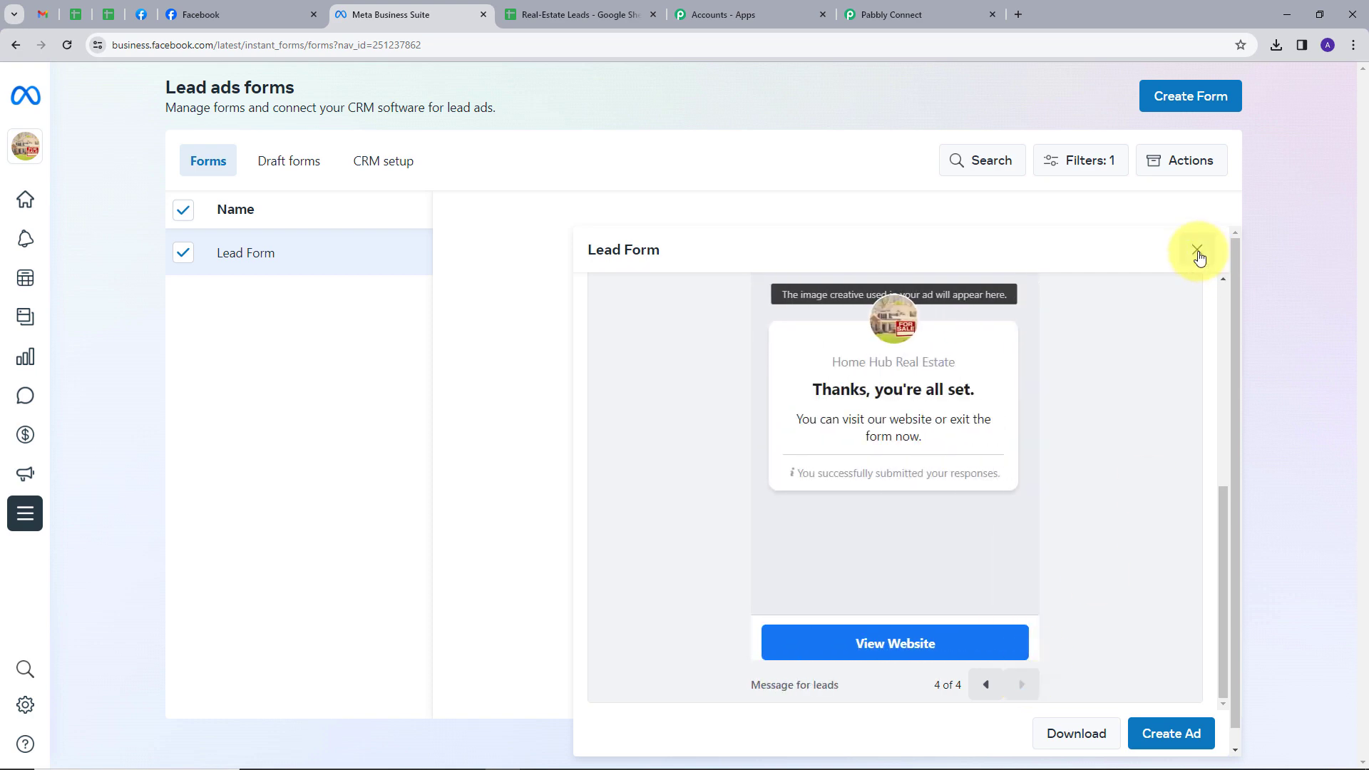
left_click(1197, 251)
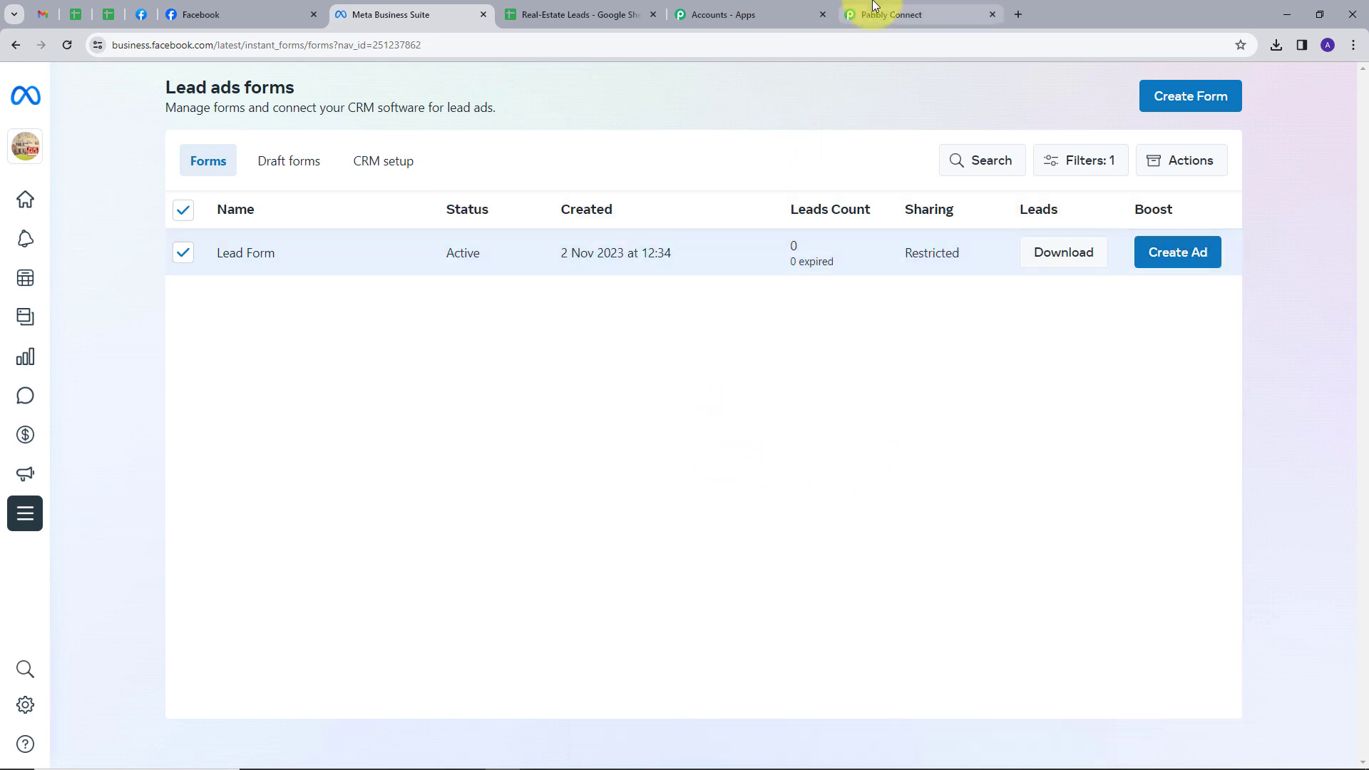
Step: Set Page to Home Hub Real Estate and LeadGen Form to Lead Form, then Save & Send Test Request
left_click(876, 8)
scroll(789, 357, "down", 1)
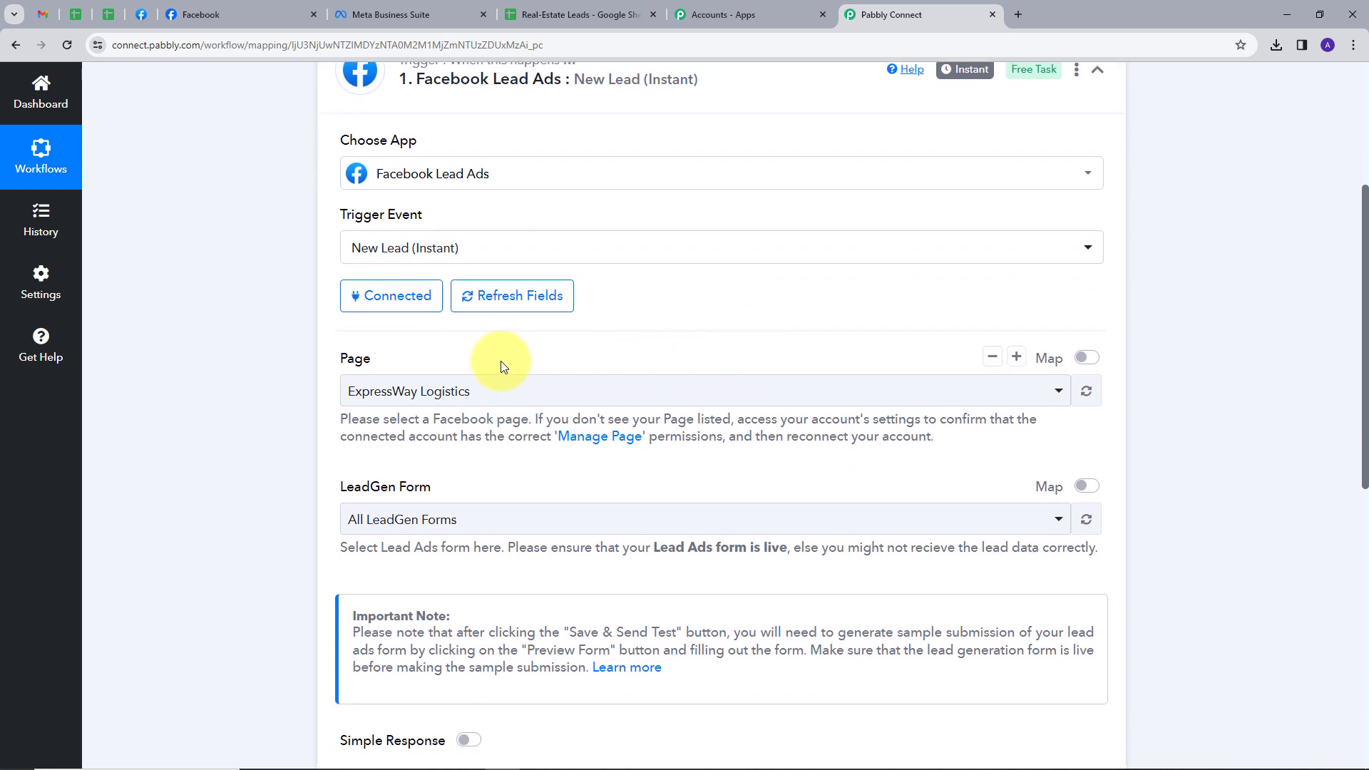
left_click(509, 403)
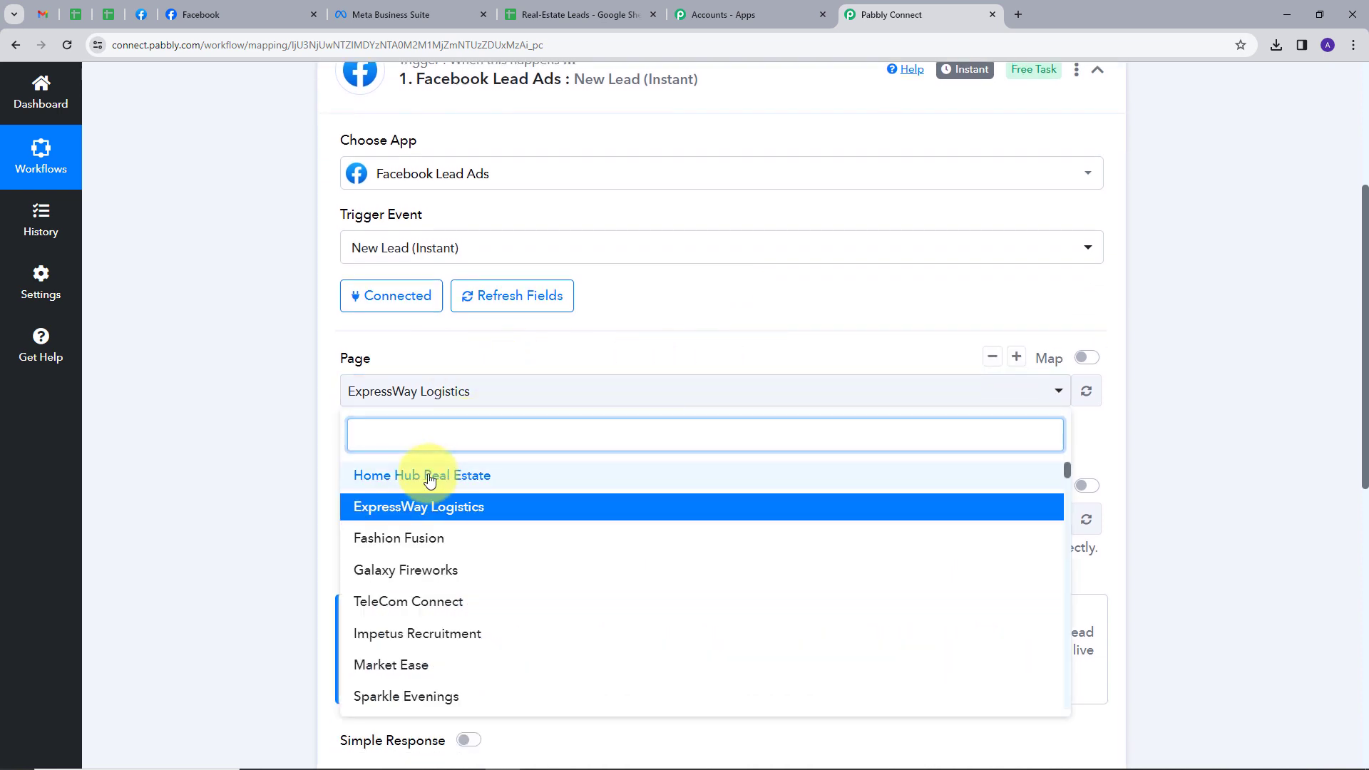
left_click(430, 479)
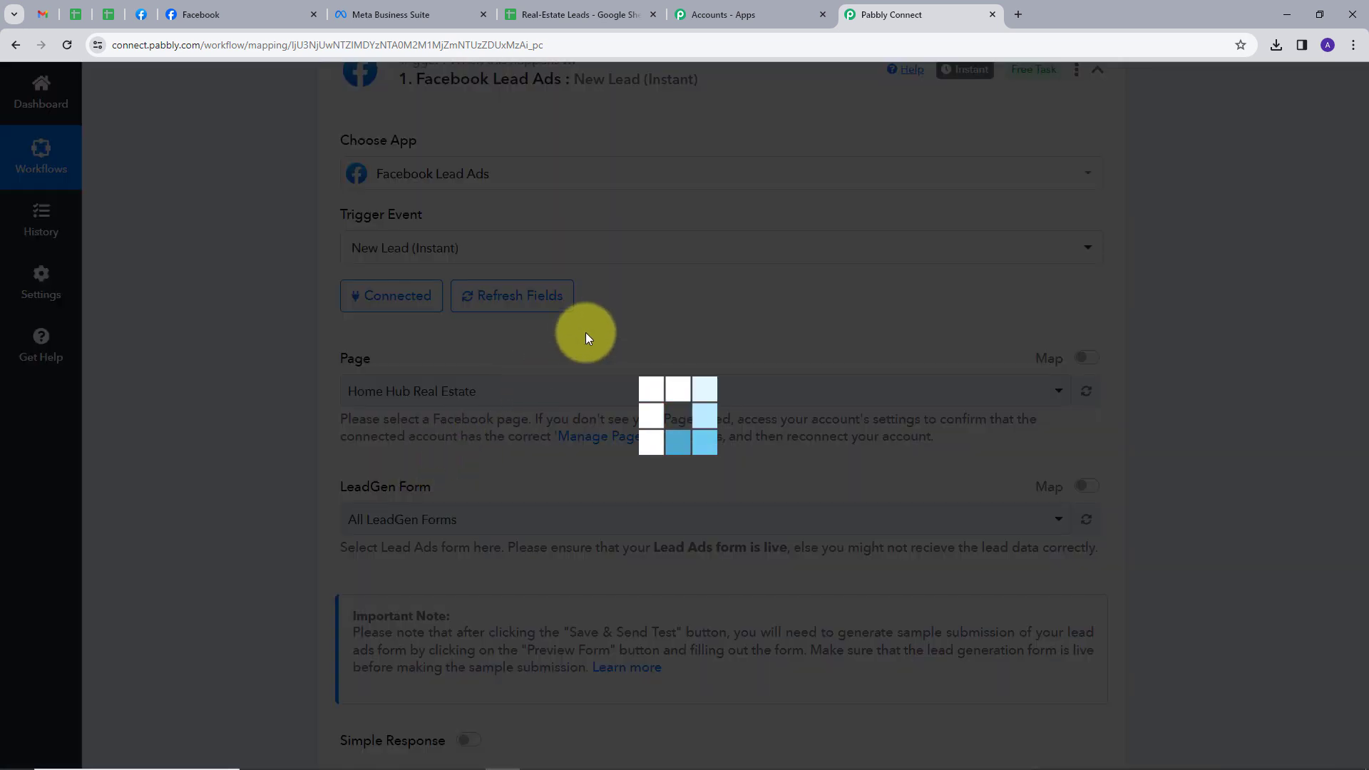
scroll(584, 332, "down", 1)
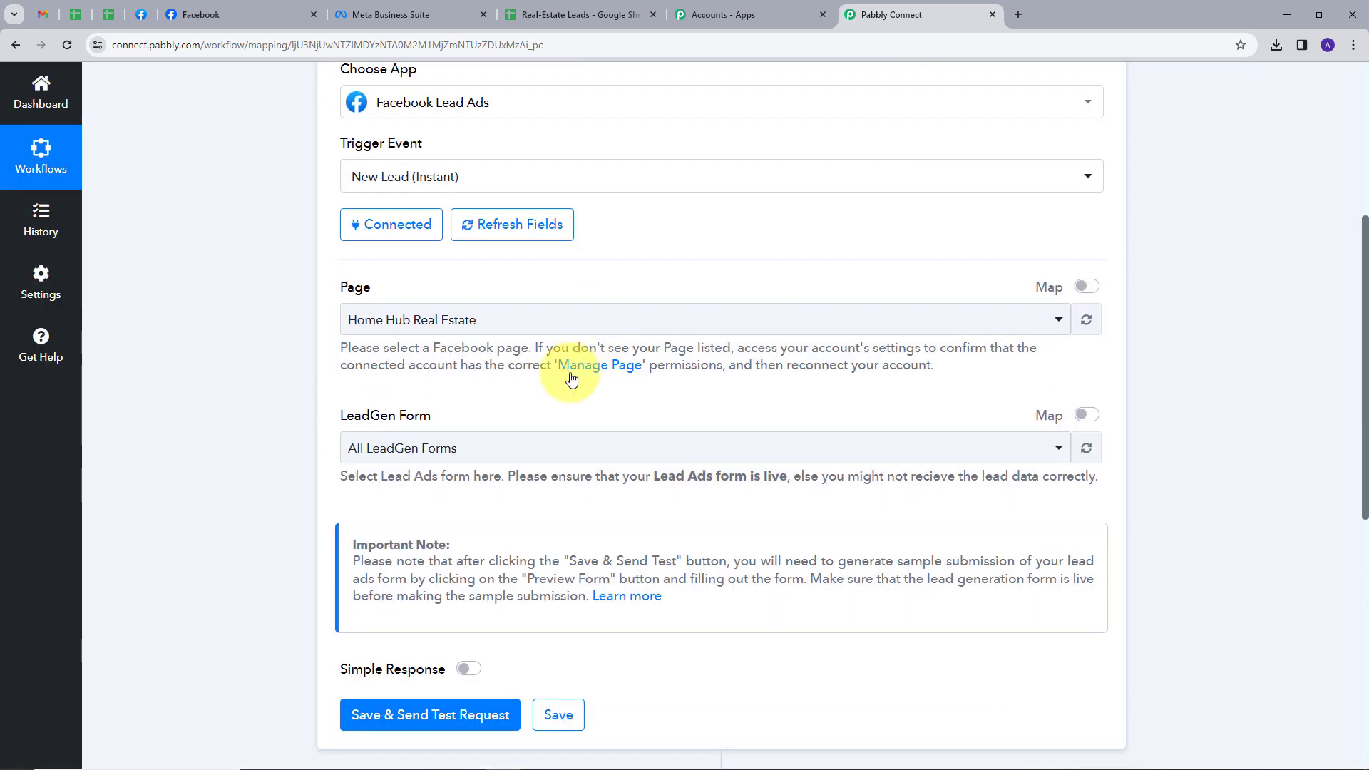
left_click(480, 449)
left_click(397, 572)
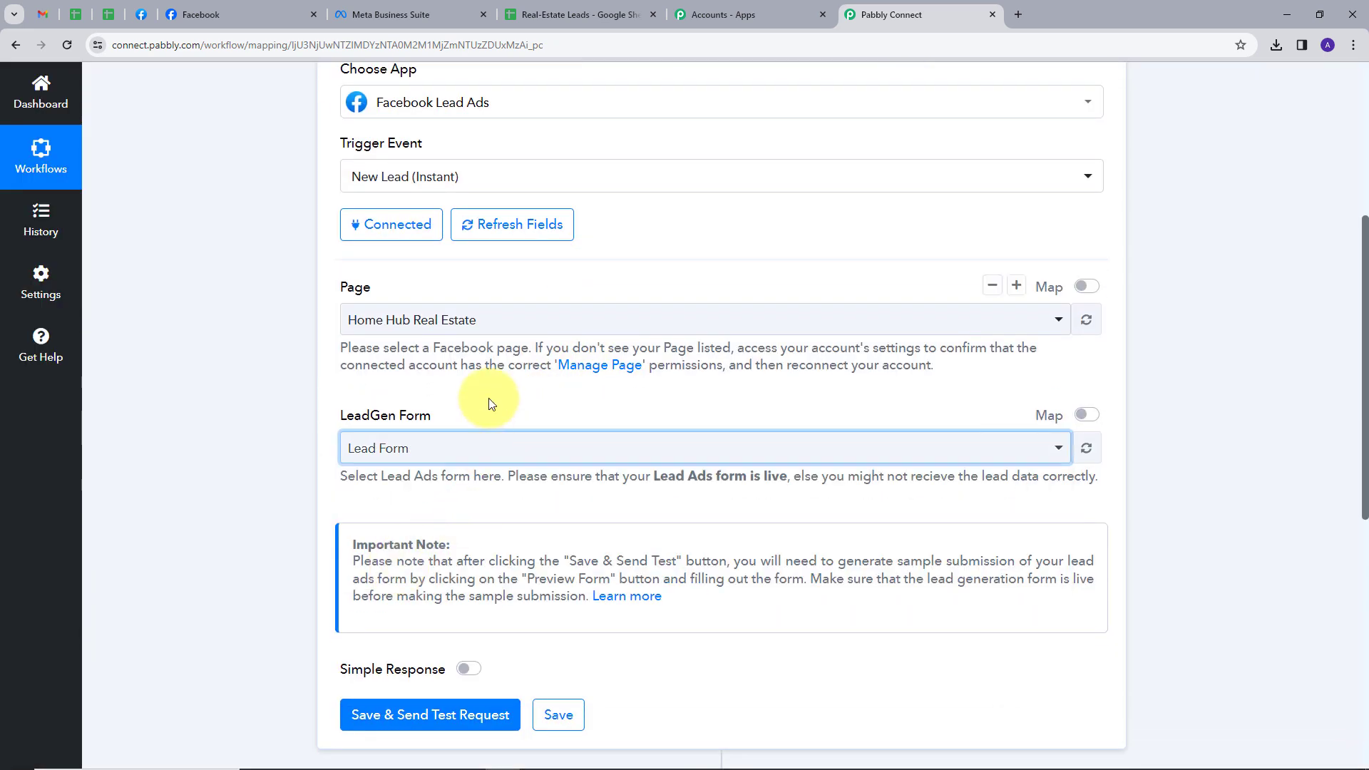
scroll(587, 425, "down", 1)
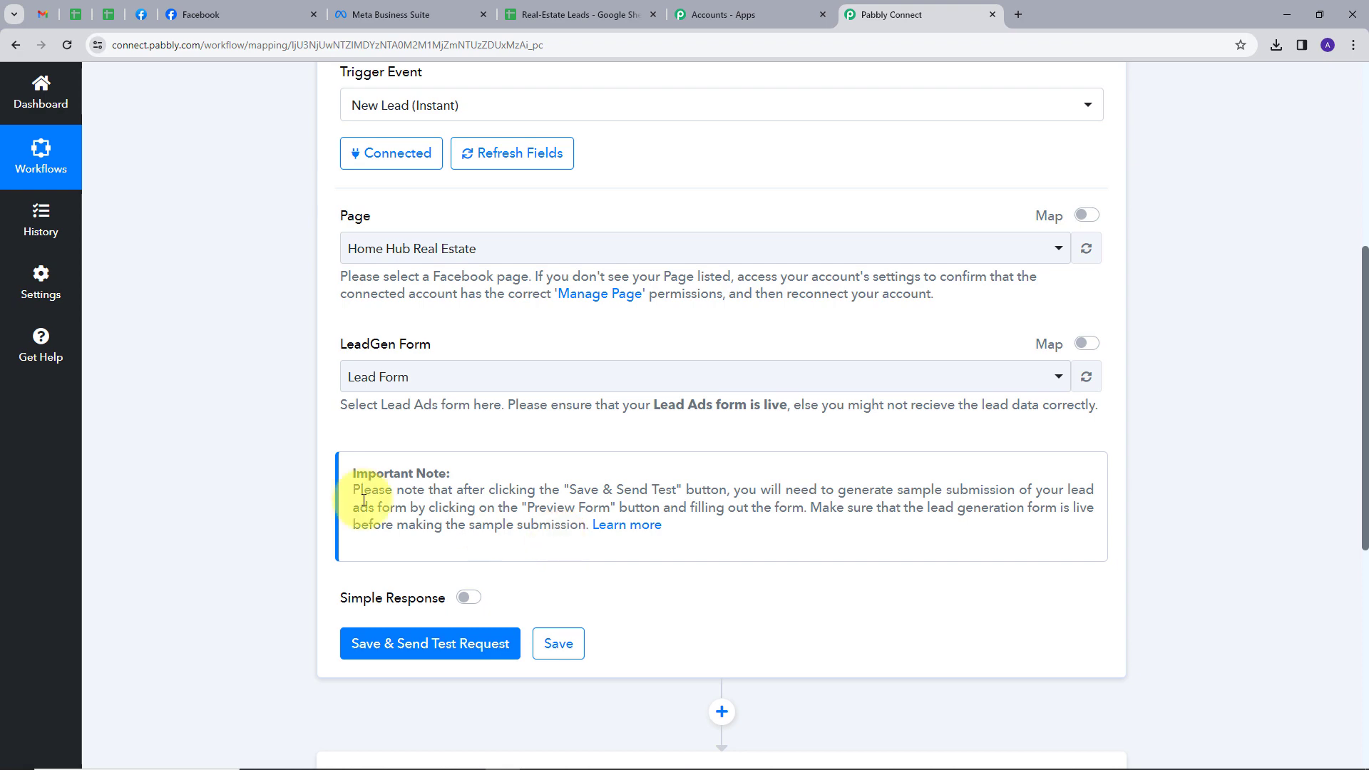
left_click(404, 646)
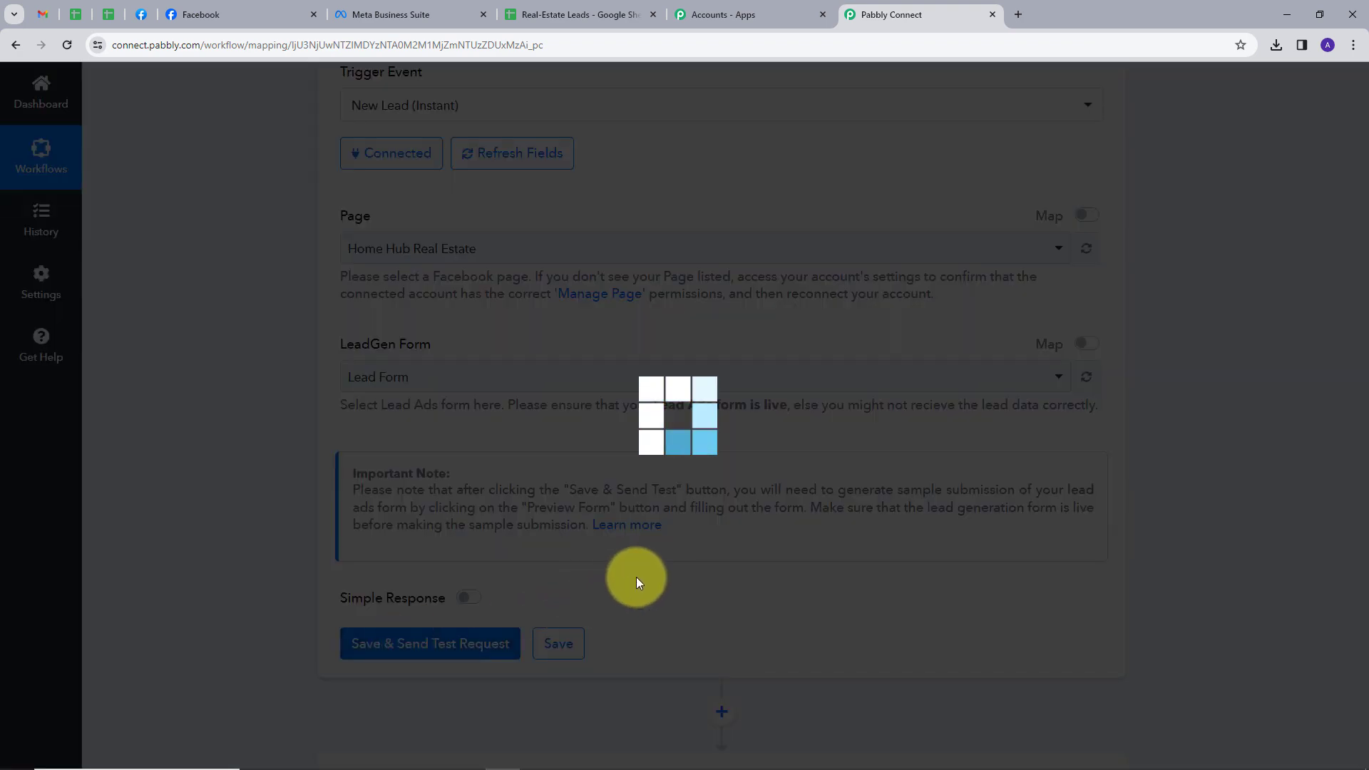
scroll(636, 577, "down", 2)
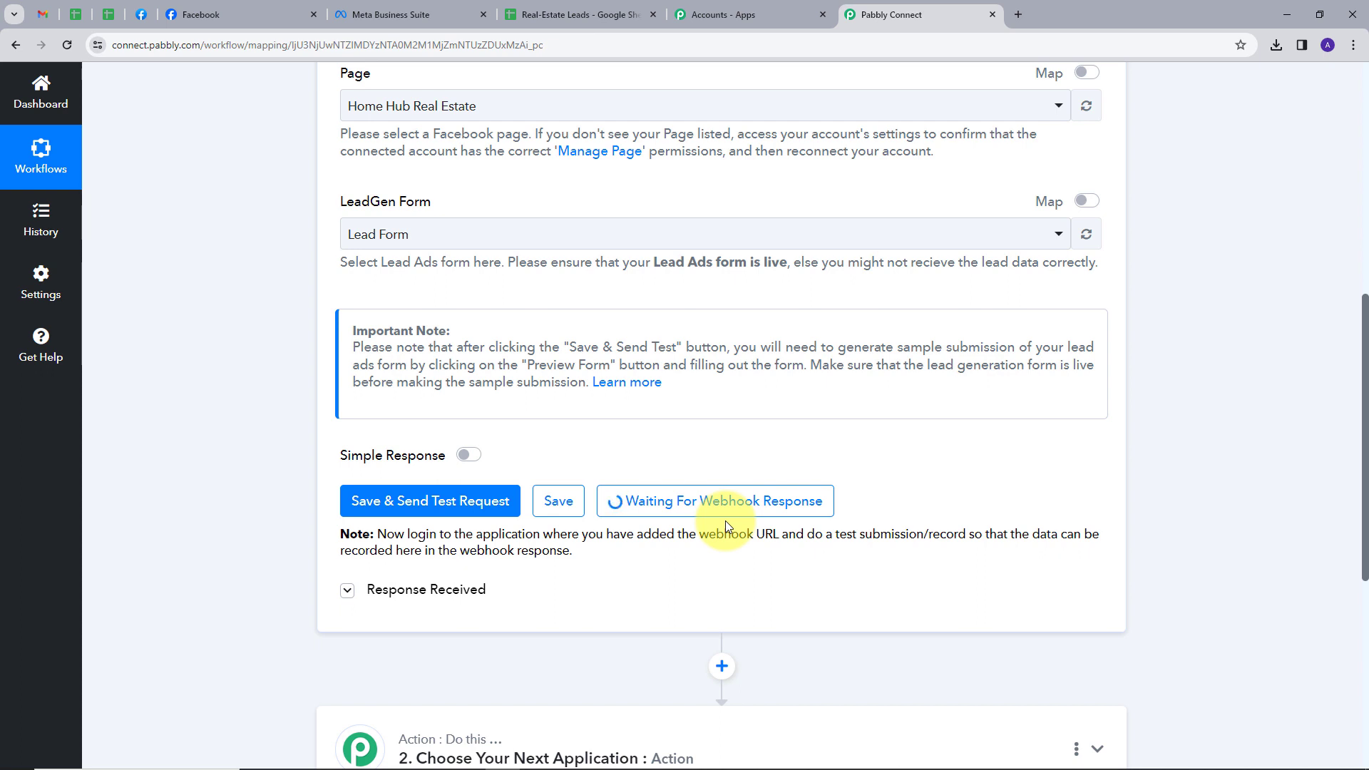
Step: Open the Lead Ads RTU Debug Tool from developer Tools and select the Home Hub Real Estate page
left_click(139, 17)
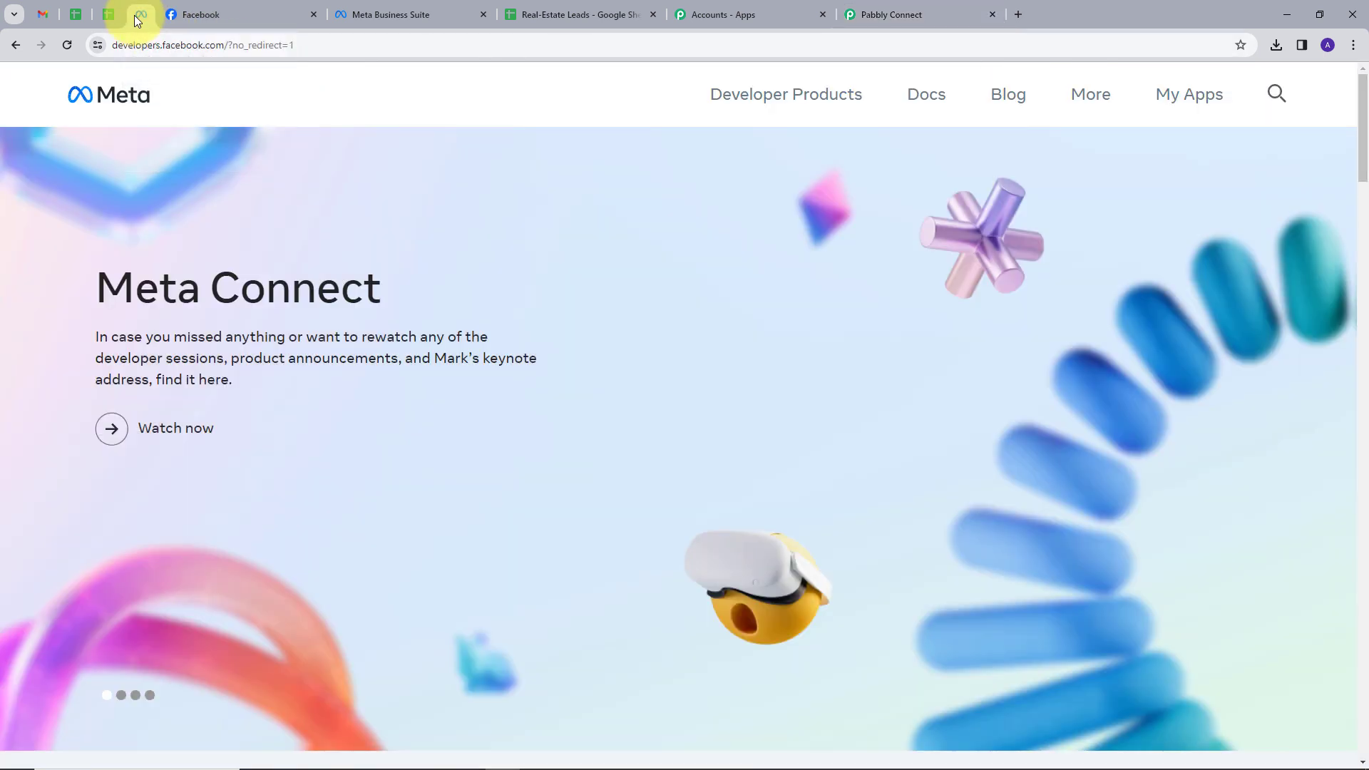
left_click(1189, 98)
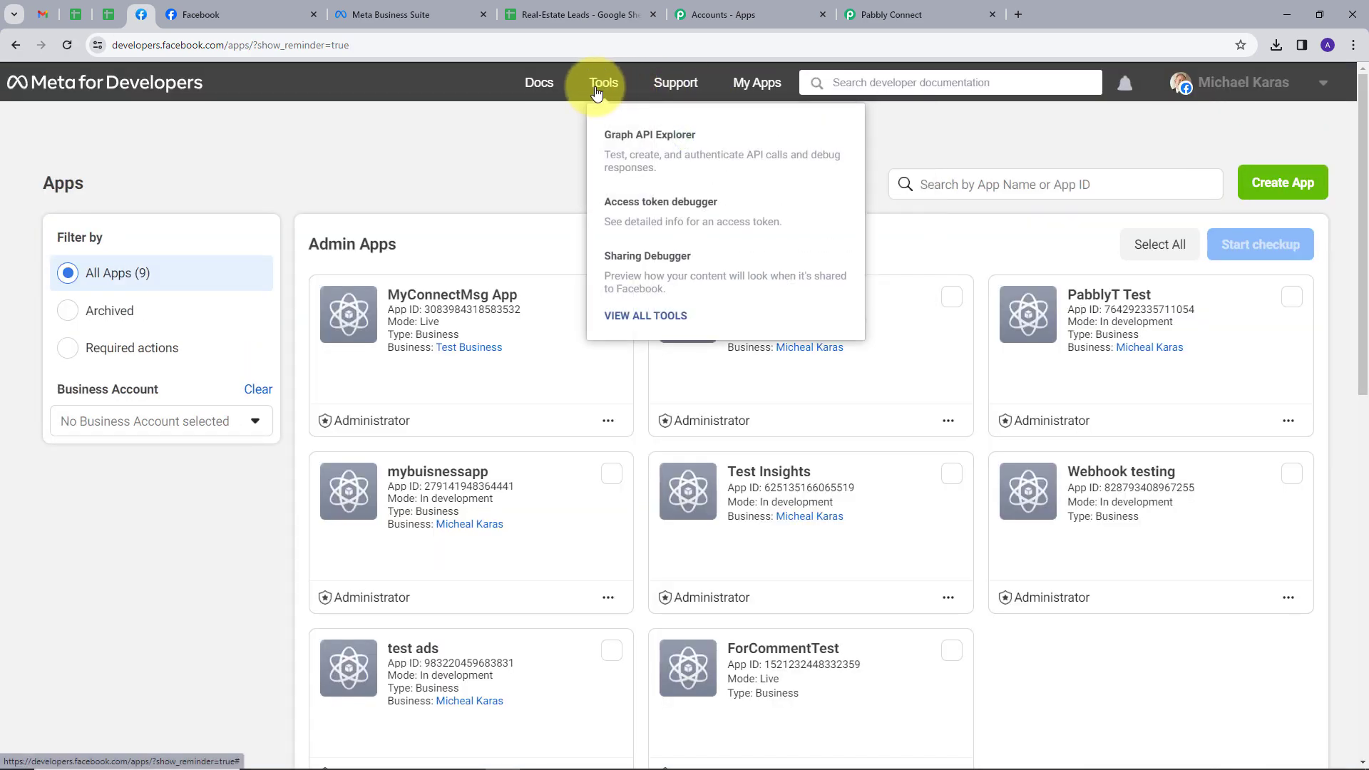
left_click(599, 89)
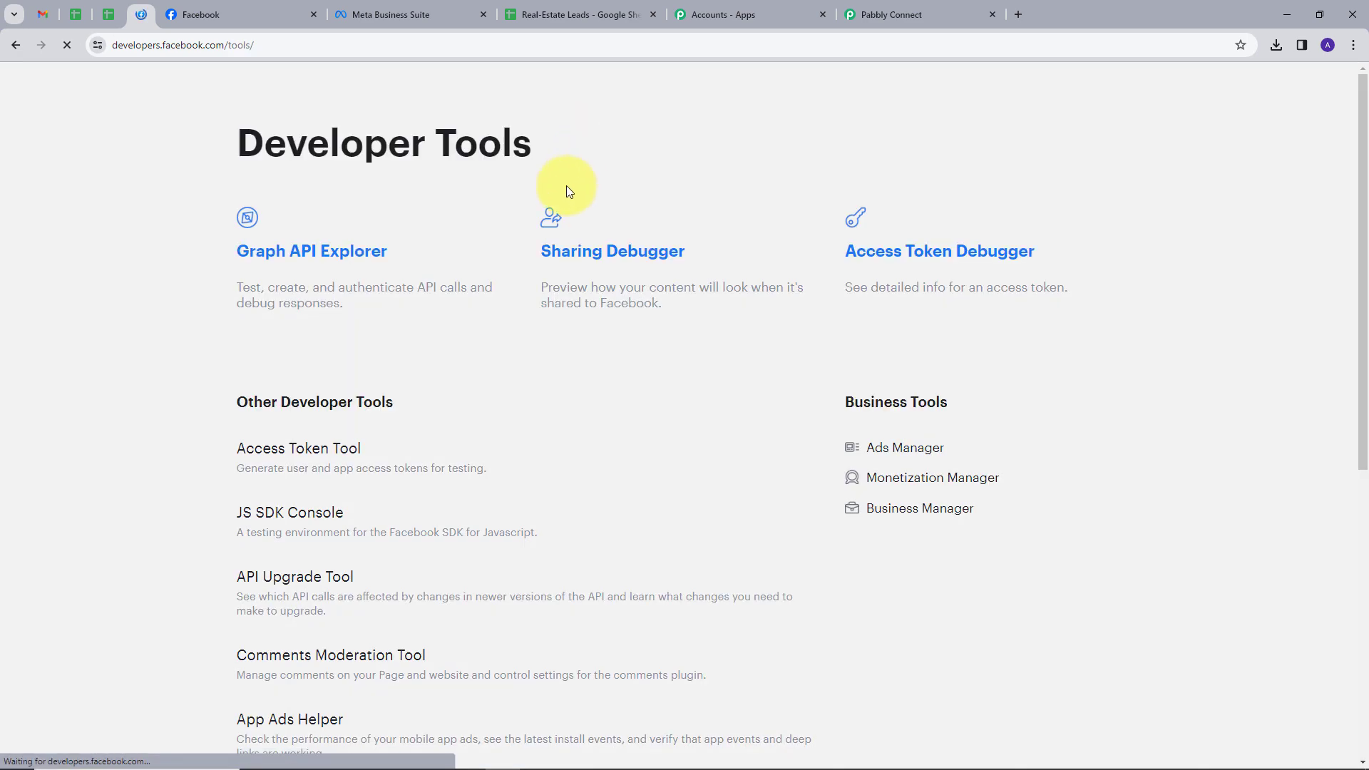
scroll(703, 315, "down", 4)
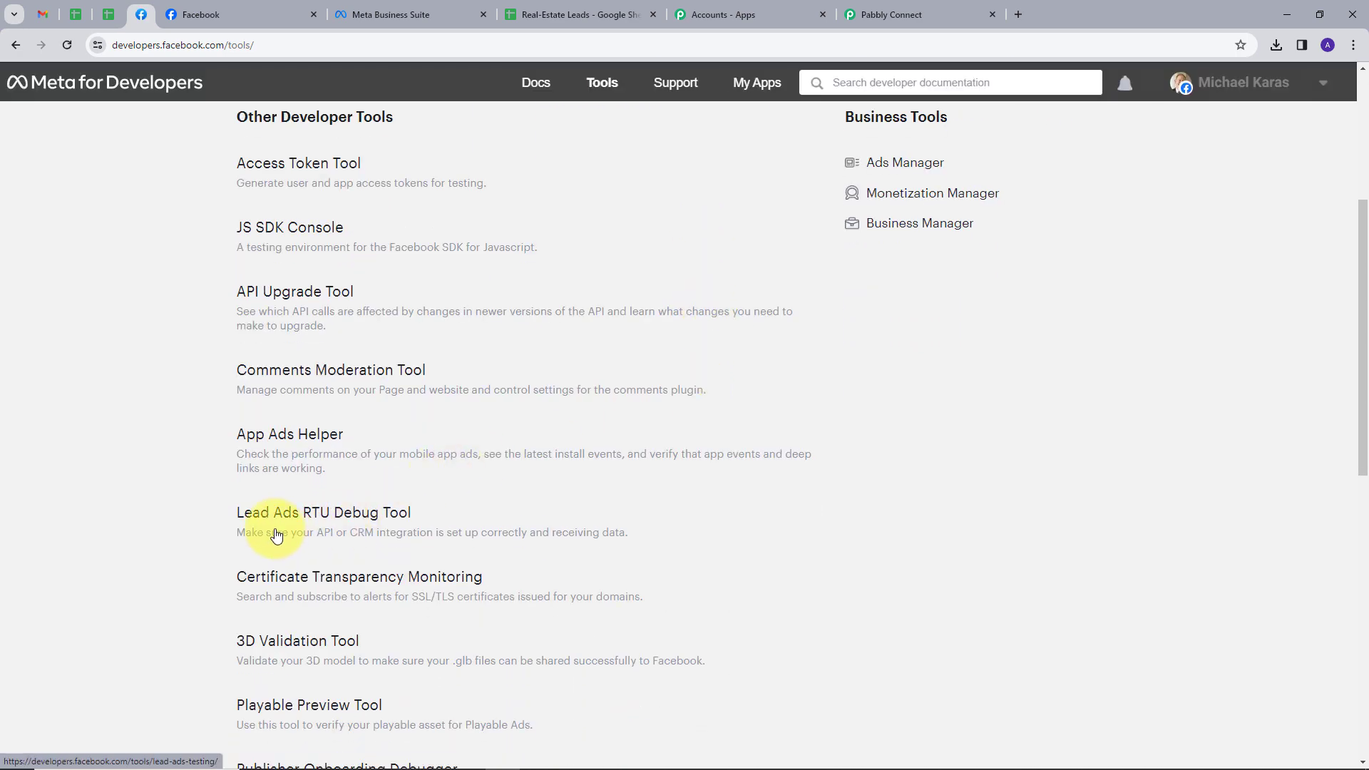
left_click(332, 518)
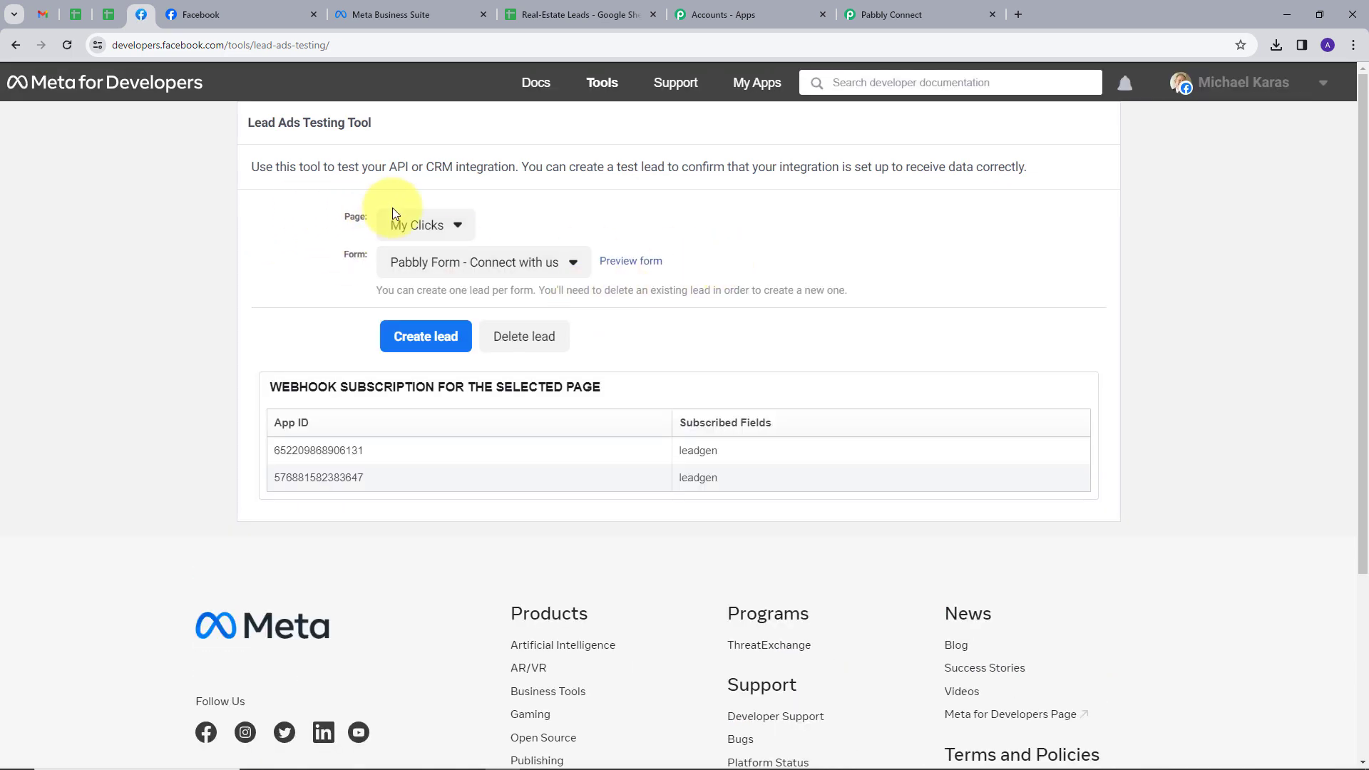
left_click(459, 226)
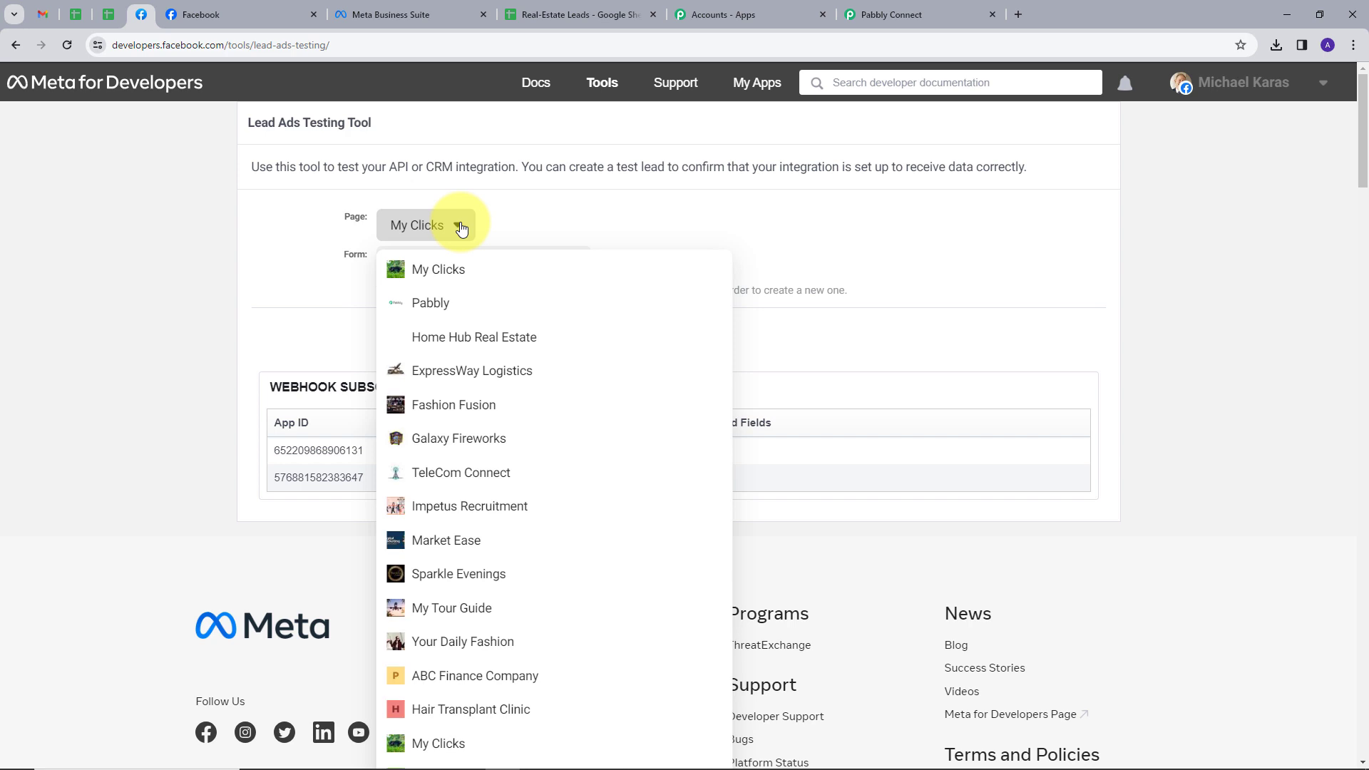
left_click(474, 343)
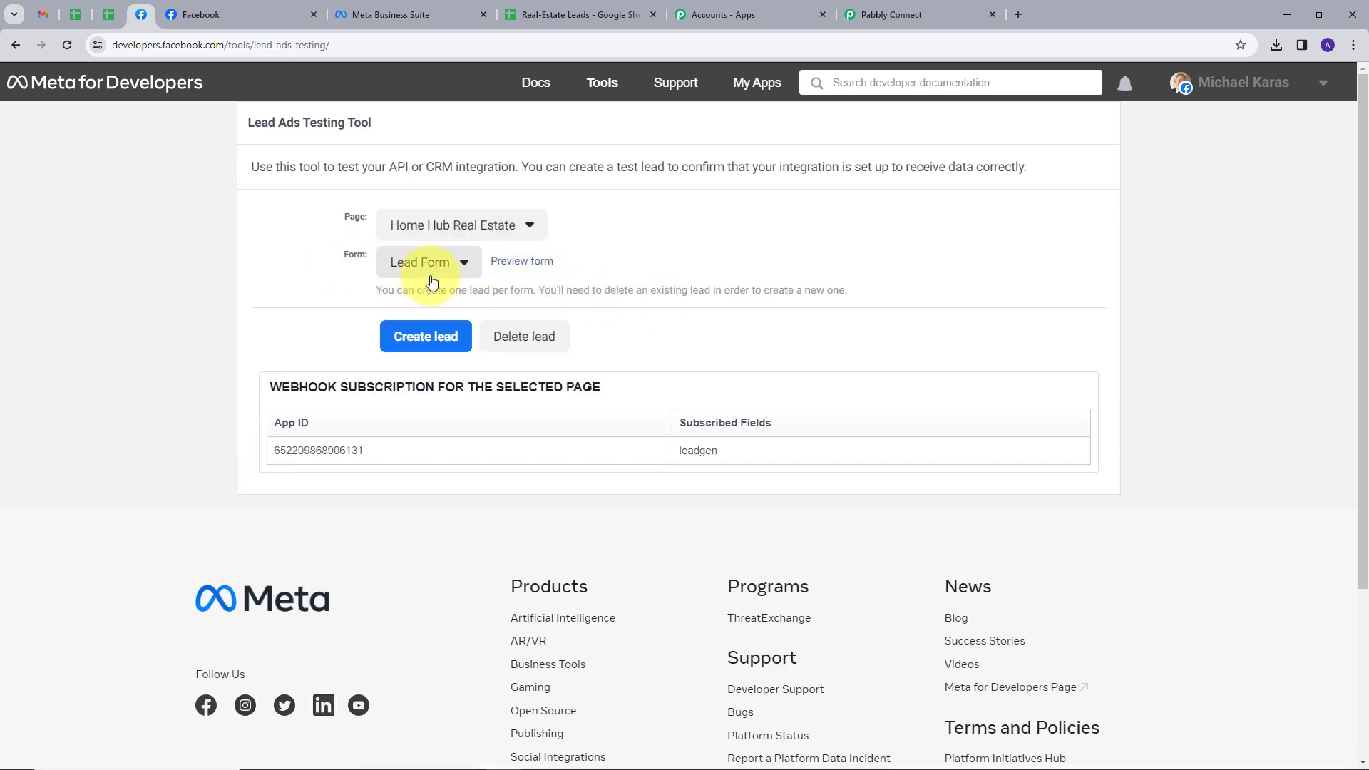
Step: Preview the Lead Form and fill in a sample full name and e-mail address
left_click(533, 268)
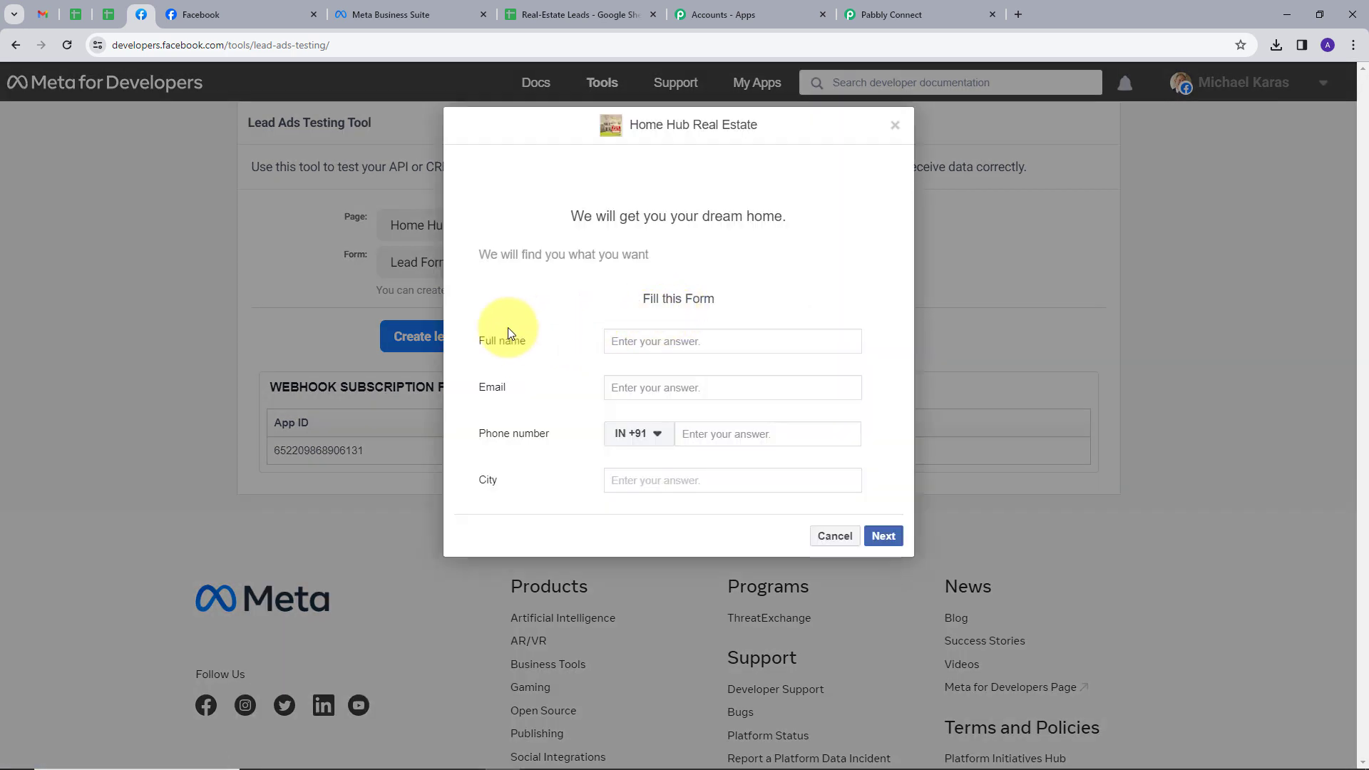
left_click(650, 340)
left_click(649, 367)
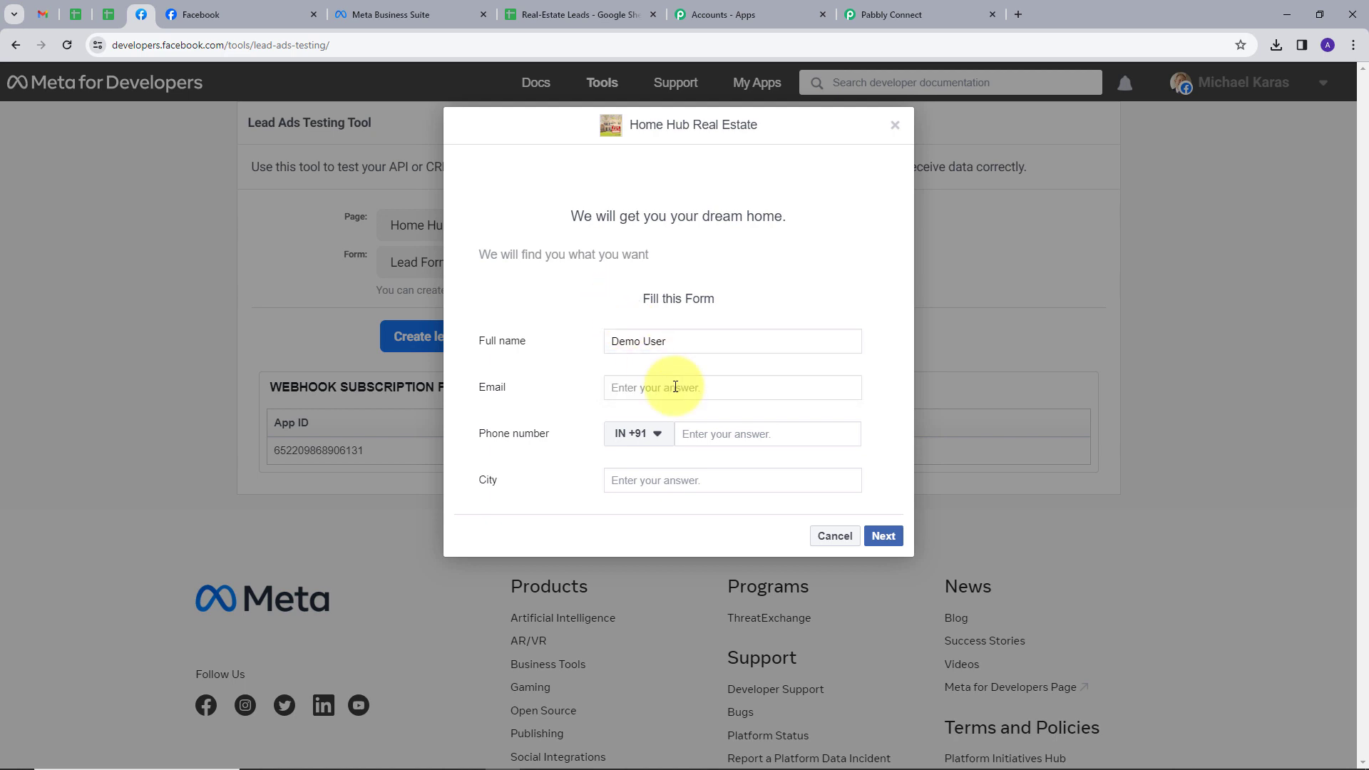
left_click(666, 388)
key("ctrl+v")
key("BackSpace")
type("5")
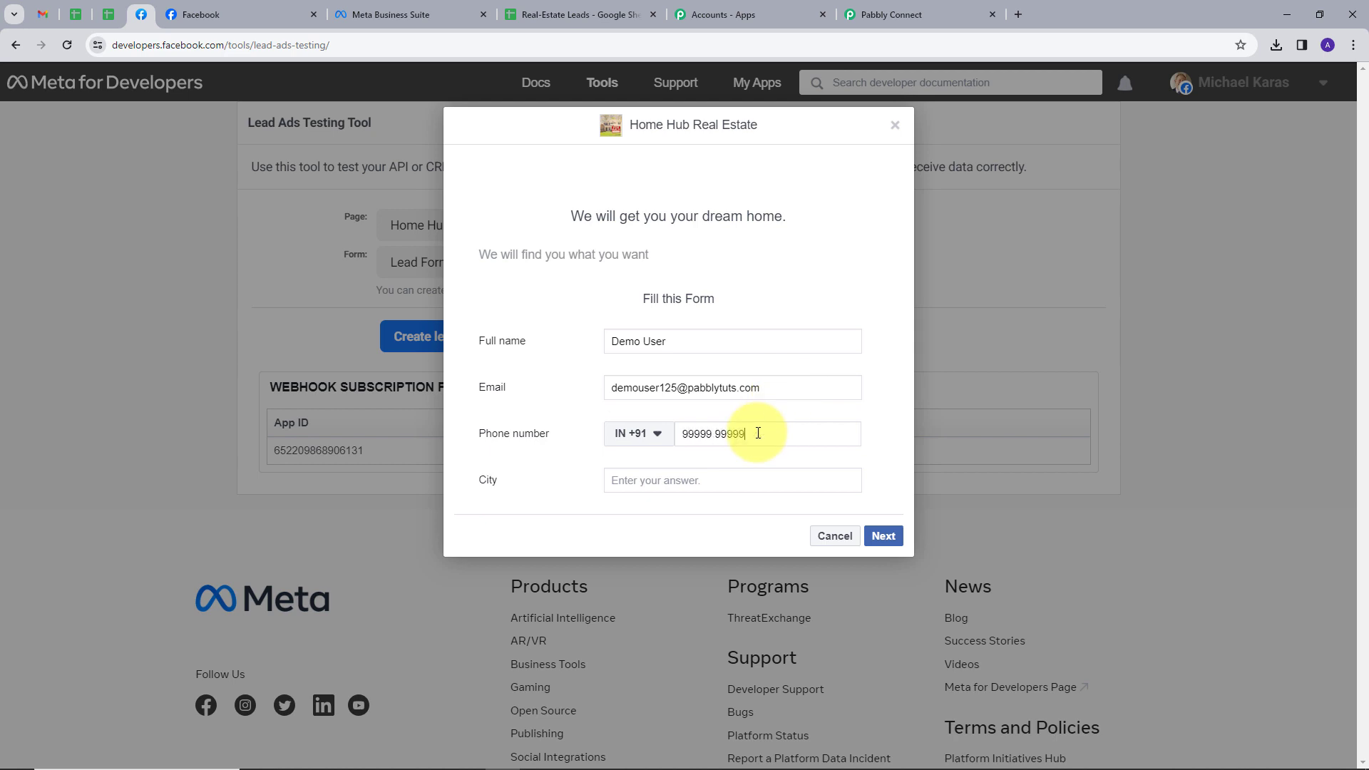
Step: Enter Bhopal as the city, continue to the terms page and submit the test lead
left_click(714, 484)
type("Bh")
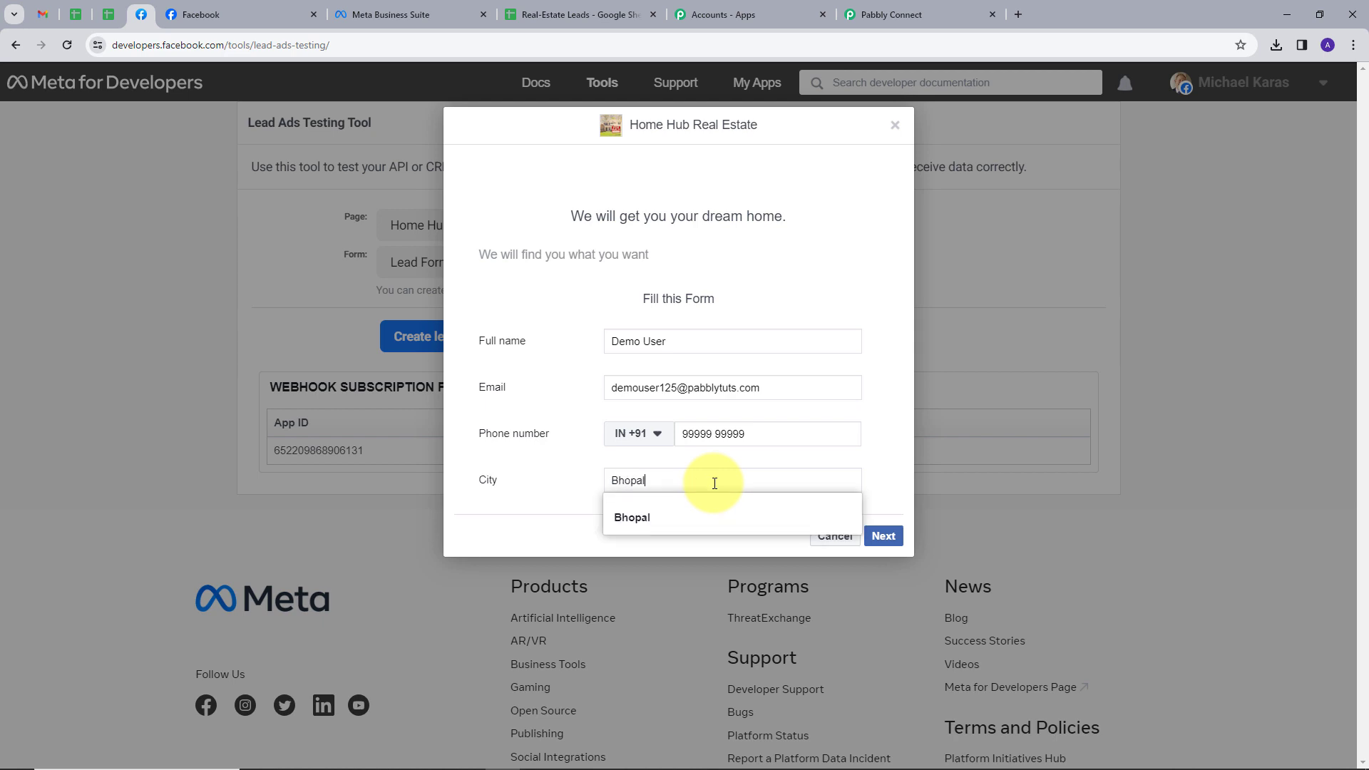
type("opal")
left_click(739, 450)
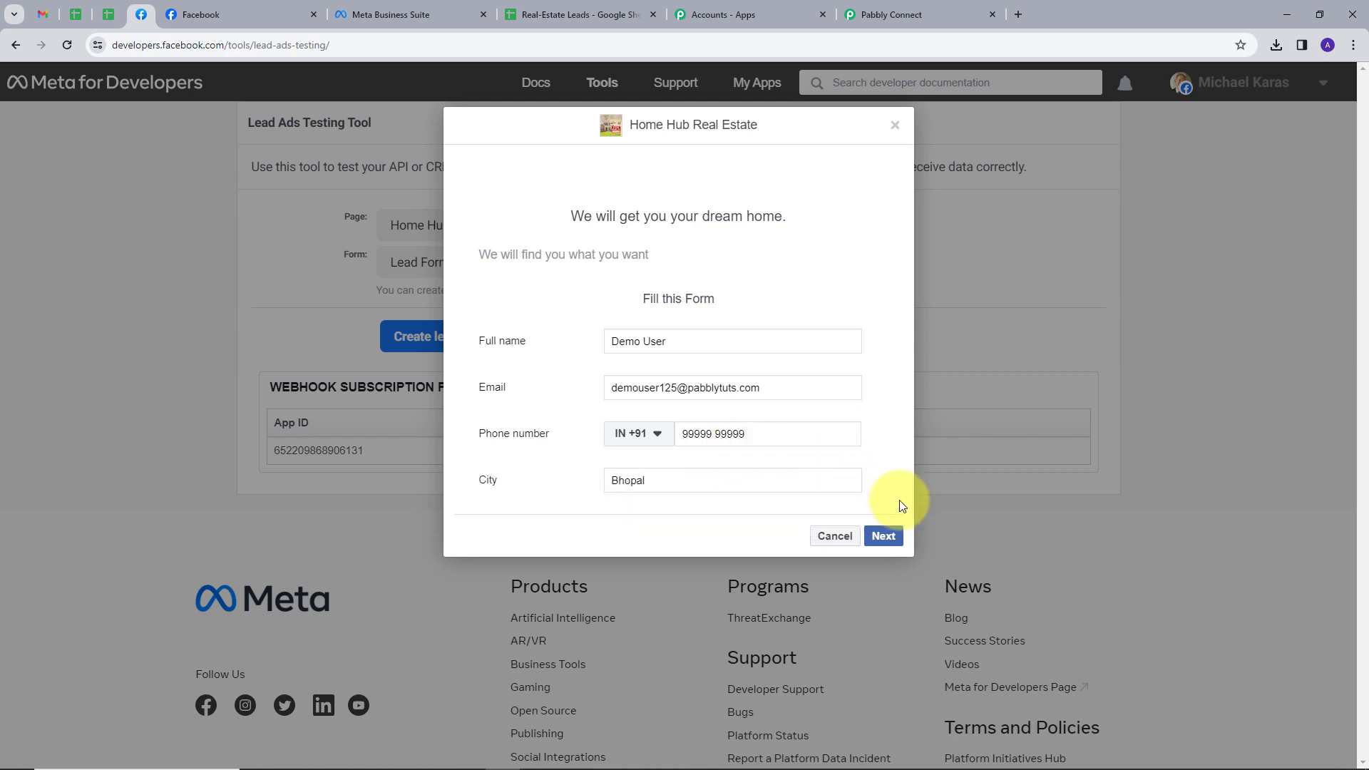
left_click(891, 541)
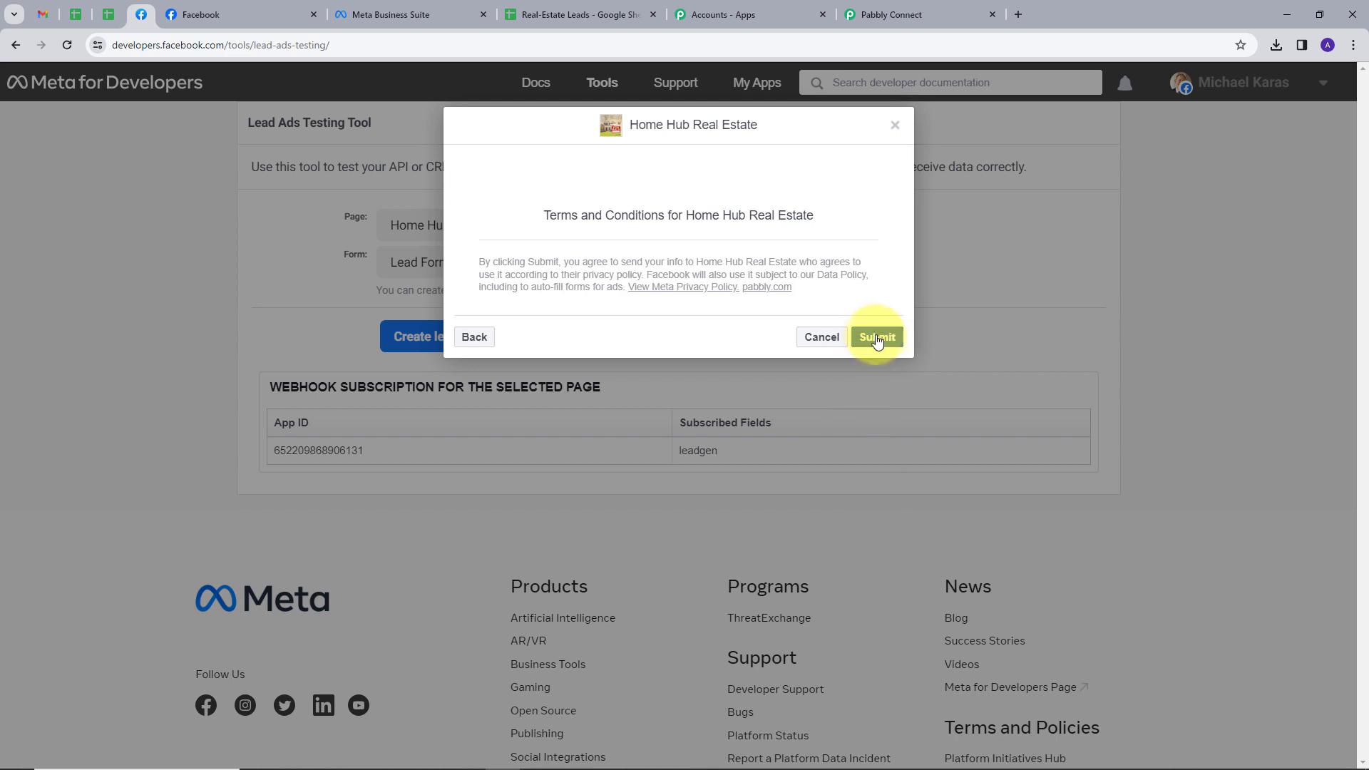
left_click(876, 338)
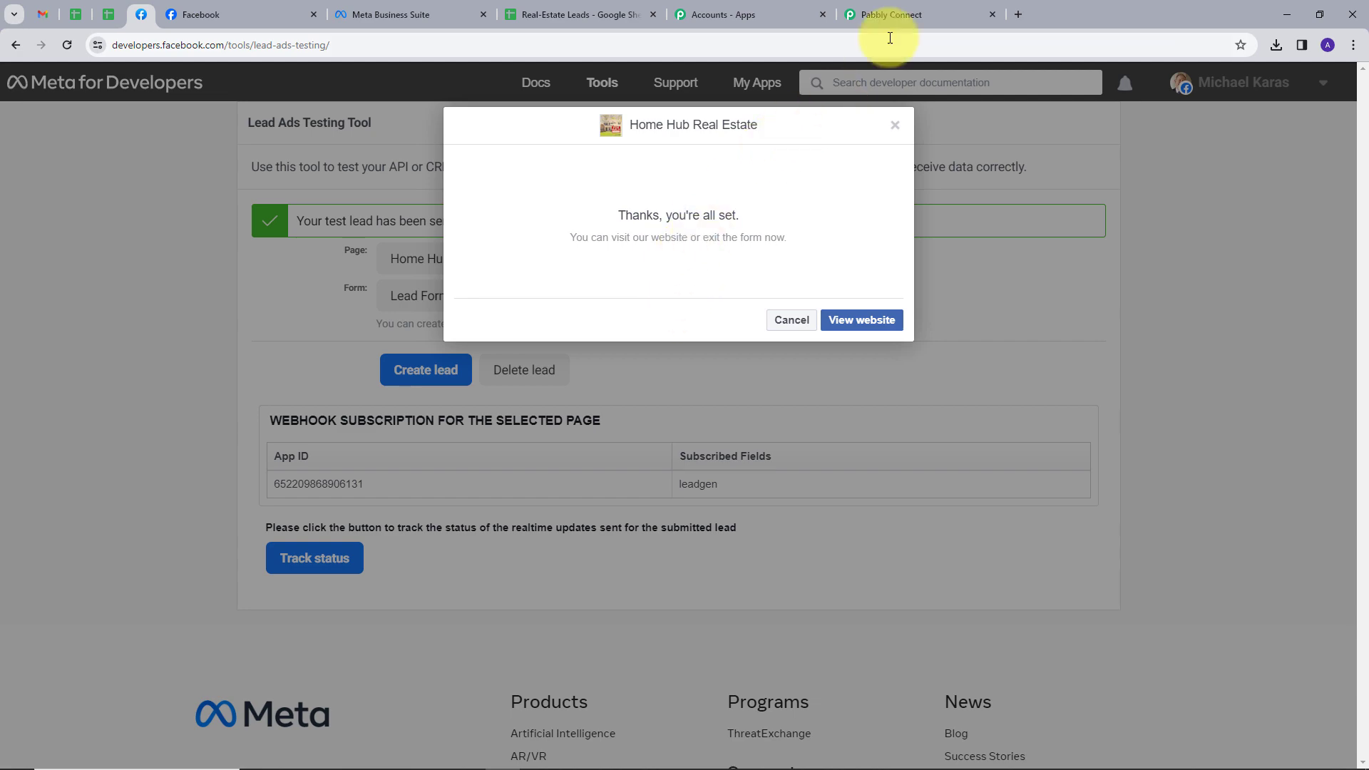
Step: Check the Response Received values: the test lead's full name, e-mail, phone number and city Bhopal
left_click(897, 16)
scroll(920, 394, "down", 3)
scroll(639, 390, "down", 1)
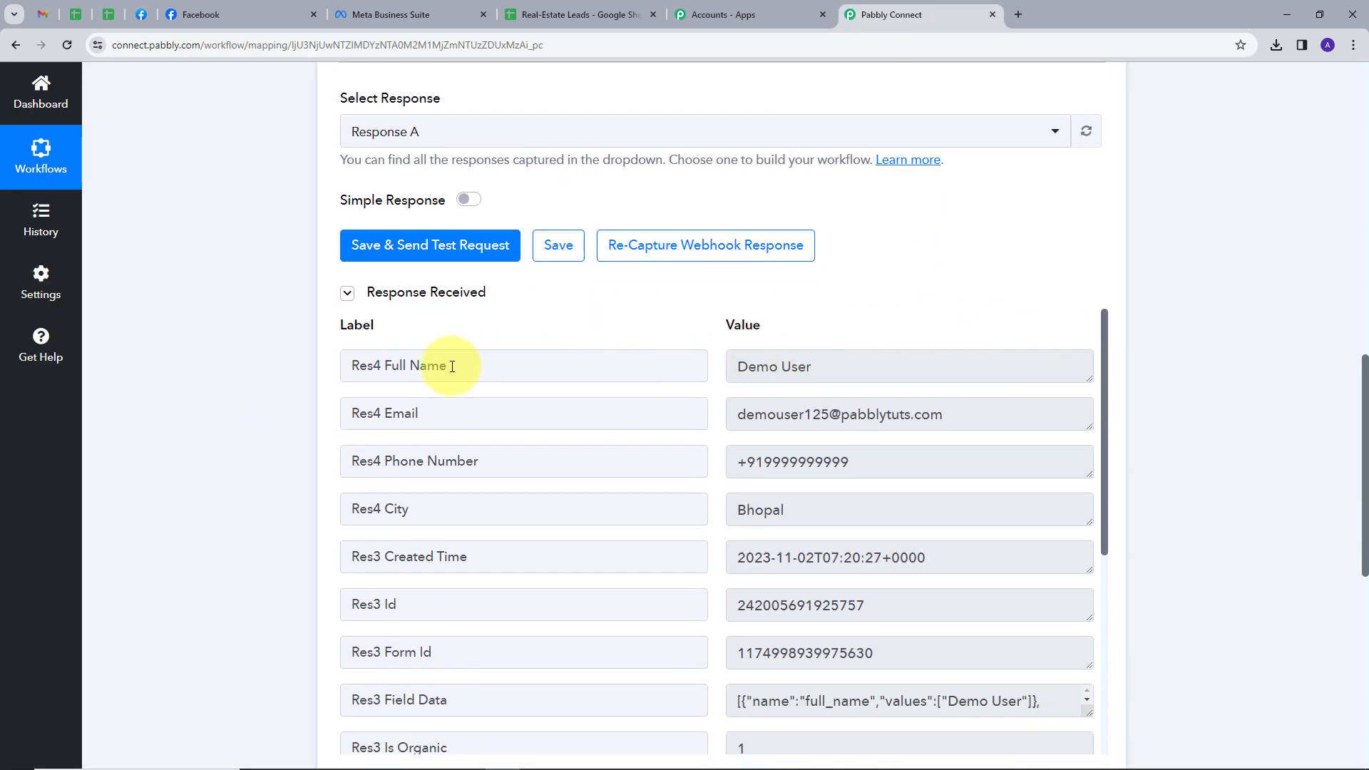
left_click(732, 366)
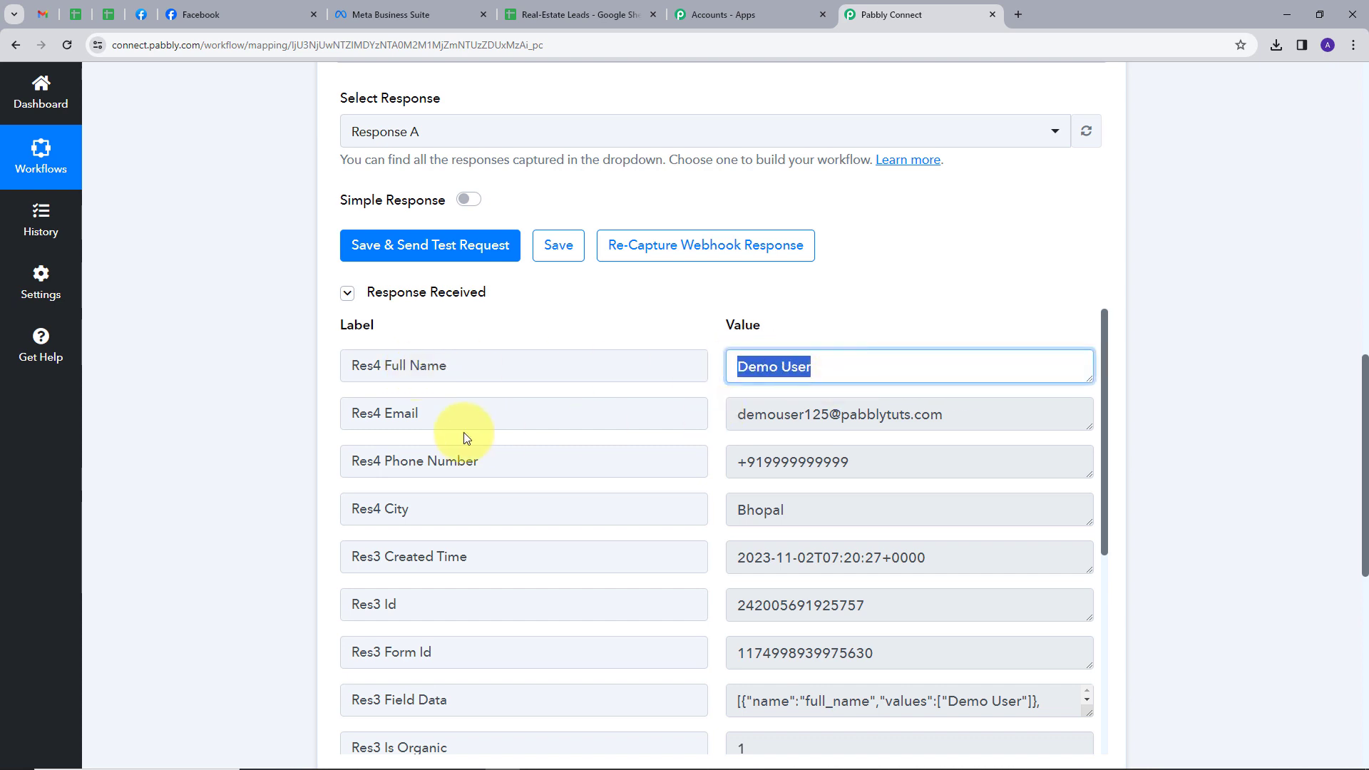
left_click_drag(732, 412, 965, 434)
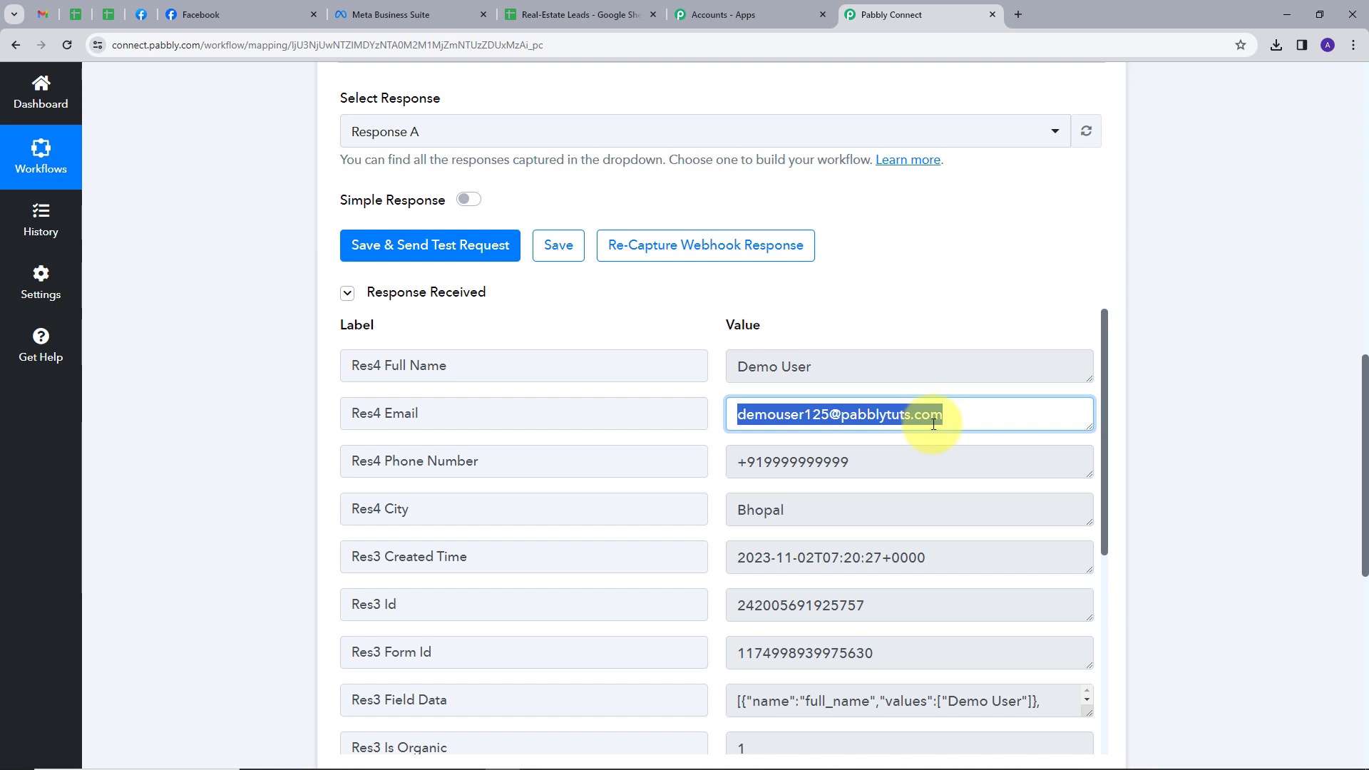
left_click_drag(735, 463, 944, 467)
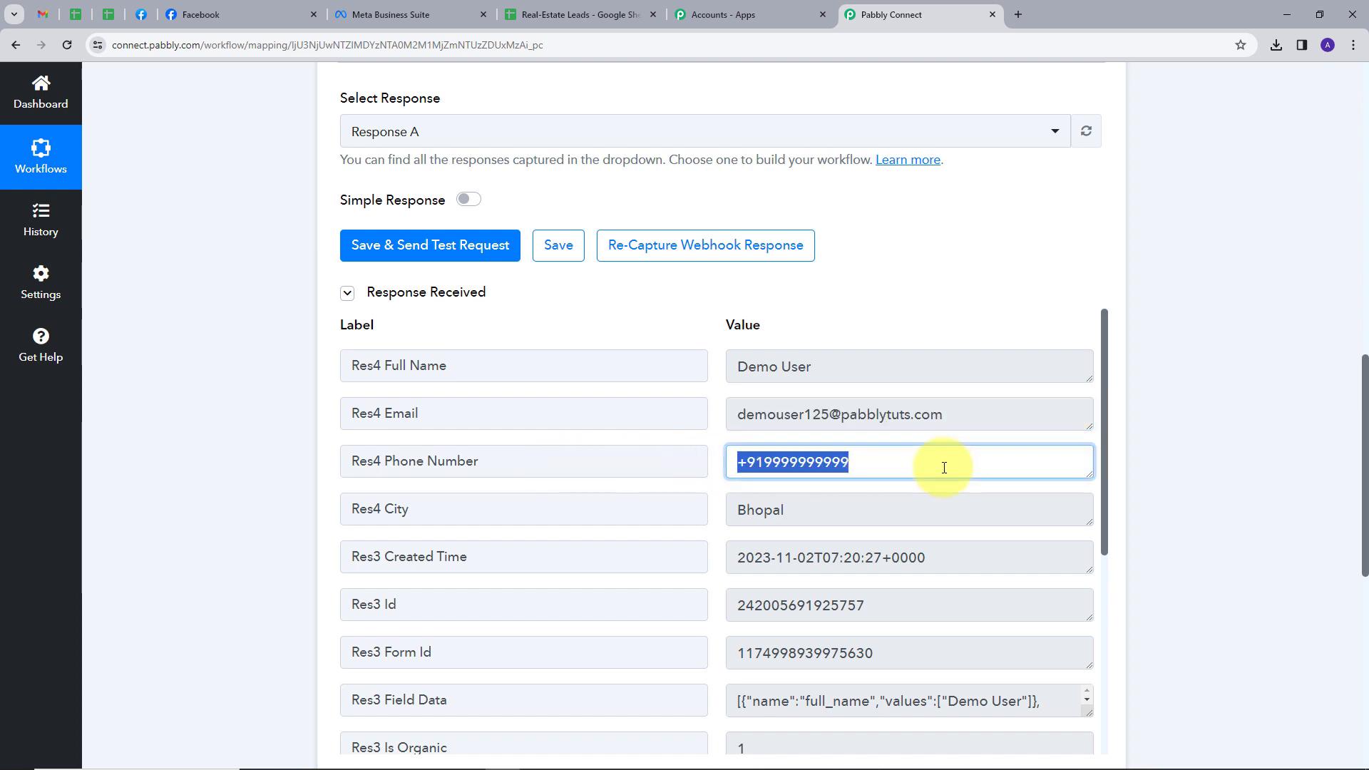
left_click_drag(738, 511, 816, 509)
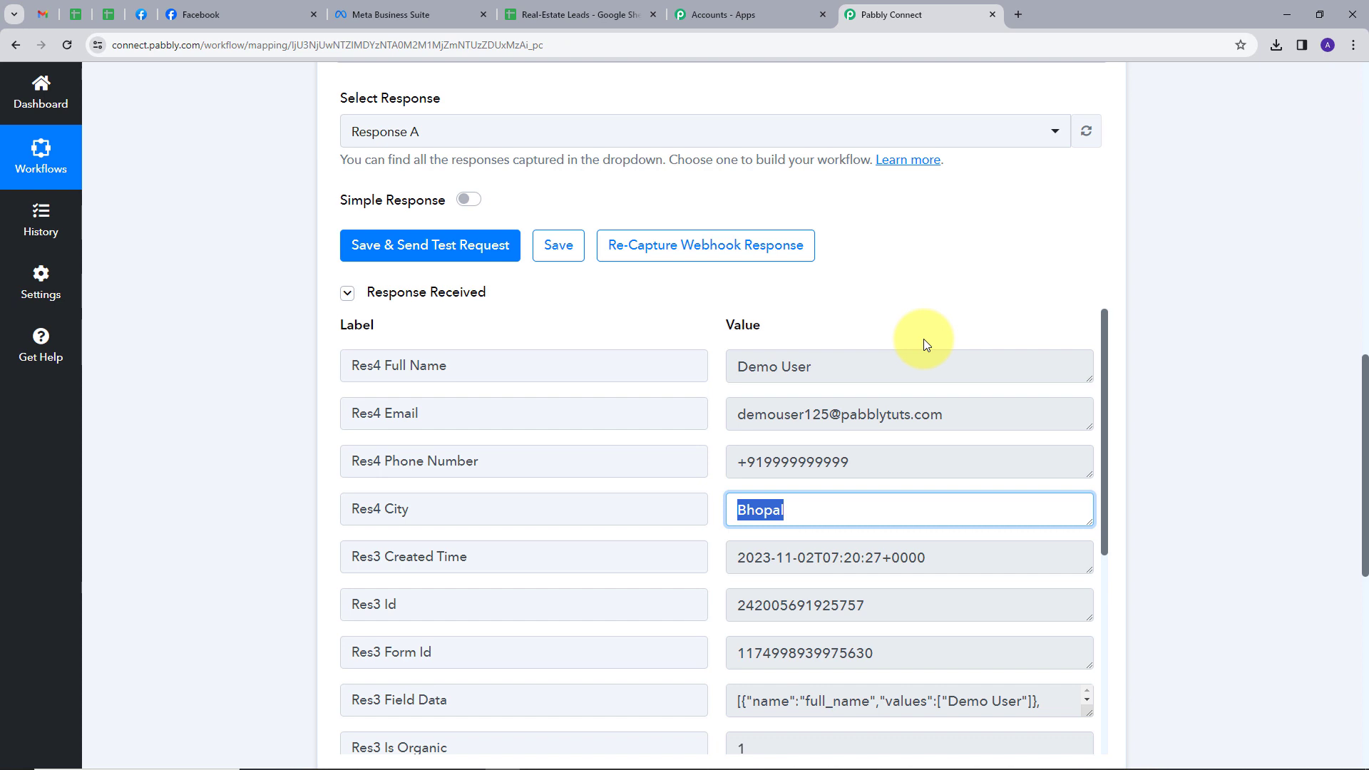
scroll(945, 319, "down", 3)
scroll(1222, 436, "down", 5)
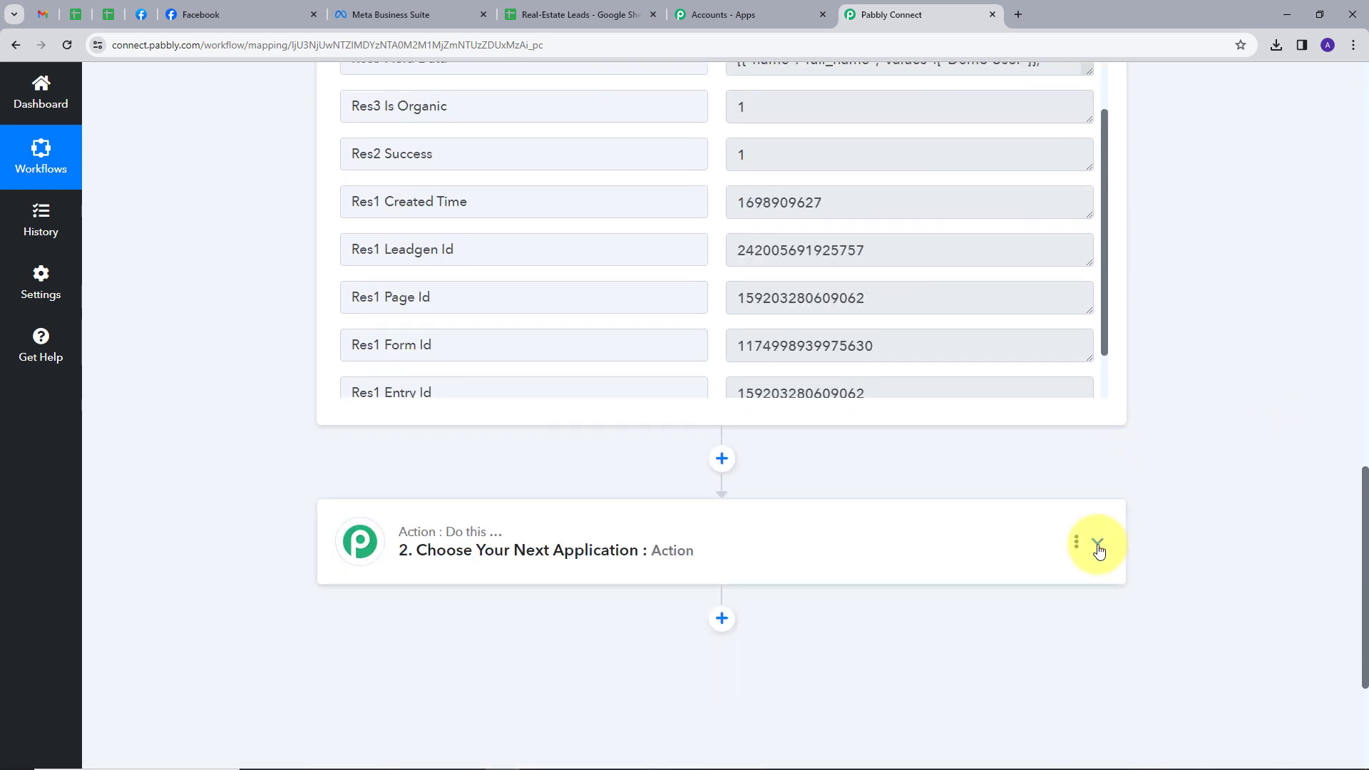
Step: Set step 2's action app to Google Sheets, found by searching 'Goo', with the Add New Row event
left_click(1096, 544)
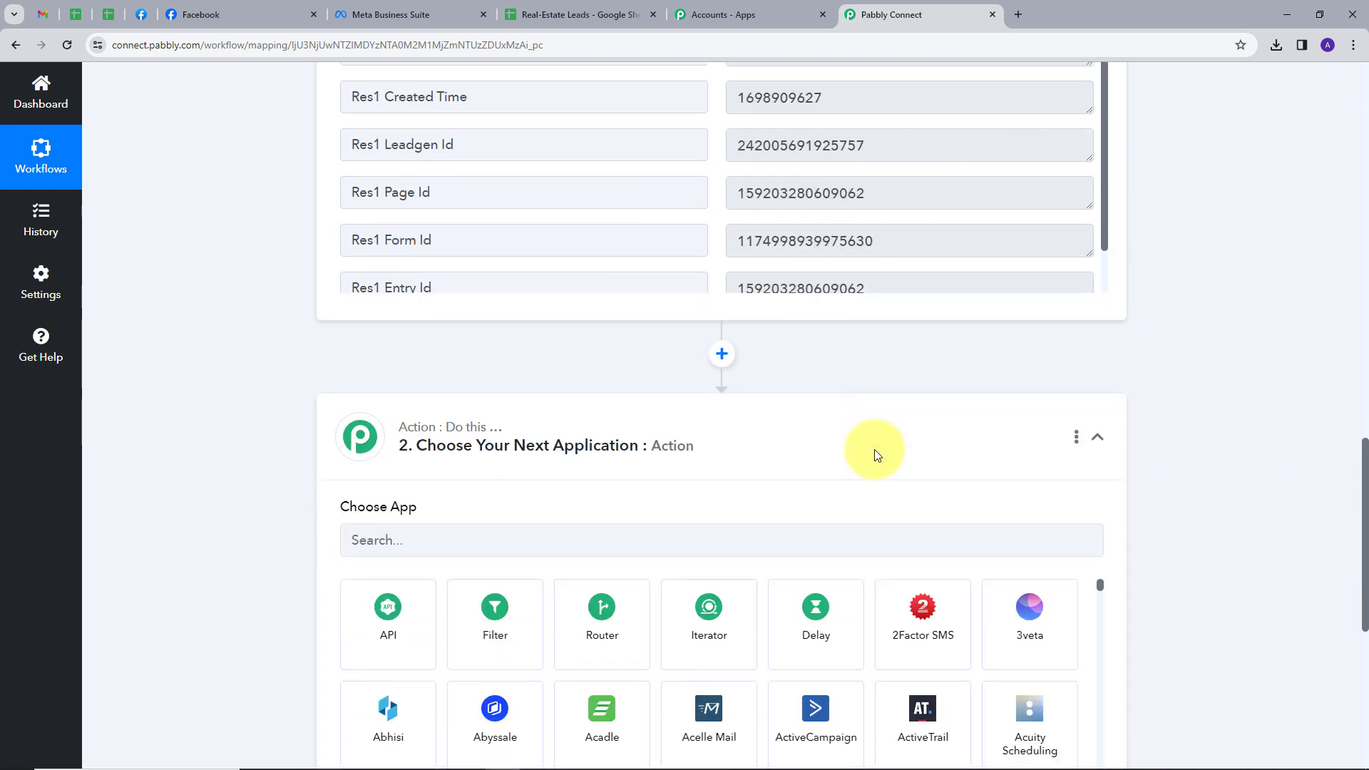
left_click(417, 506)
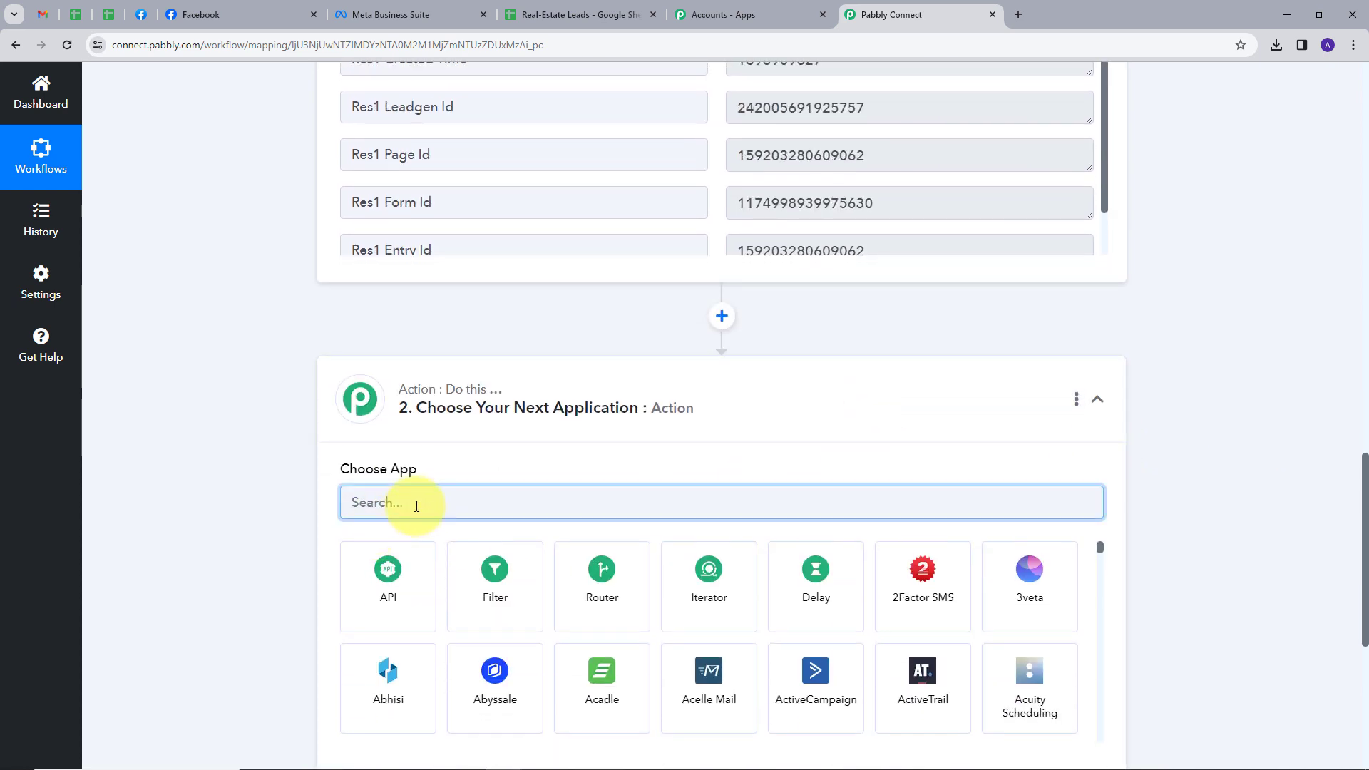
type("Goo")
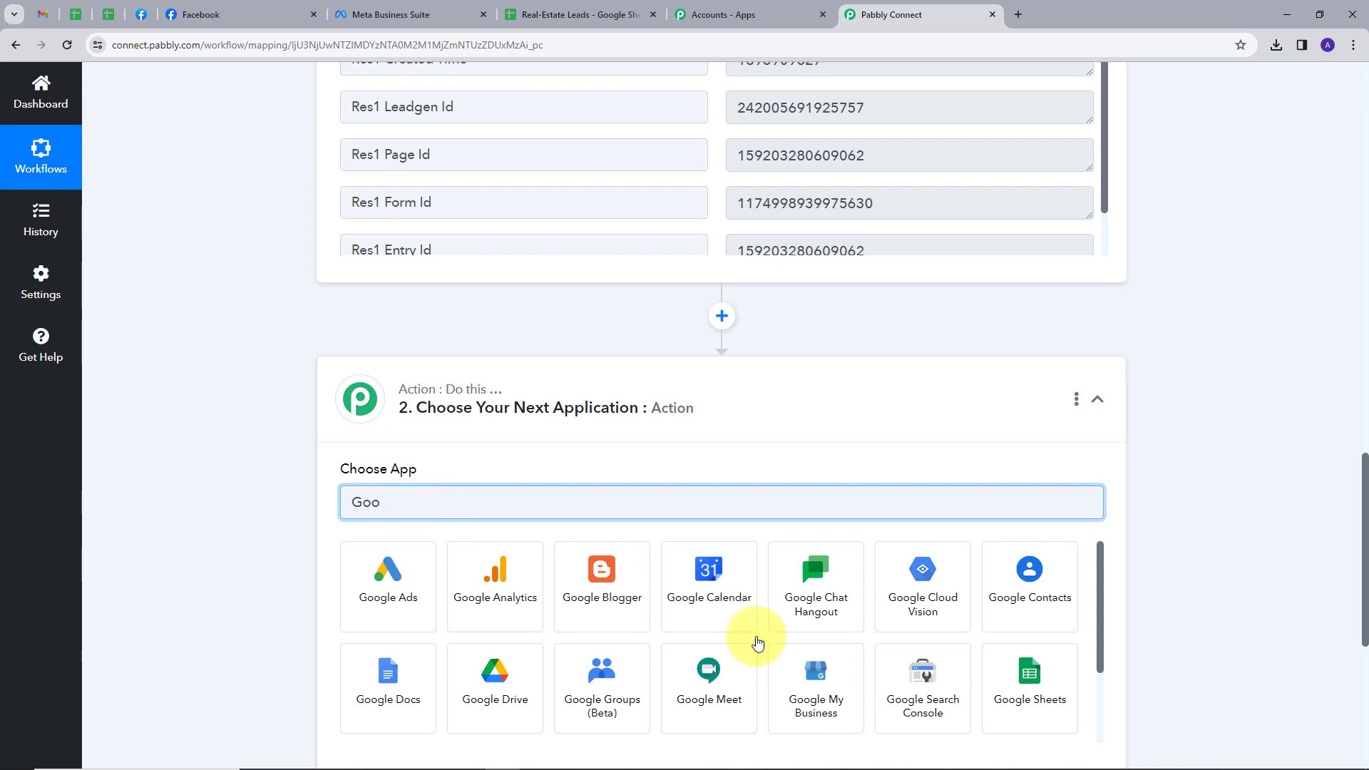
left_click(1029, 701)
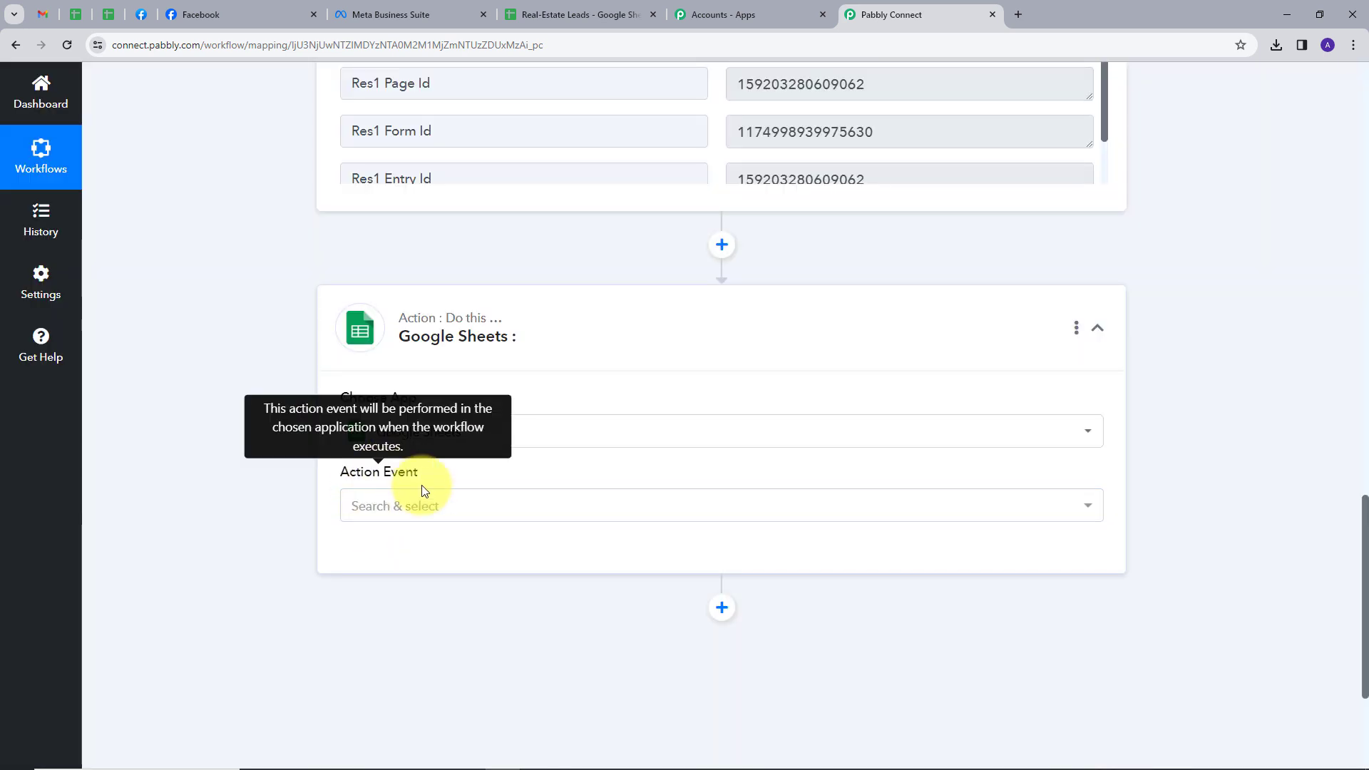
left_click(426, 503)
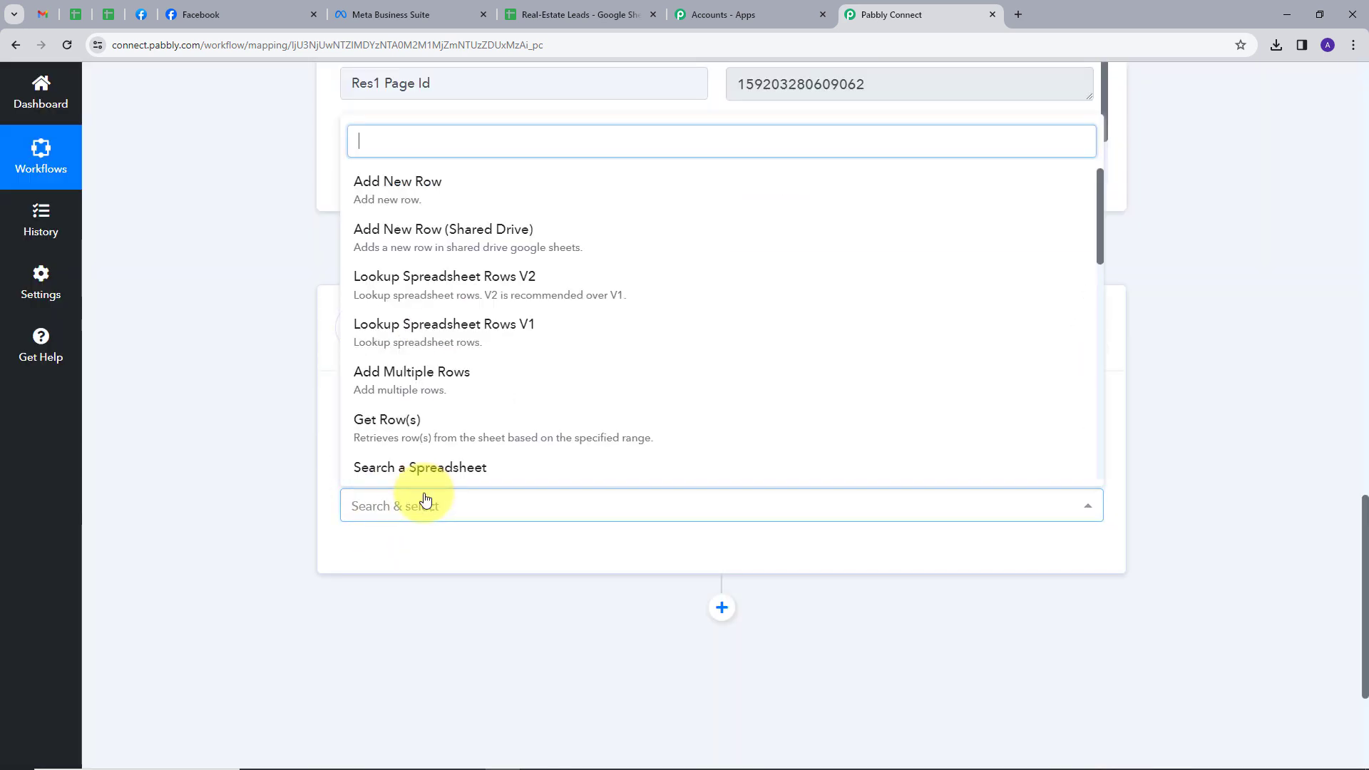
left_click(384, 189)
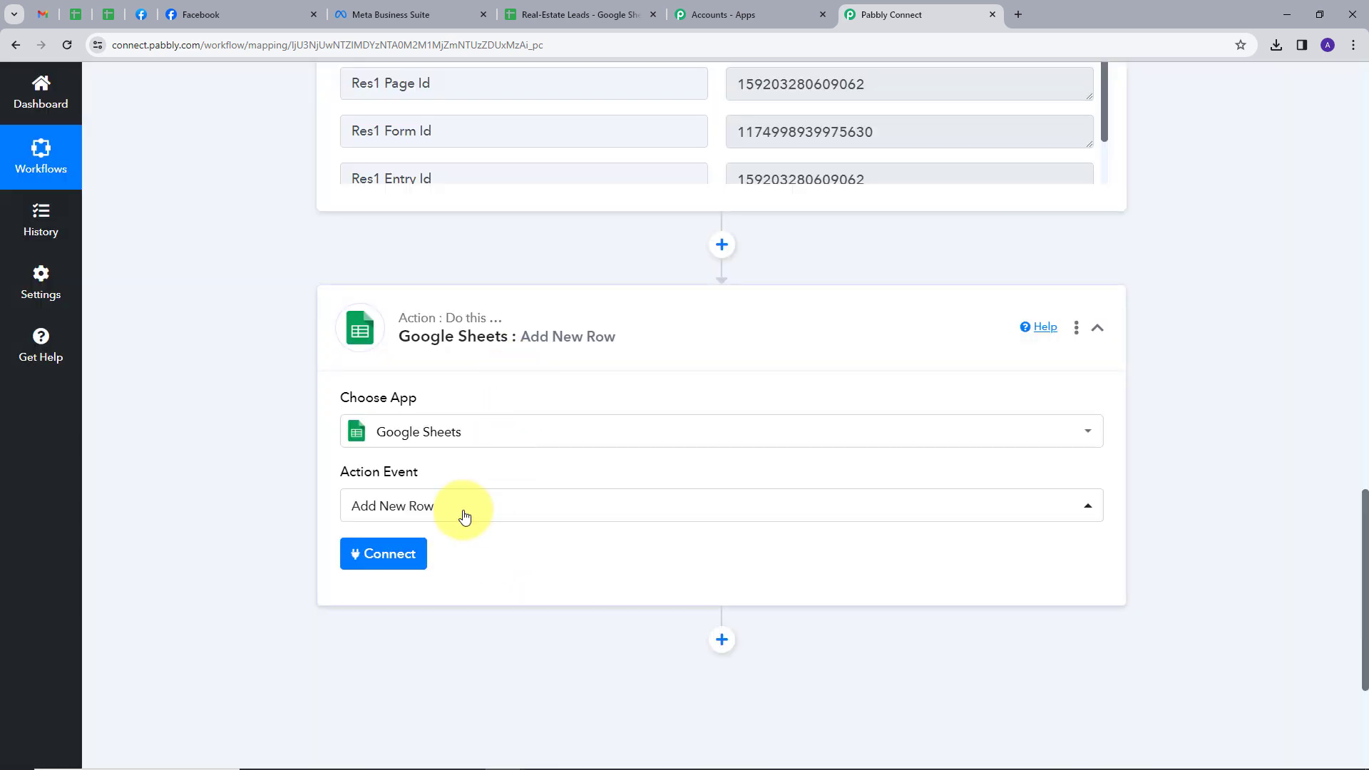
Step: Add a new Google Sheets connection through Sign in with Google and allow spreadsheet access
left_click(381, 559)
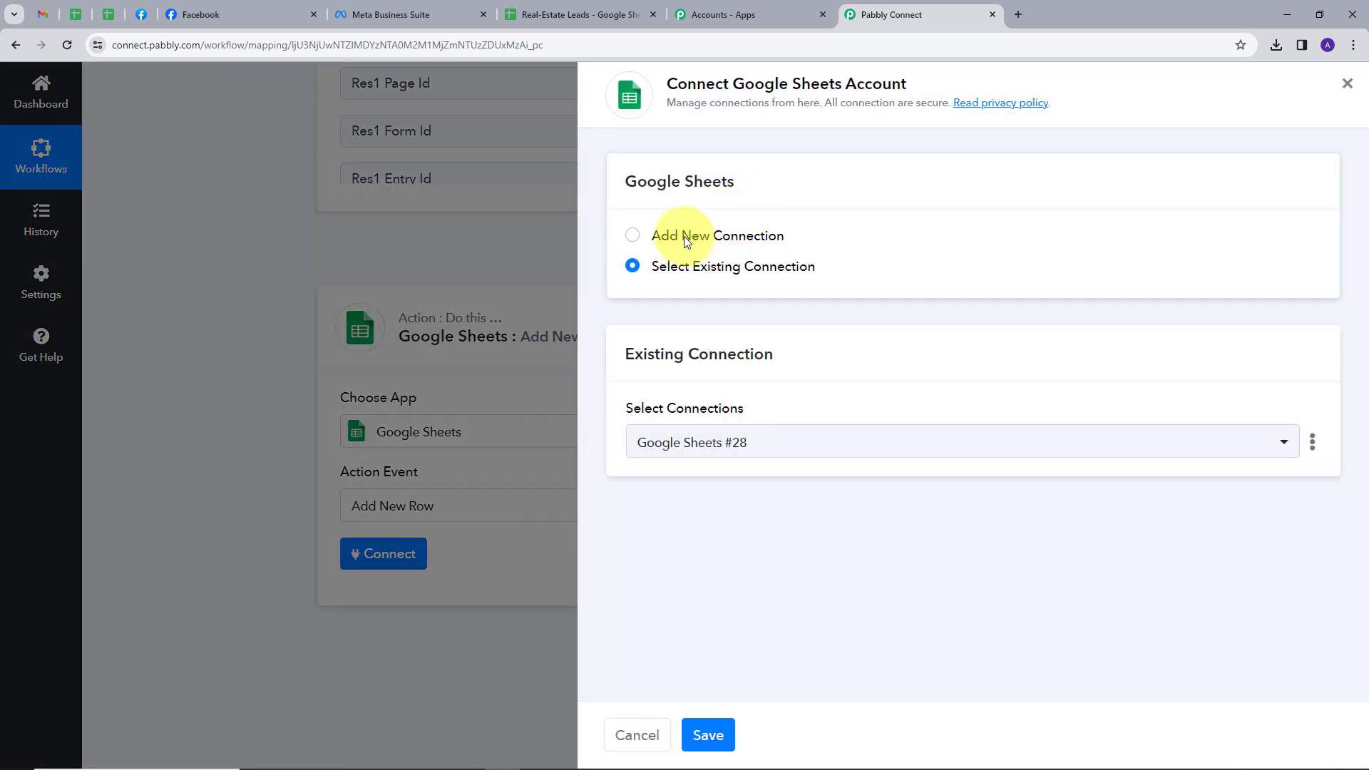
left_click(709, 237)
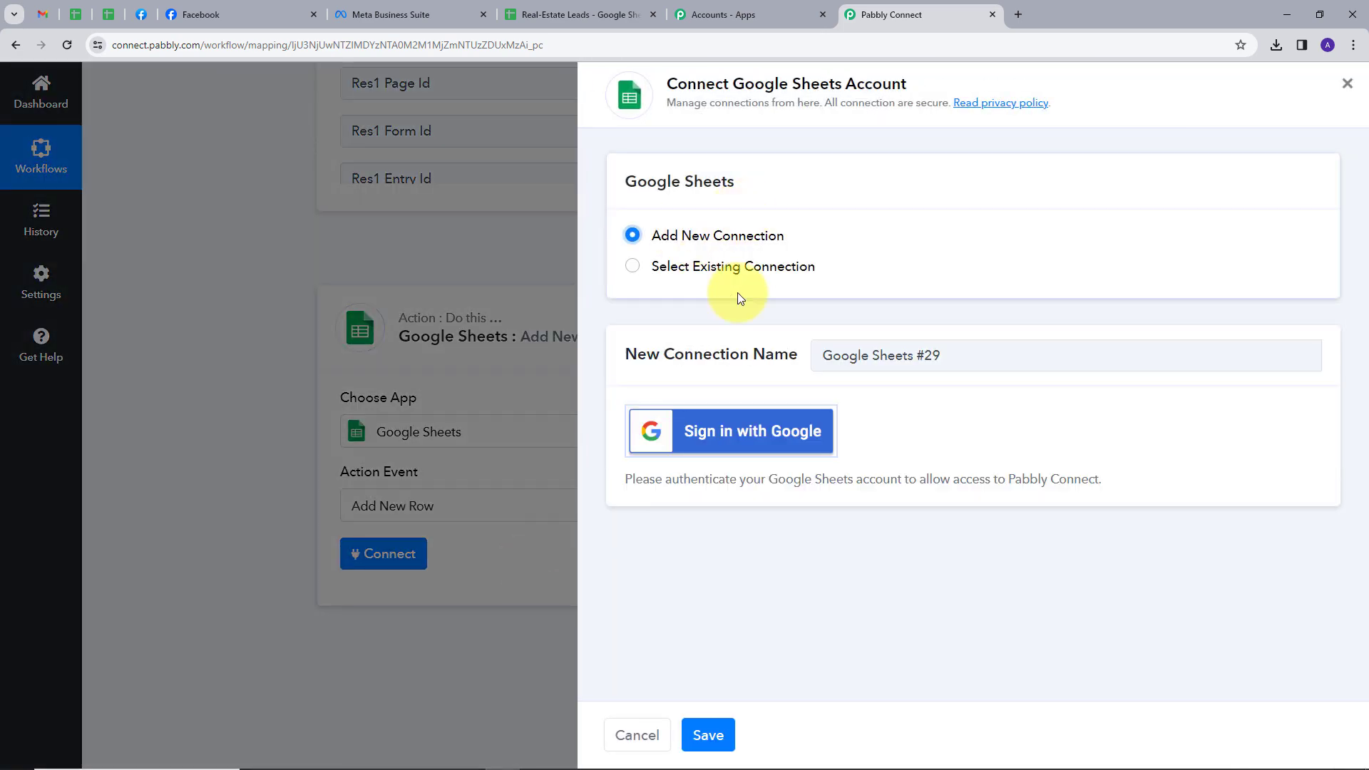
left_click(727, 438)
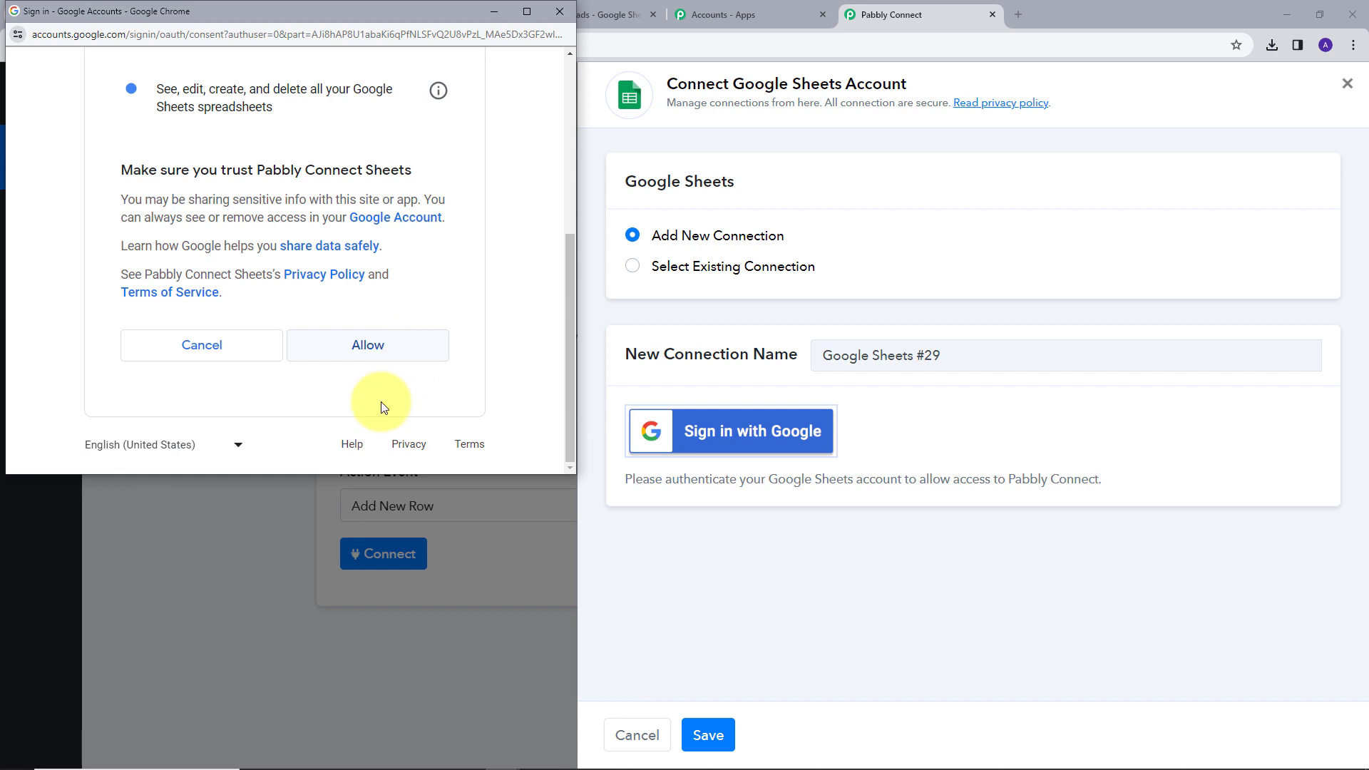
left_click(376, 348)
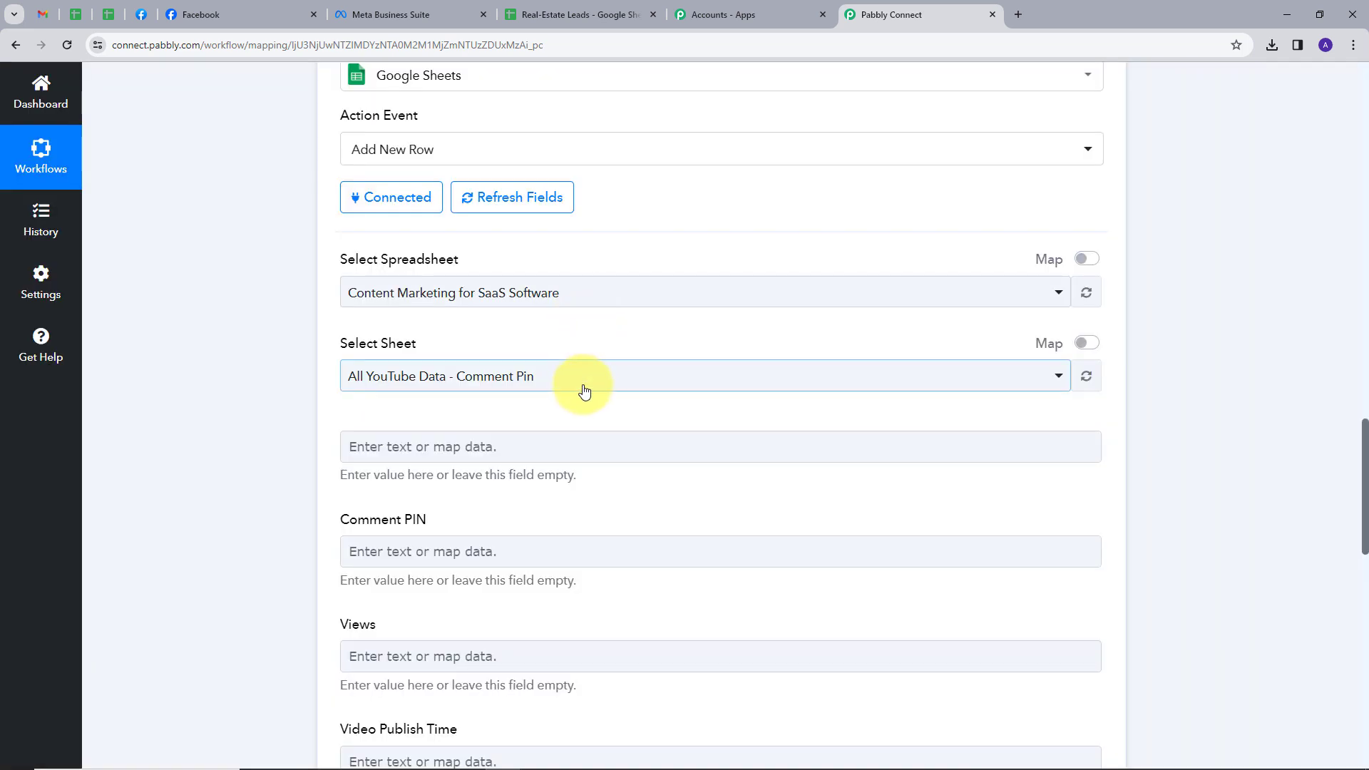
Step: Review the Real-Estate Leads column headers, then target its Sheet1 in the Google Sheets action
left_click(556, 10)
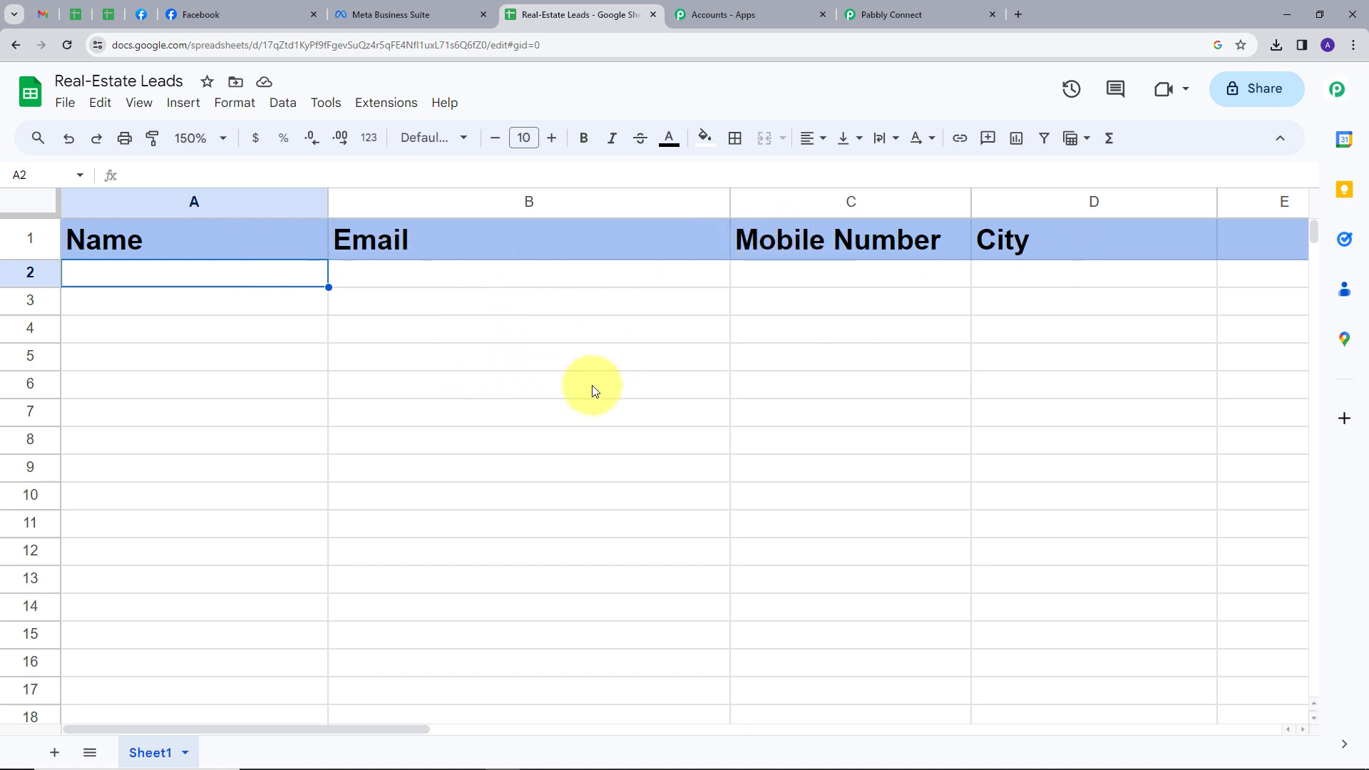
left_click(895, 13)
scroll(862, 382, "down", 3)
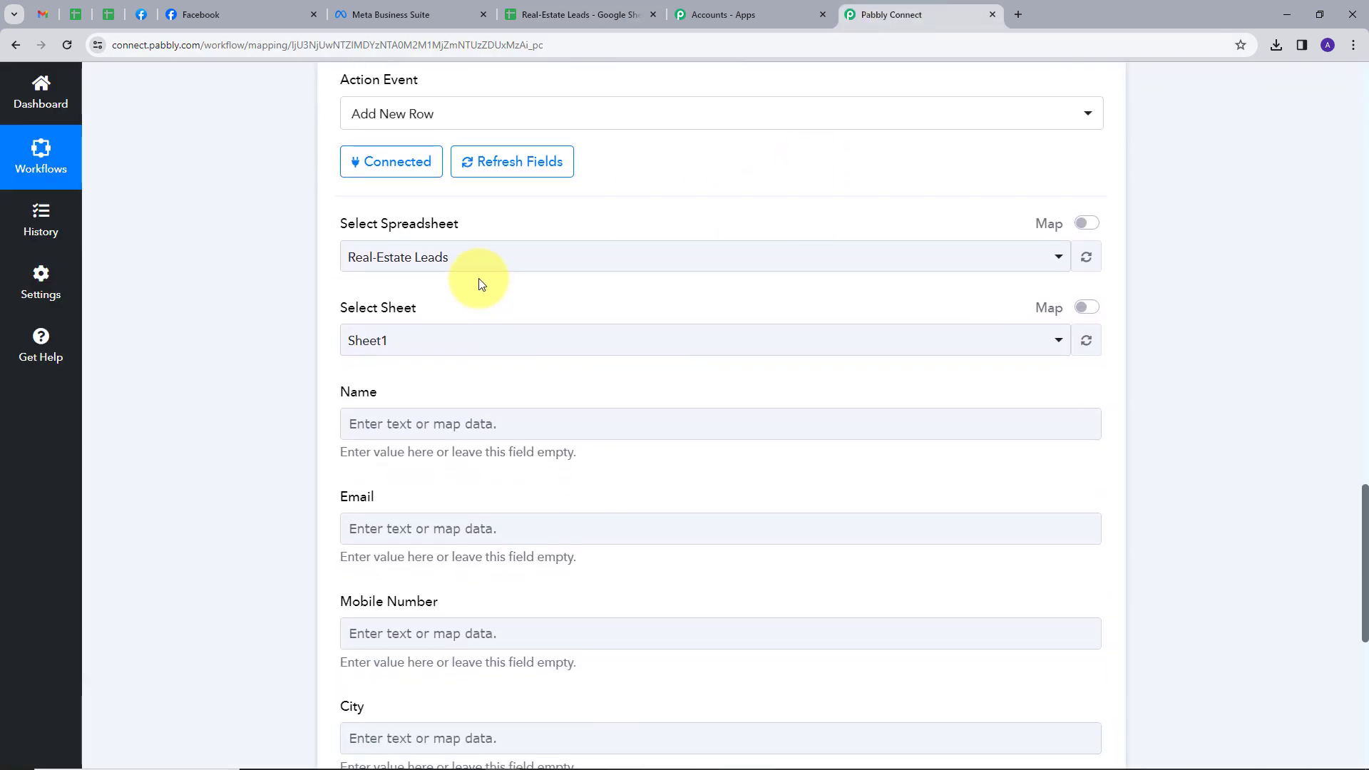
left_click(464, 257)
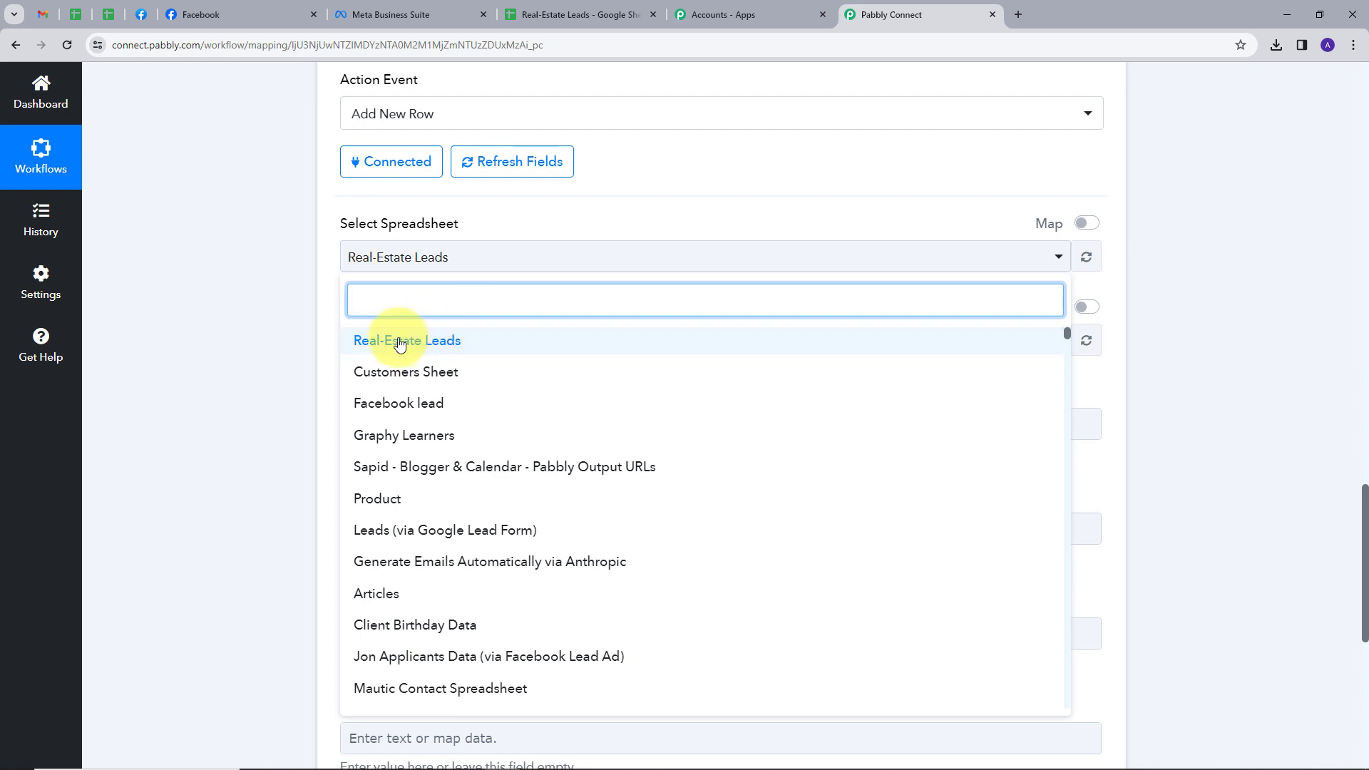
left_click(403, 343)
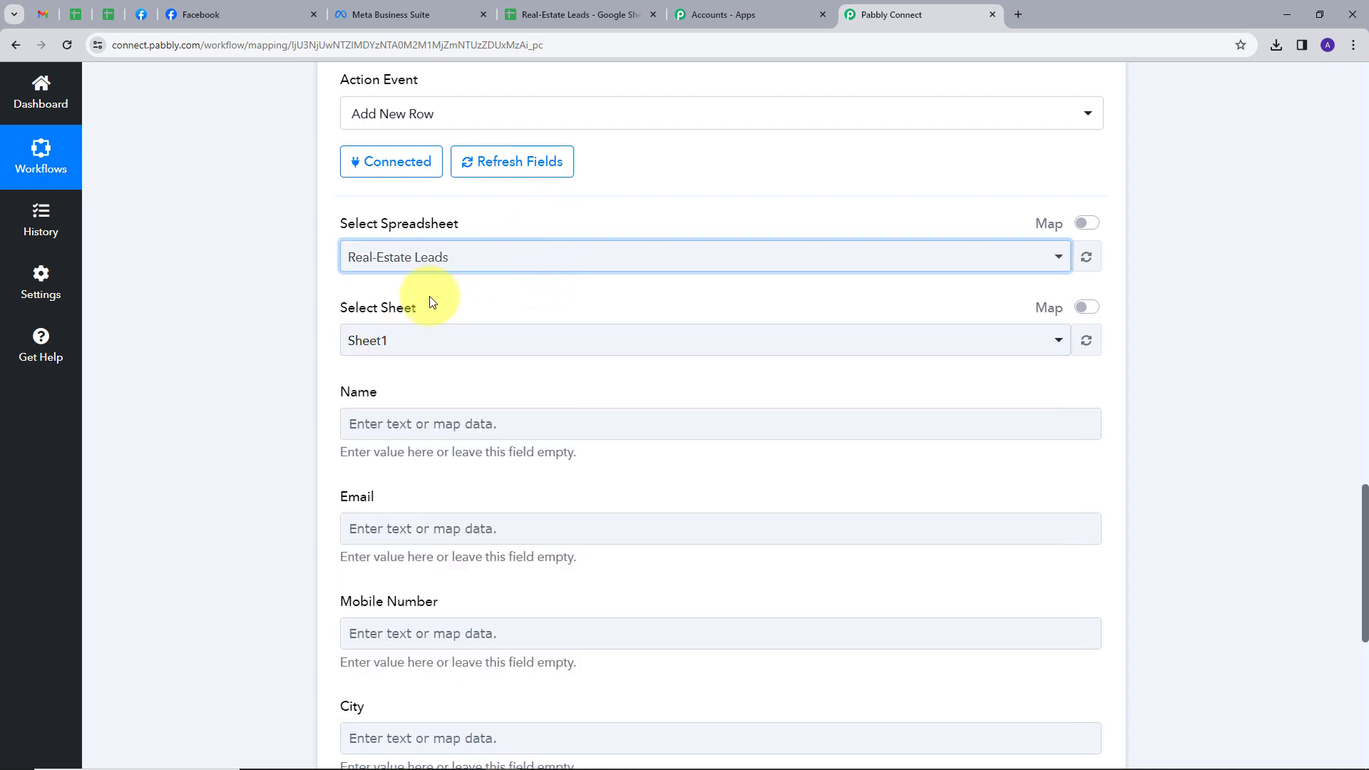
scroll(516, 354, "down", 1)
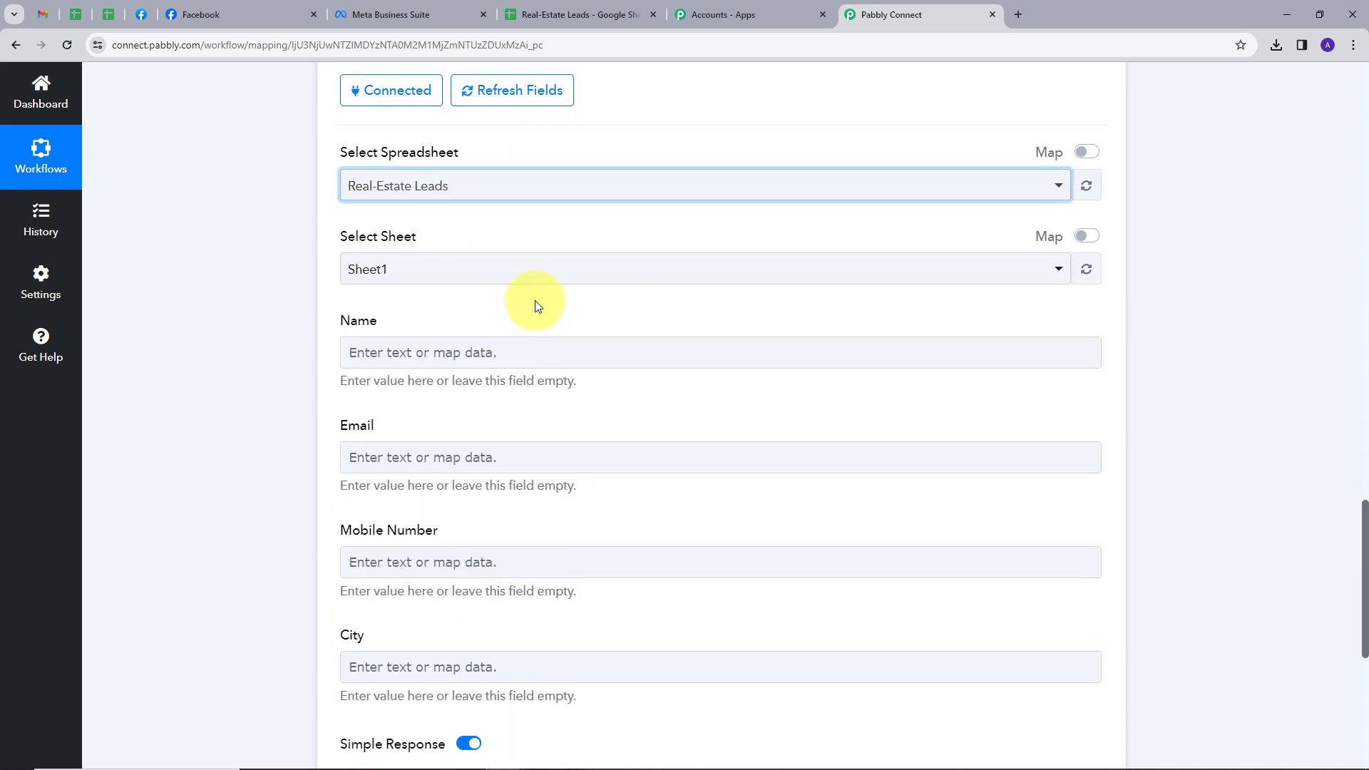
scroll(538, 305, "down", 1)
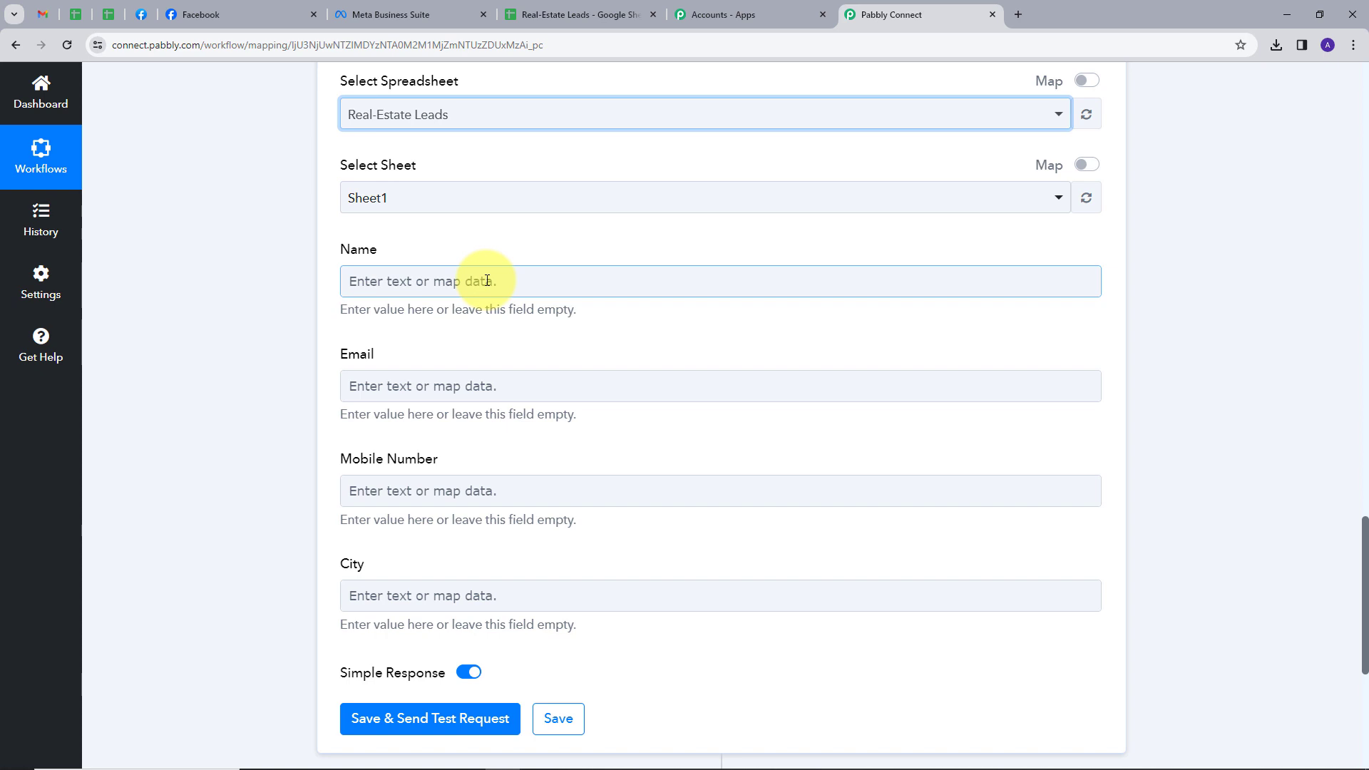
Step: Map the Facebook lead's full name into Name and its email into Email
left_click(531, 279)
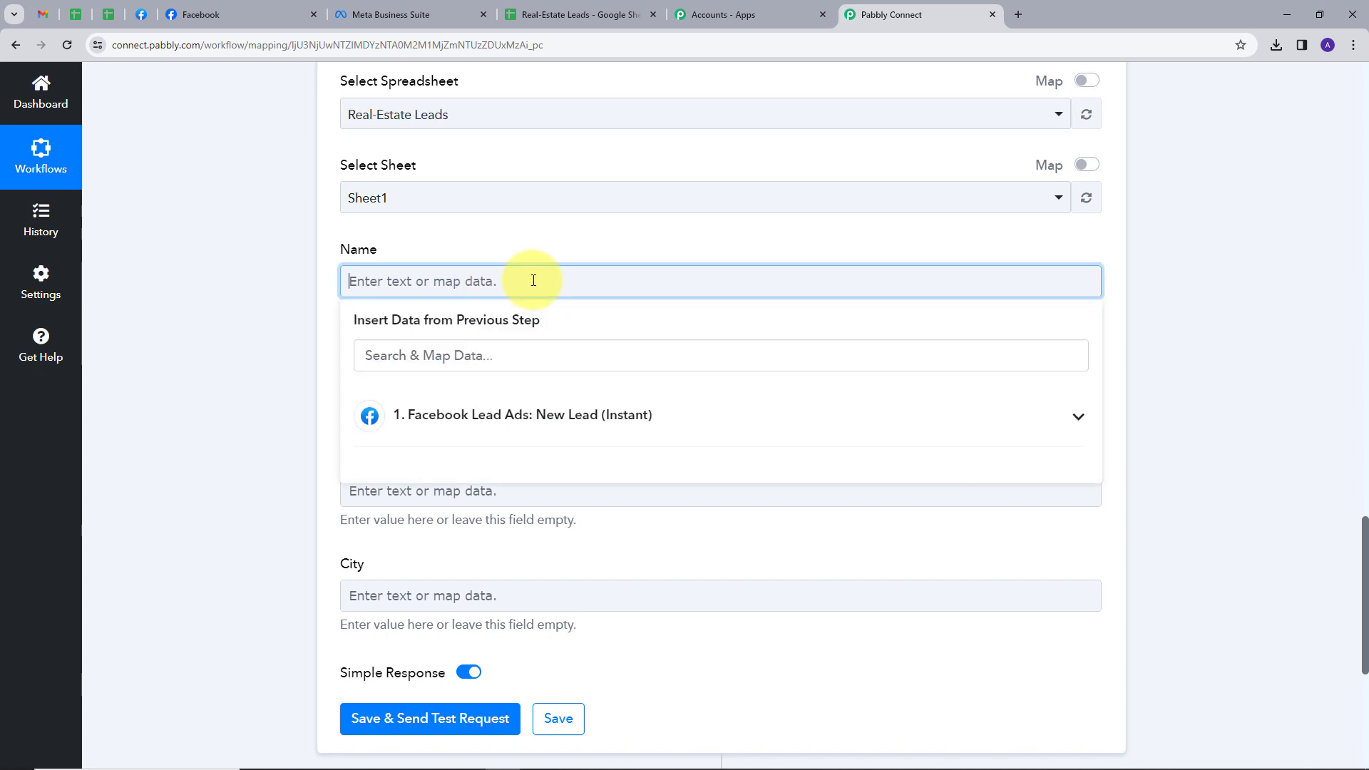
left_click(675, 423)
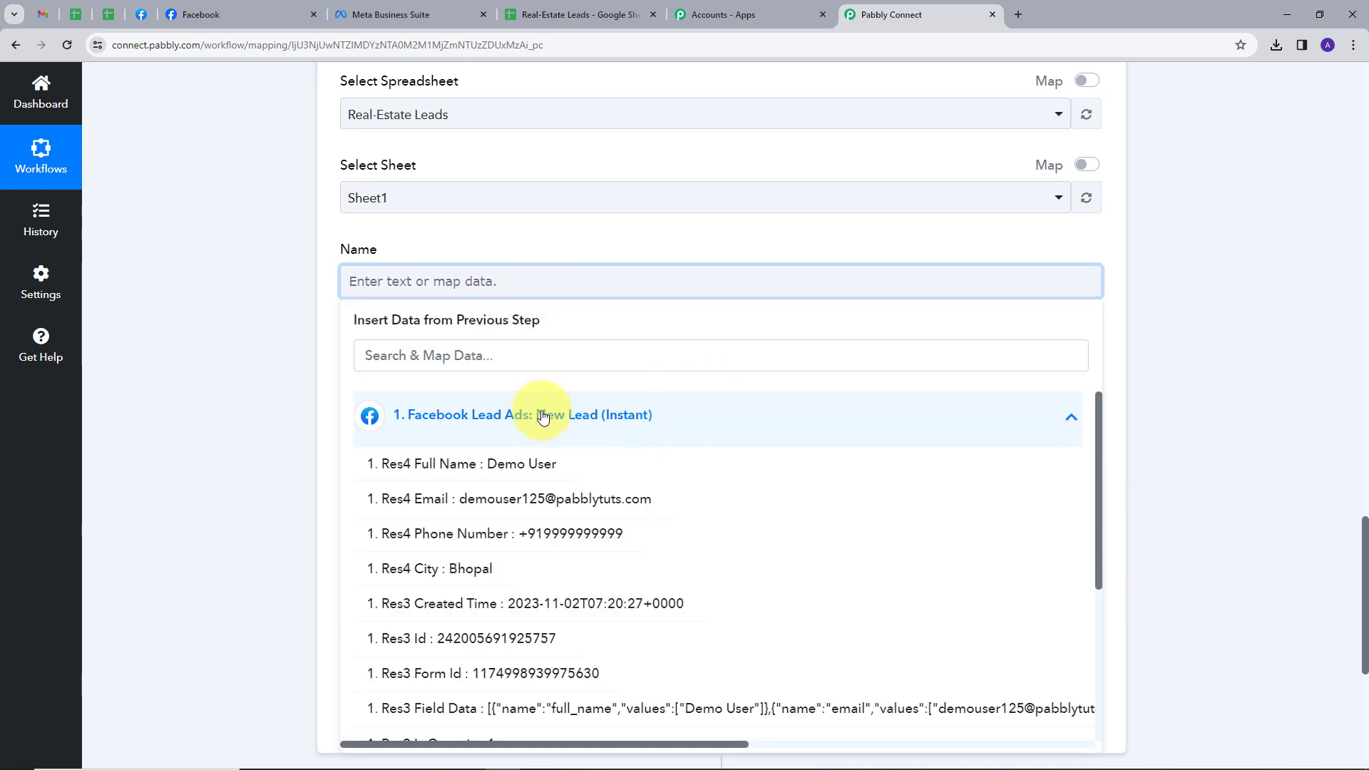
left_click(471, 465)
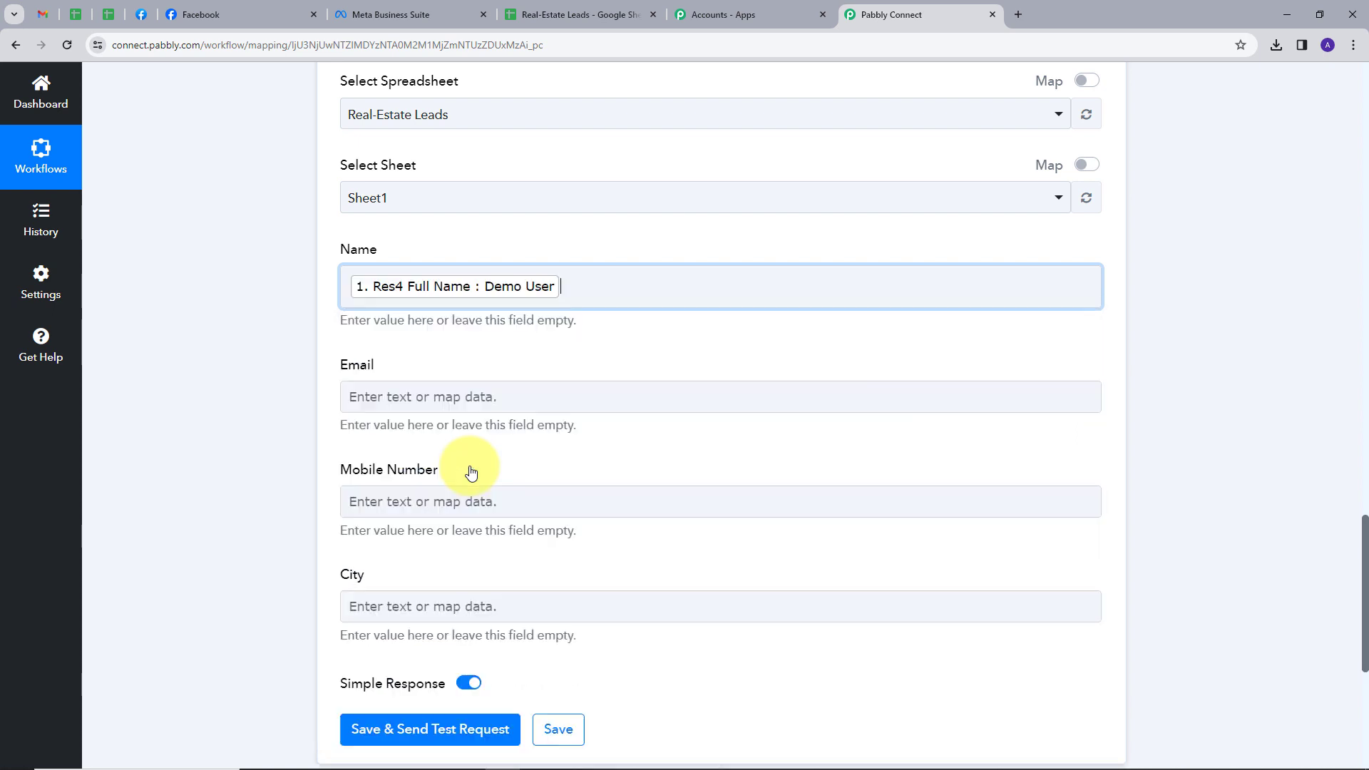
left_click(472, 393)
left_click(535, 530)
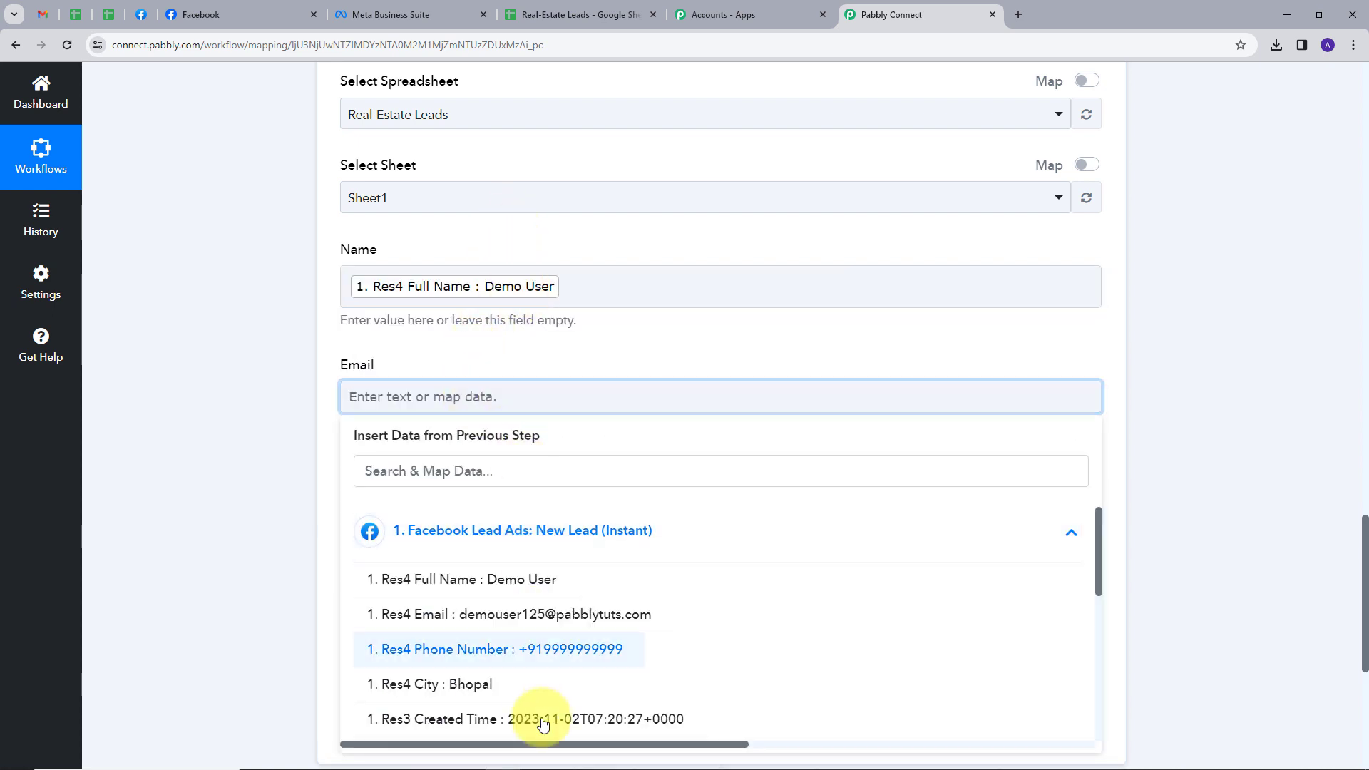
left_click(552, 631)
Step: Map the Facebook lead's phone number into Mobile Number and its city into City
left_click(524, 511)
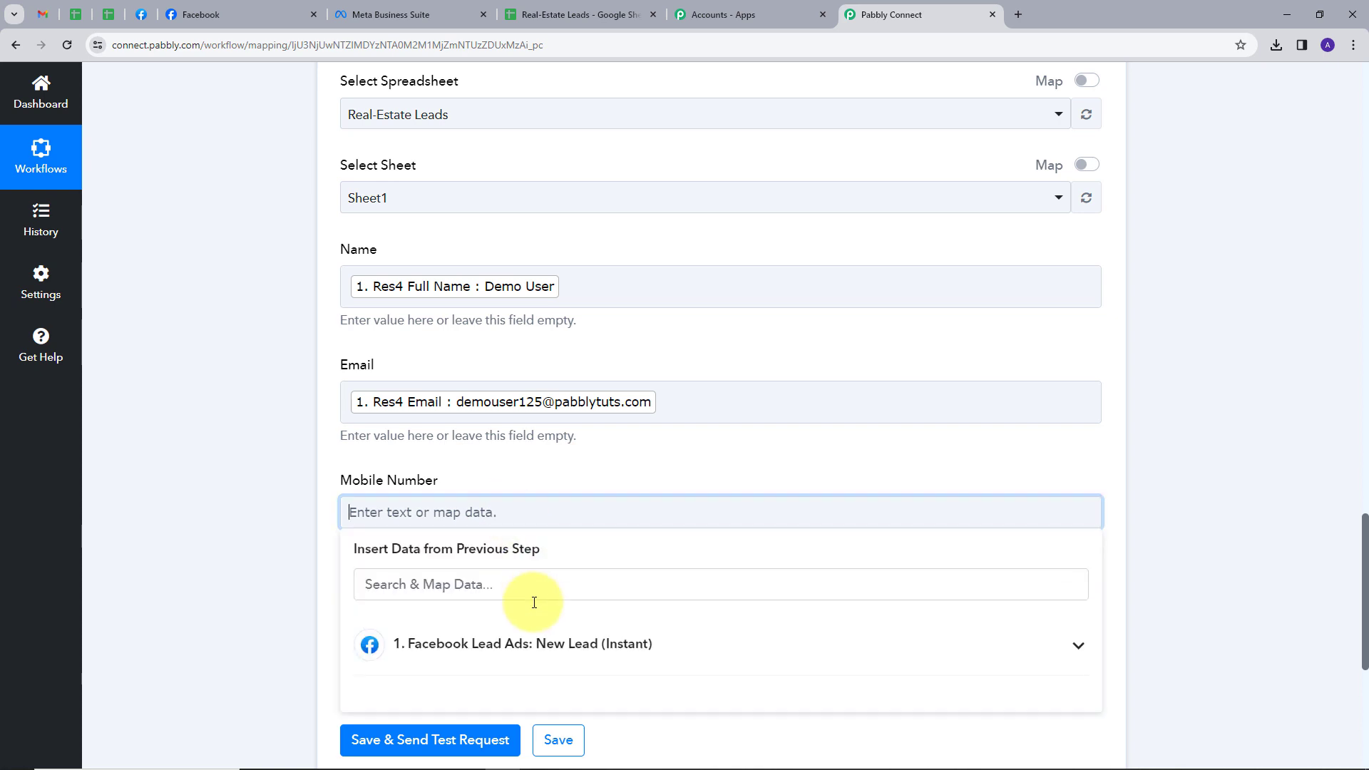
left_click(528, 645)
scroll(571, 642, "down", 3)
left_click(570, 632)
left_click(623, 445)
scroll(542, 513, "down", 1)
left_click(489, 557)
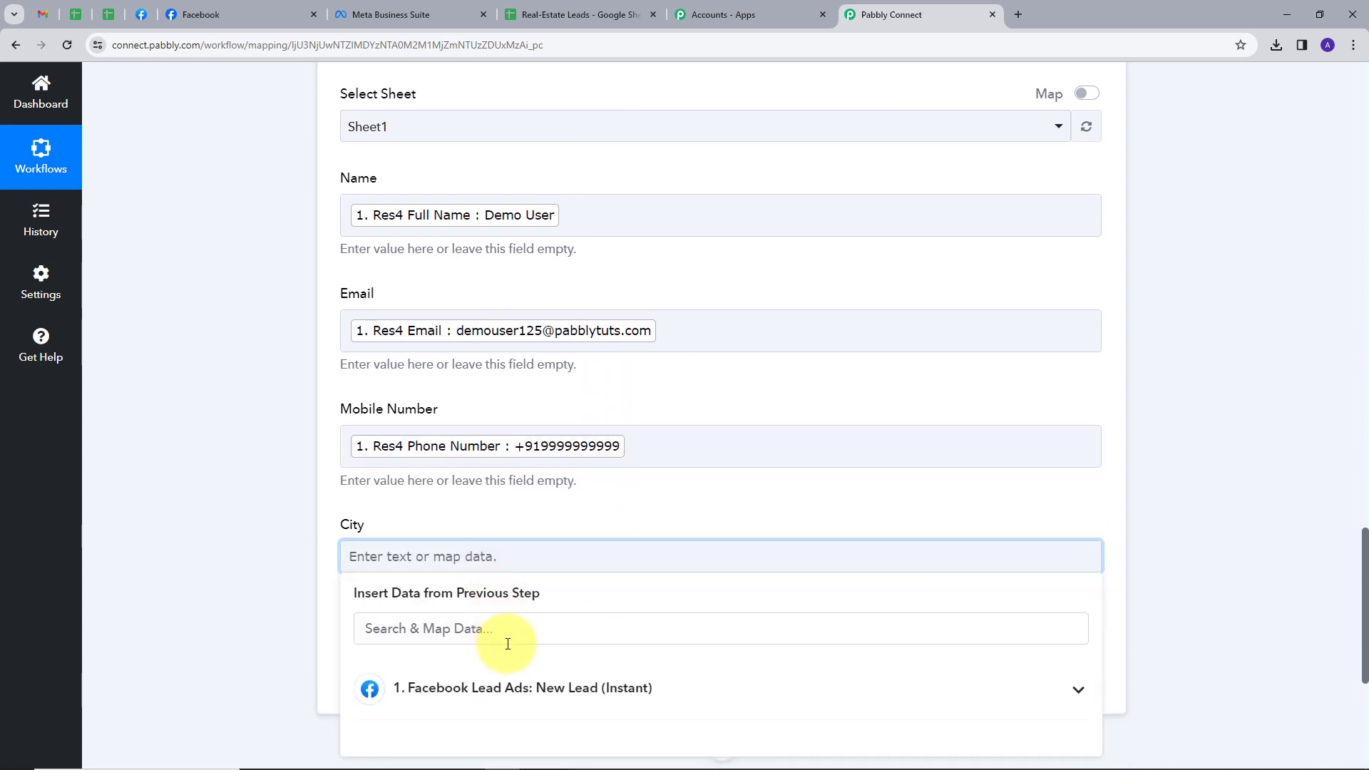
scroll(503, 645, "down", 2)
left_click(597, 541)
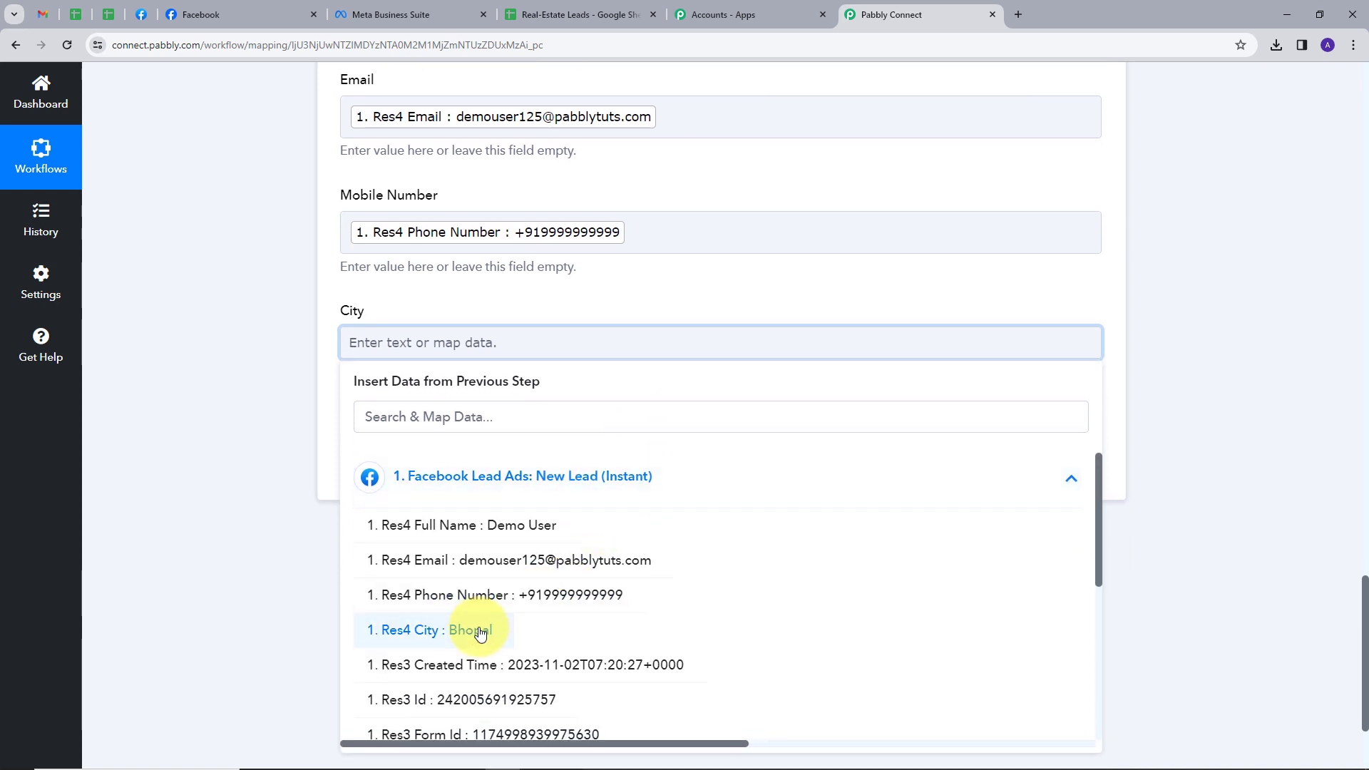
left_click(472, 629)
scroll(660, 349, "up", 2)
scroll(640, 239, "up", 2)
scroll(641, 288, "down", 3)
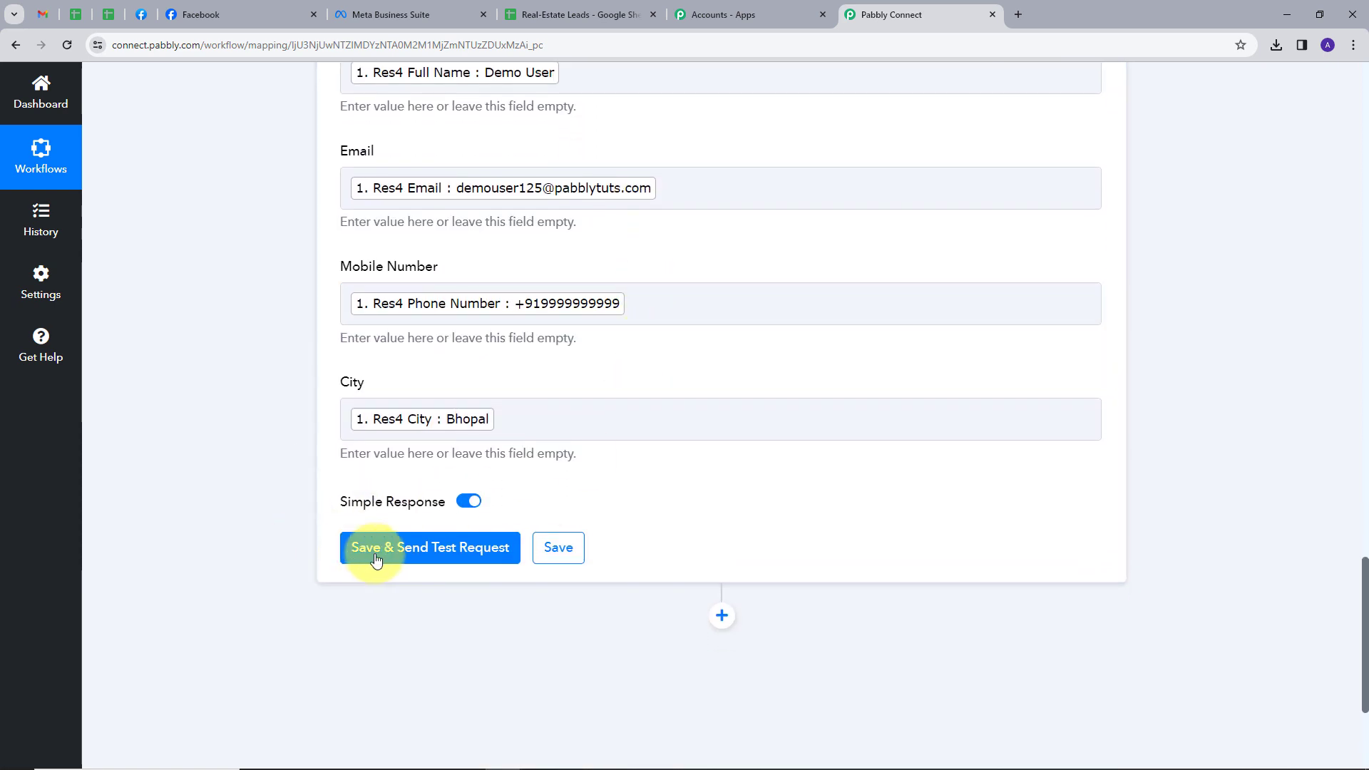
Step: Save and send a test request, confirming the lead appears as row 2 in Real-Estate Leads
left_click(428, 549)
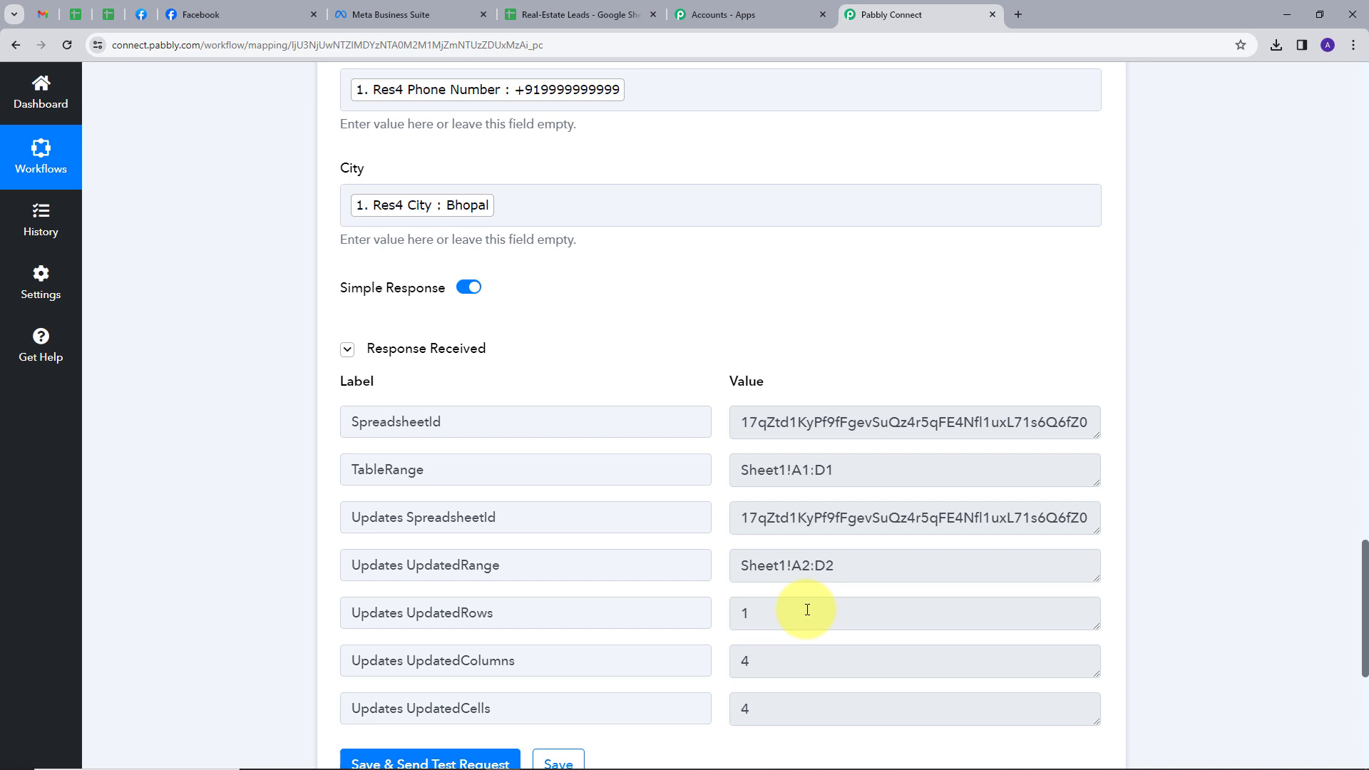
key("ctrl+shift+Tab")
key("ctrl+shift+Tab")
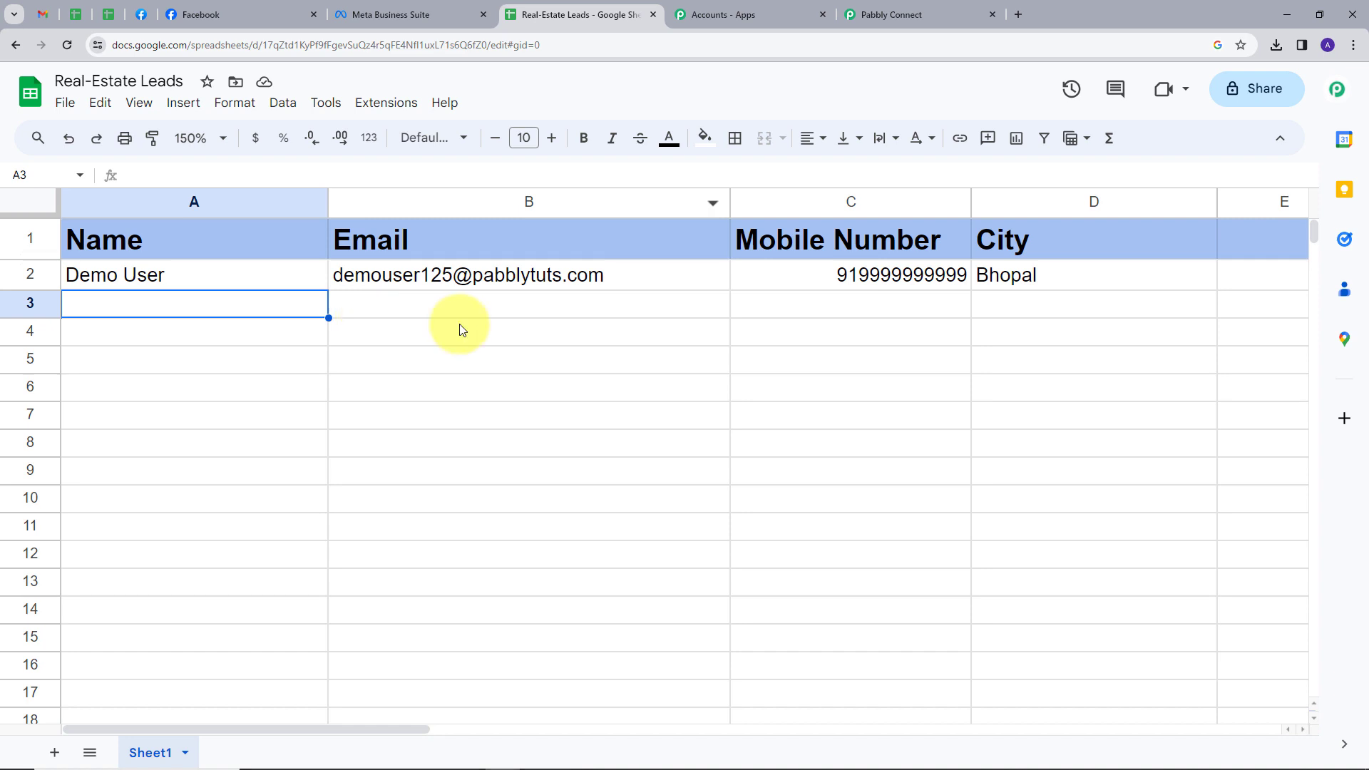
left_click(908, 17)
scroll(724, 214, "down", 1)
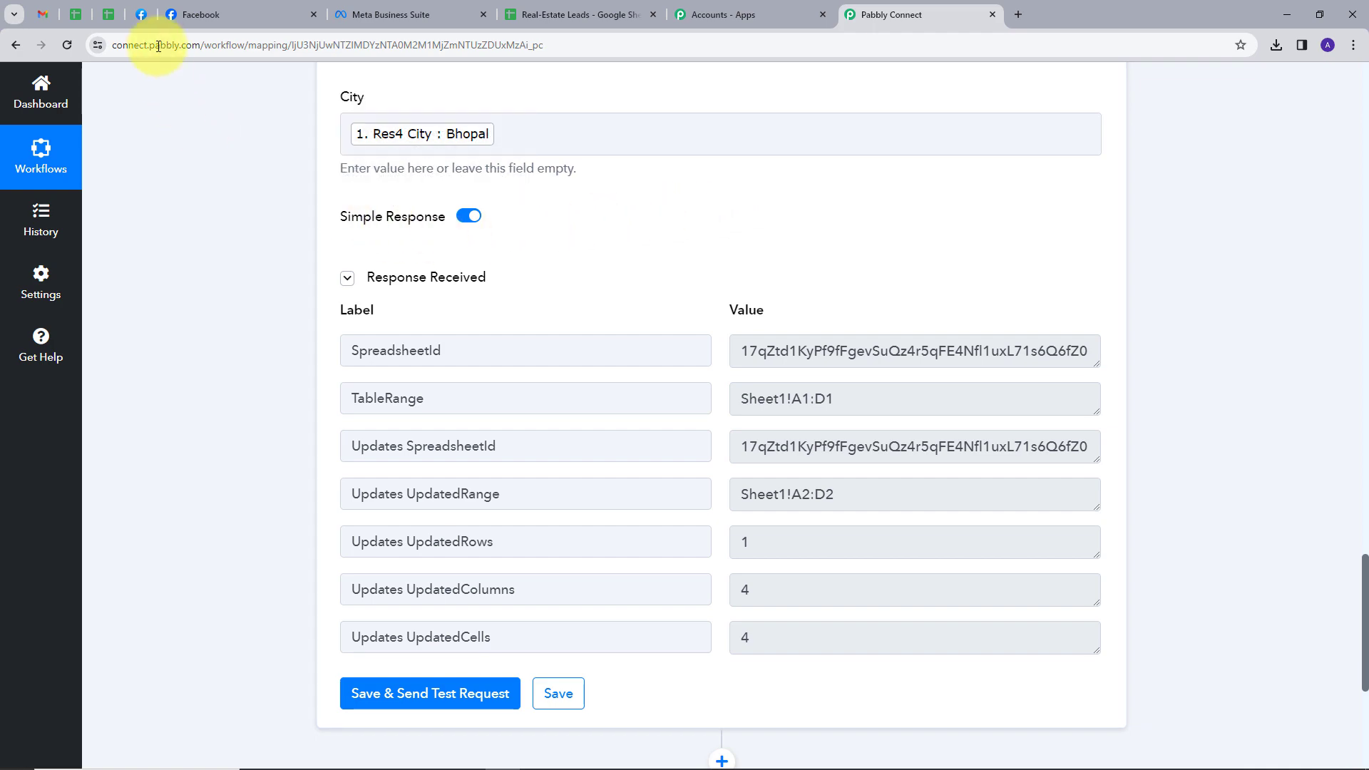
Step: Close the confirmation dialog in the Lead Ads Testing Tool and delete the earlier test lead
left_click(140, 15)
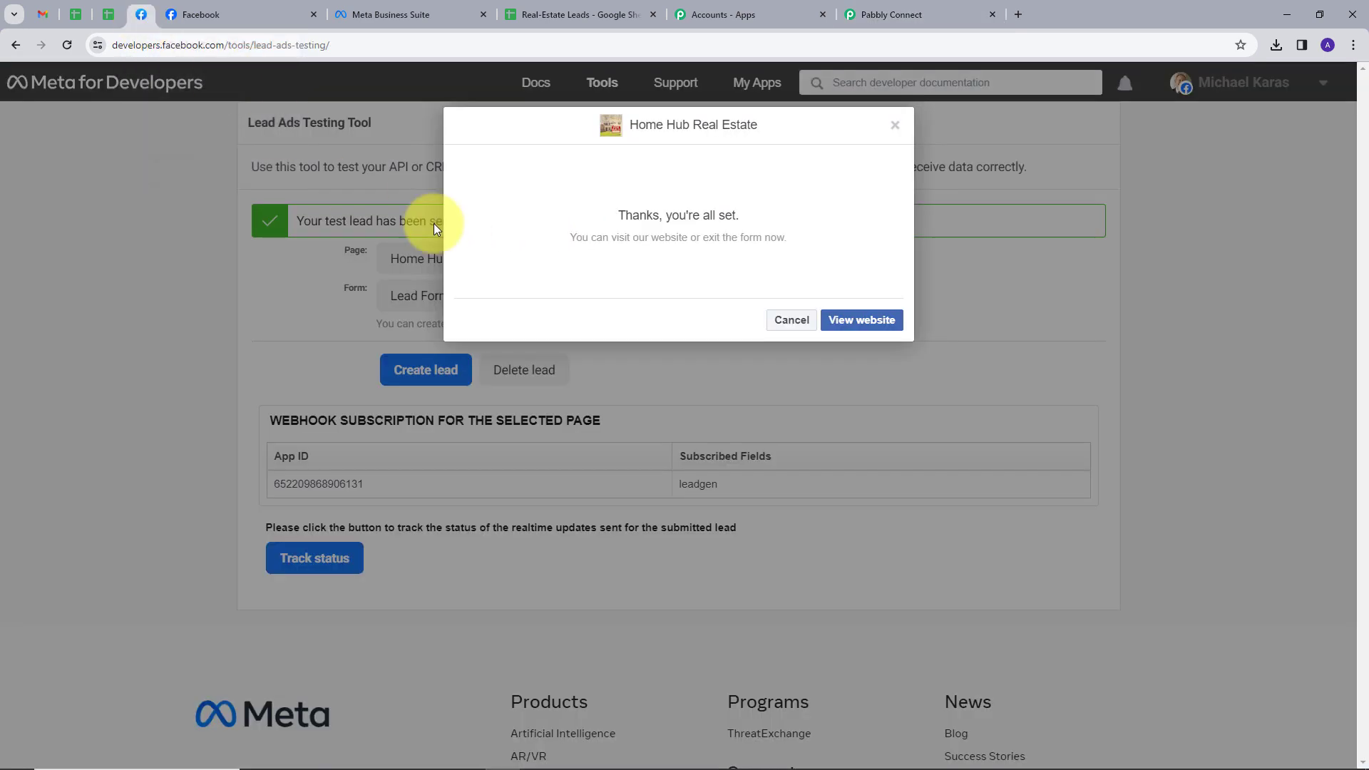
left_click(895, 130)
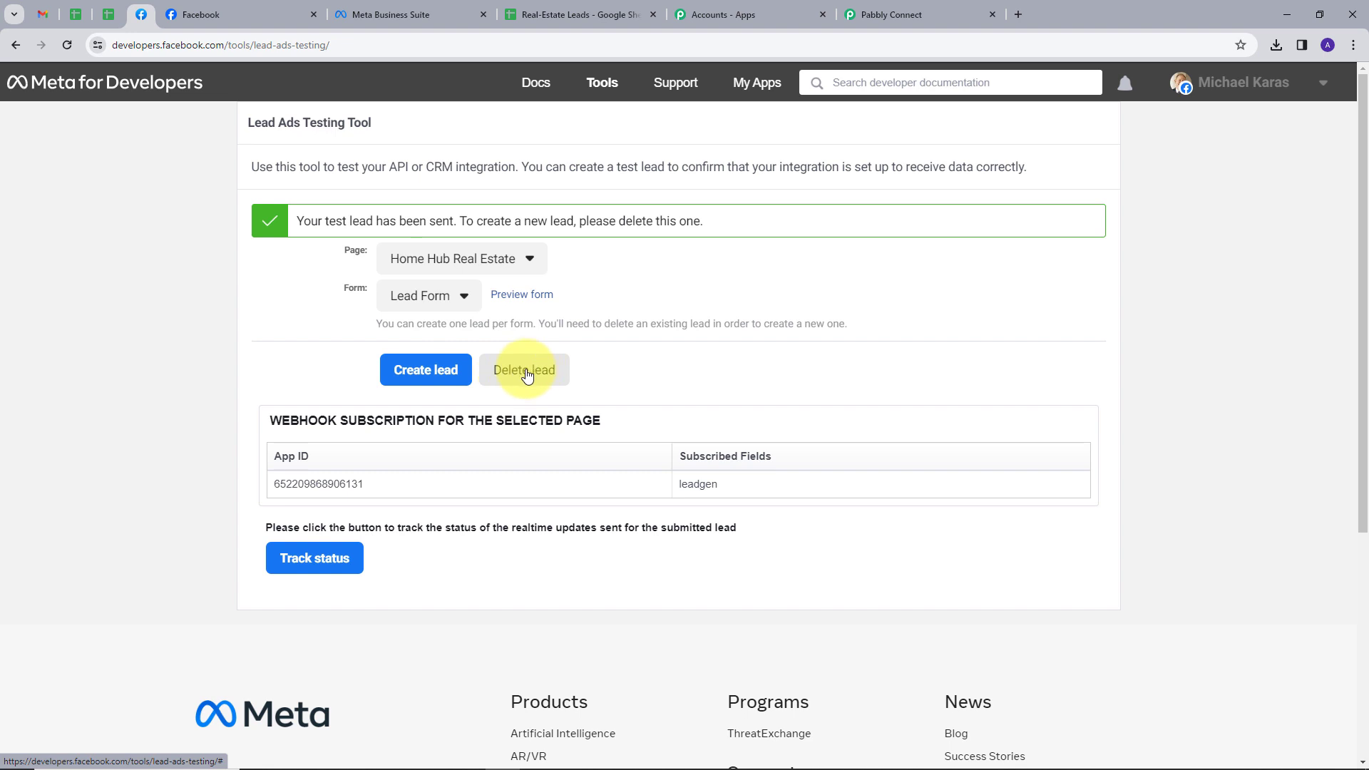
left_click(526, 372)
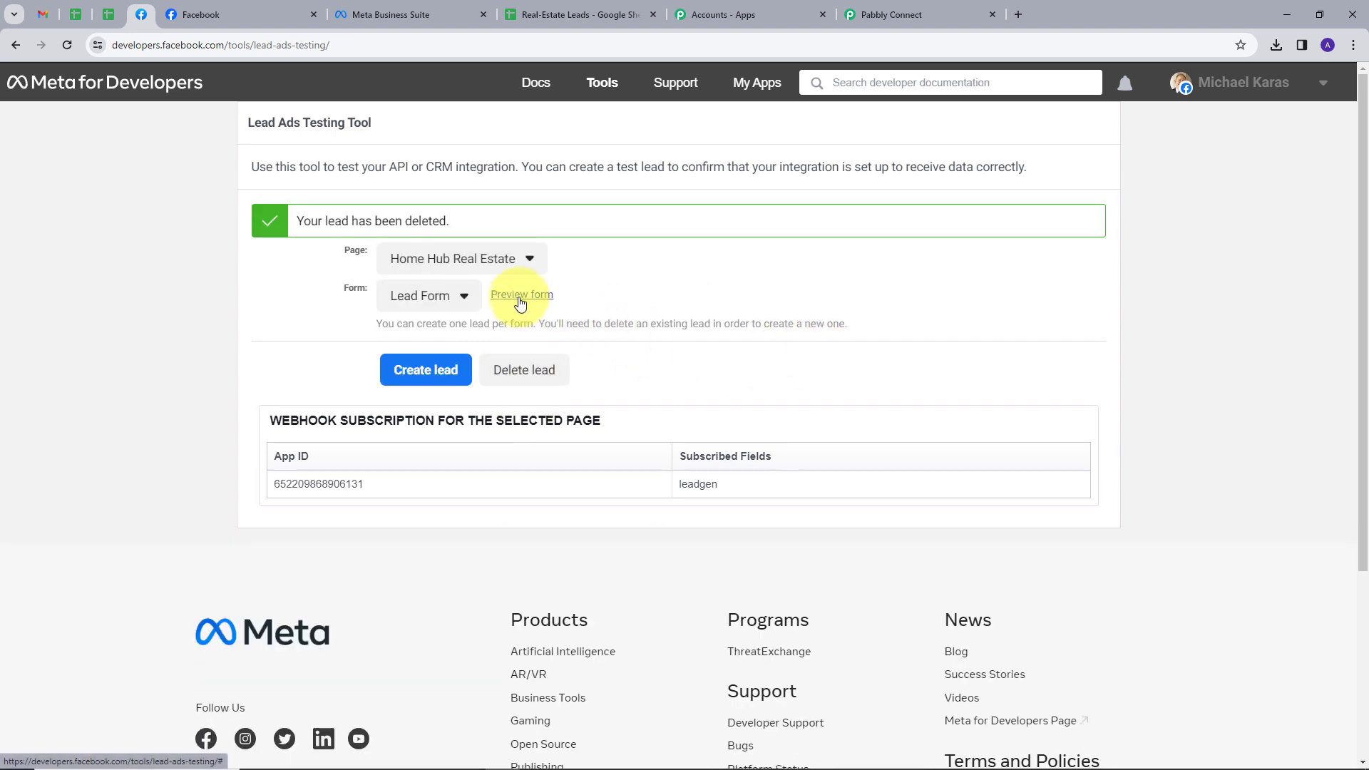
Step: Submit a new test lead with a full name, e-mail, phone number and city Mumbai
left_click(520, 297)
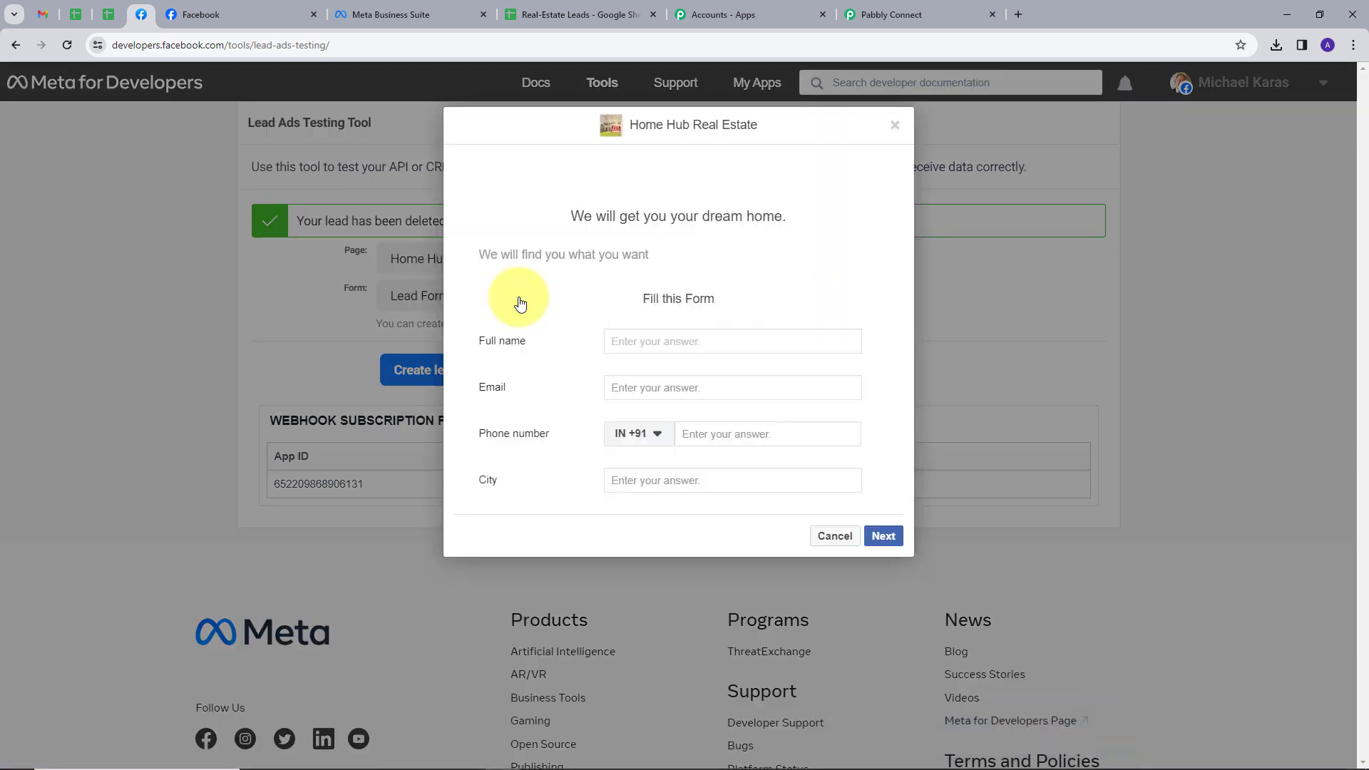
type("D")
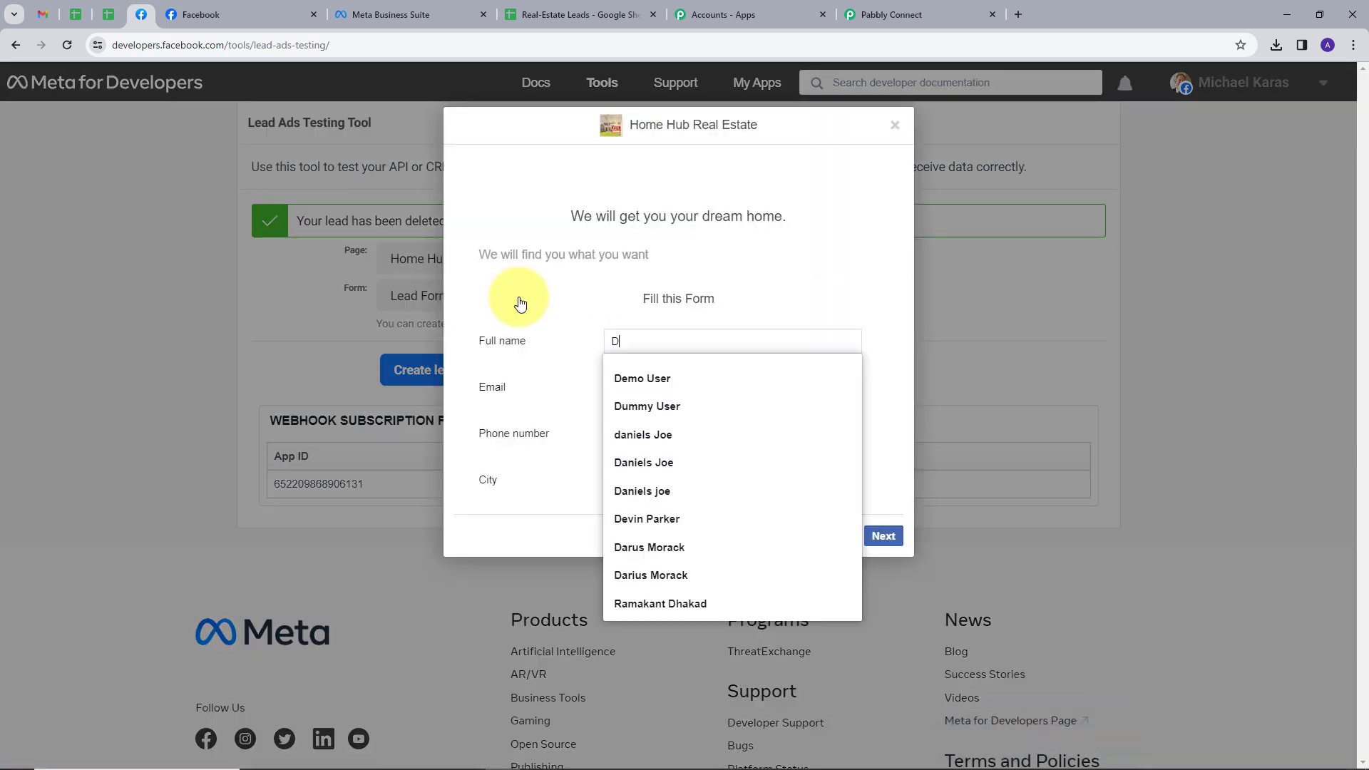
type("ummy User")
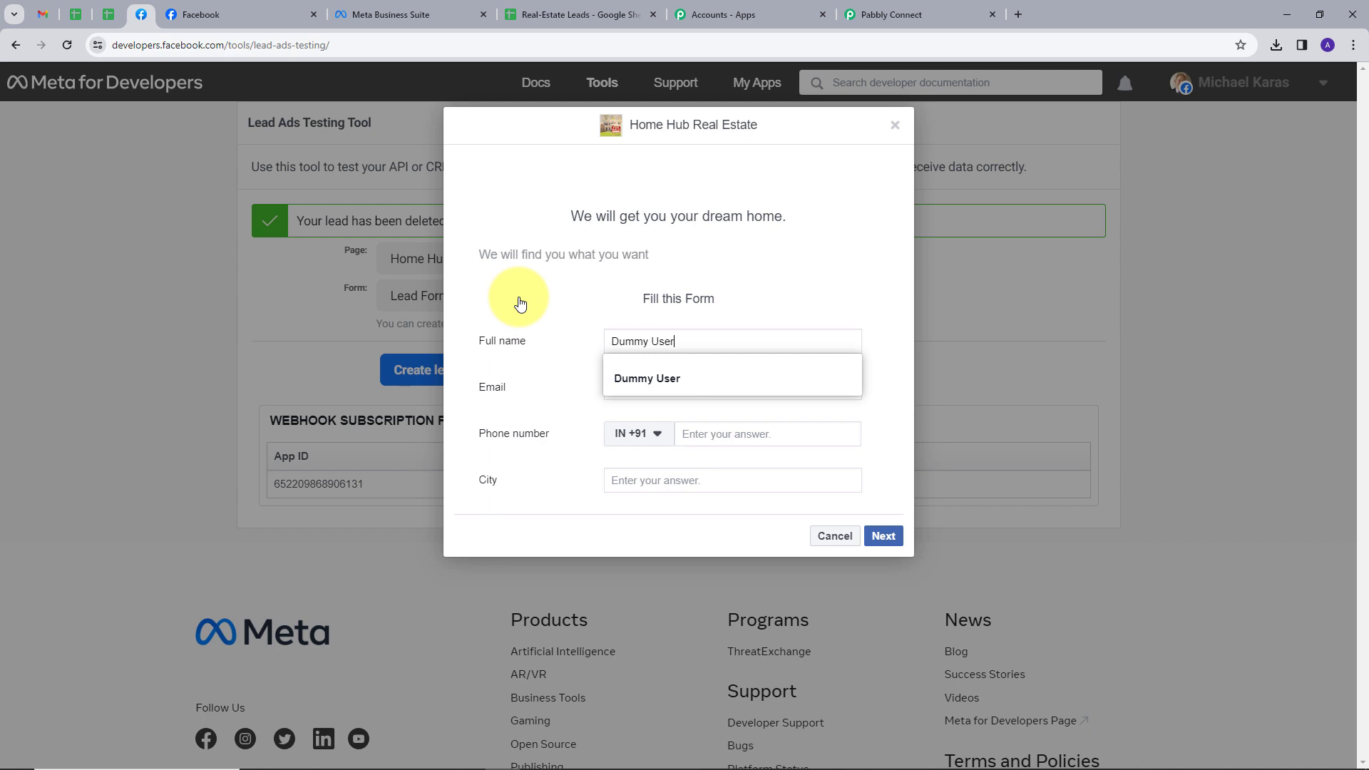
key("Tab")
key("Tab")
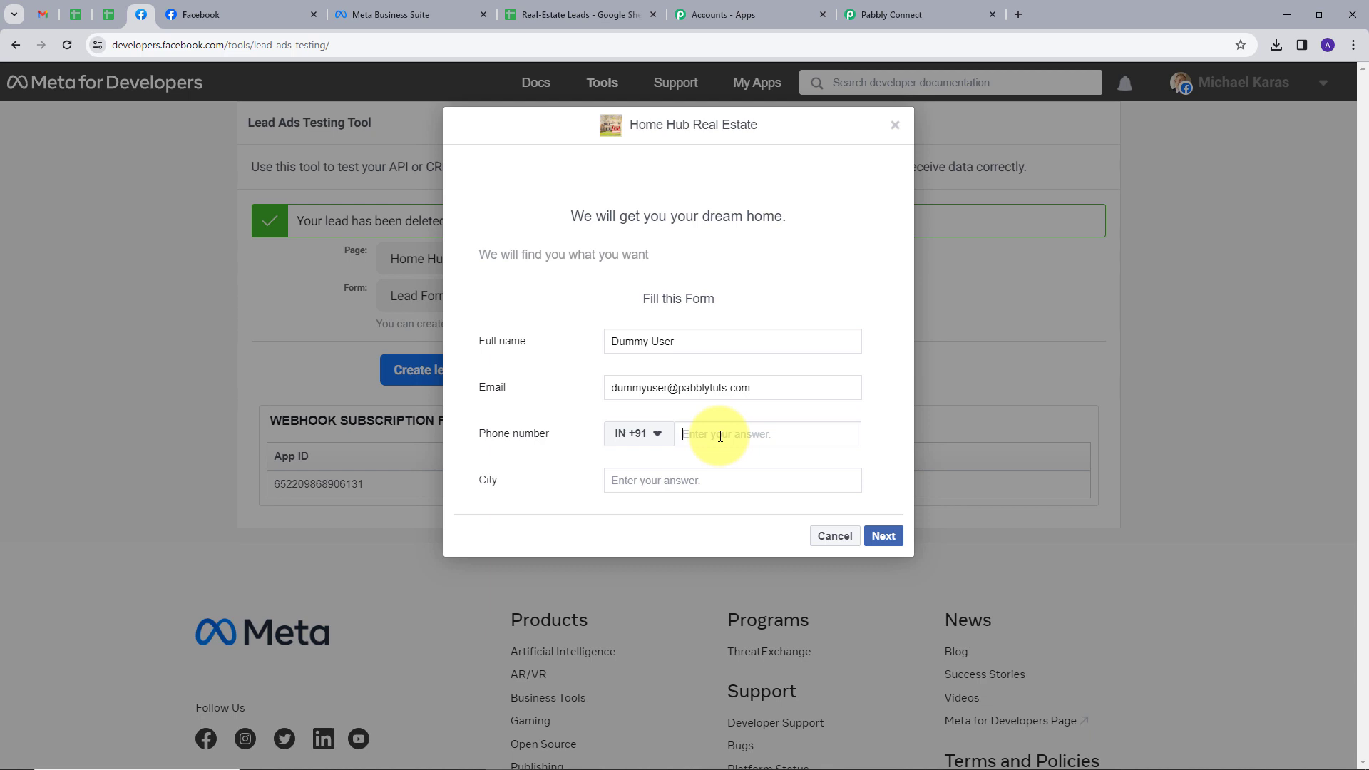
type("88888888888")
left_click(720, 482)
type("mumba")
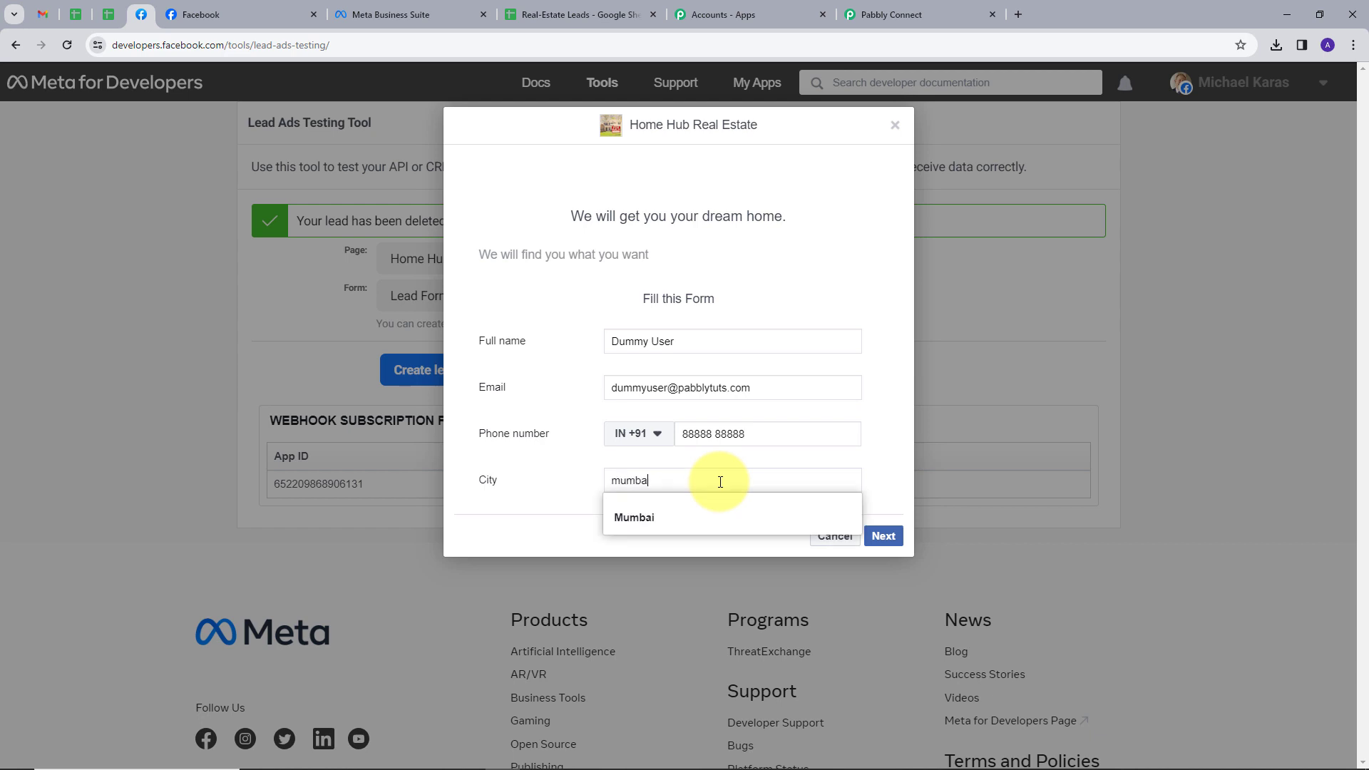
left_click(820, 517)
left_click(883, 536)
left_click(870, 341)
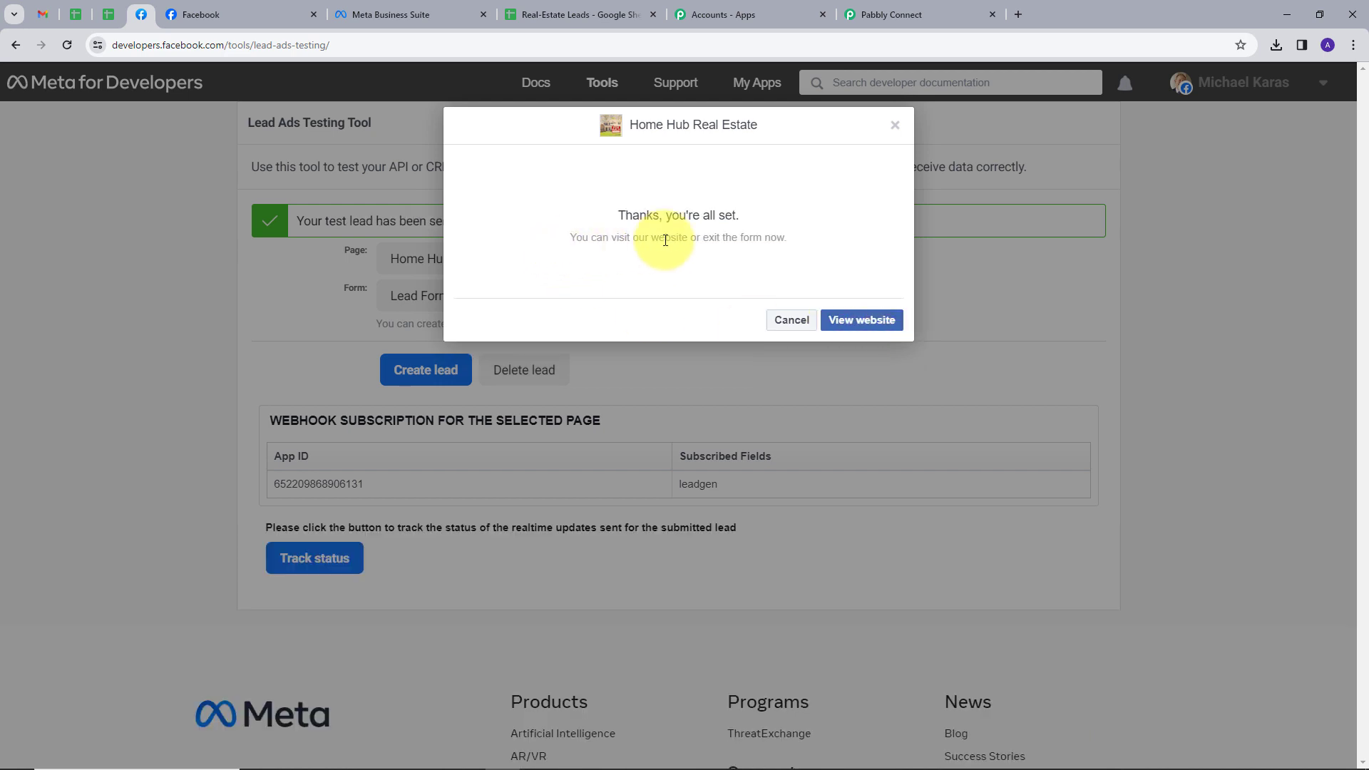
Step: Reload the Real-Estate Leads sheet to see the Mumbai lead in row 3, then return to Pabbly
left_click(552, 15)
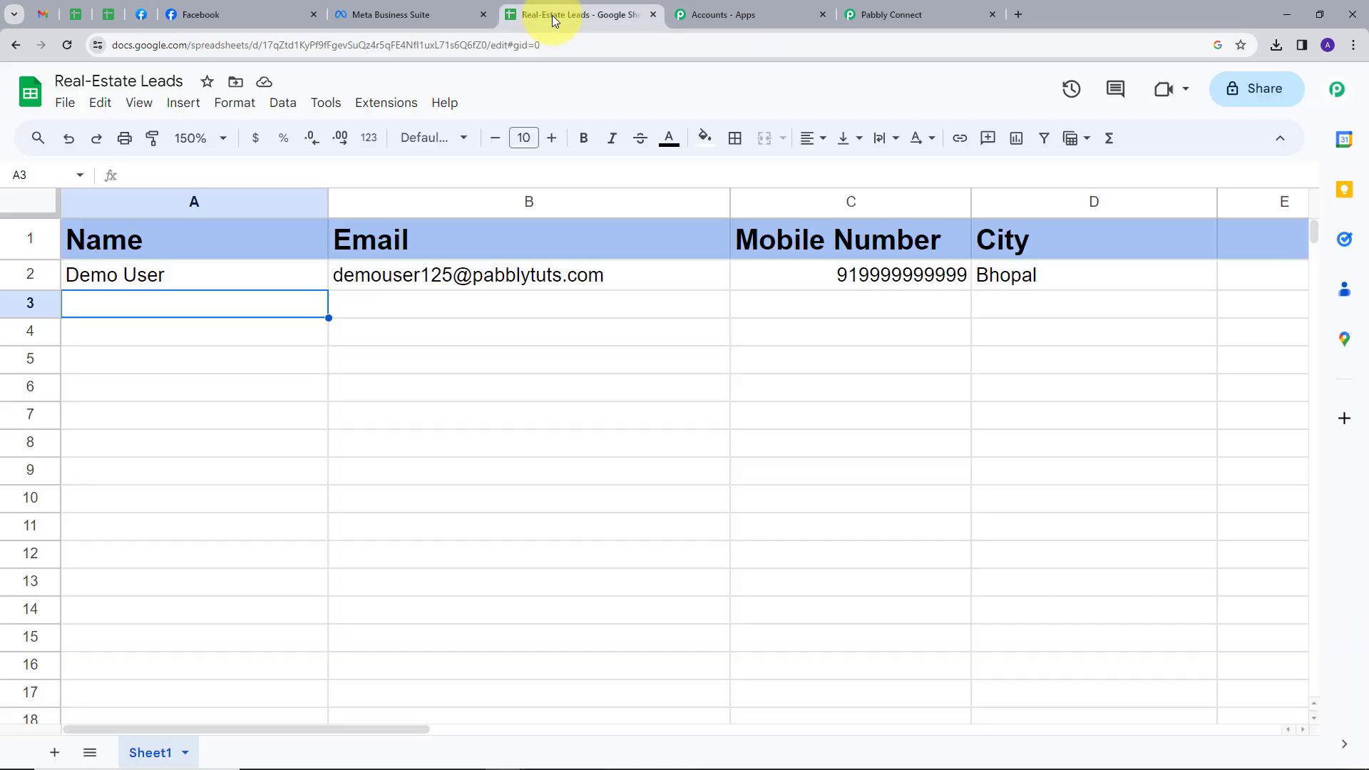
left_click(66, 45)
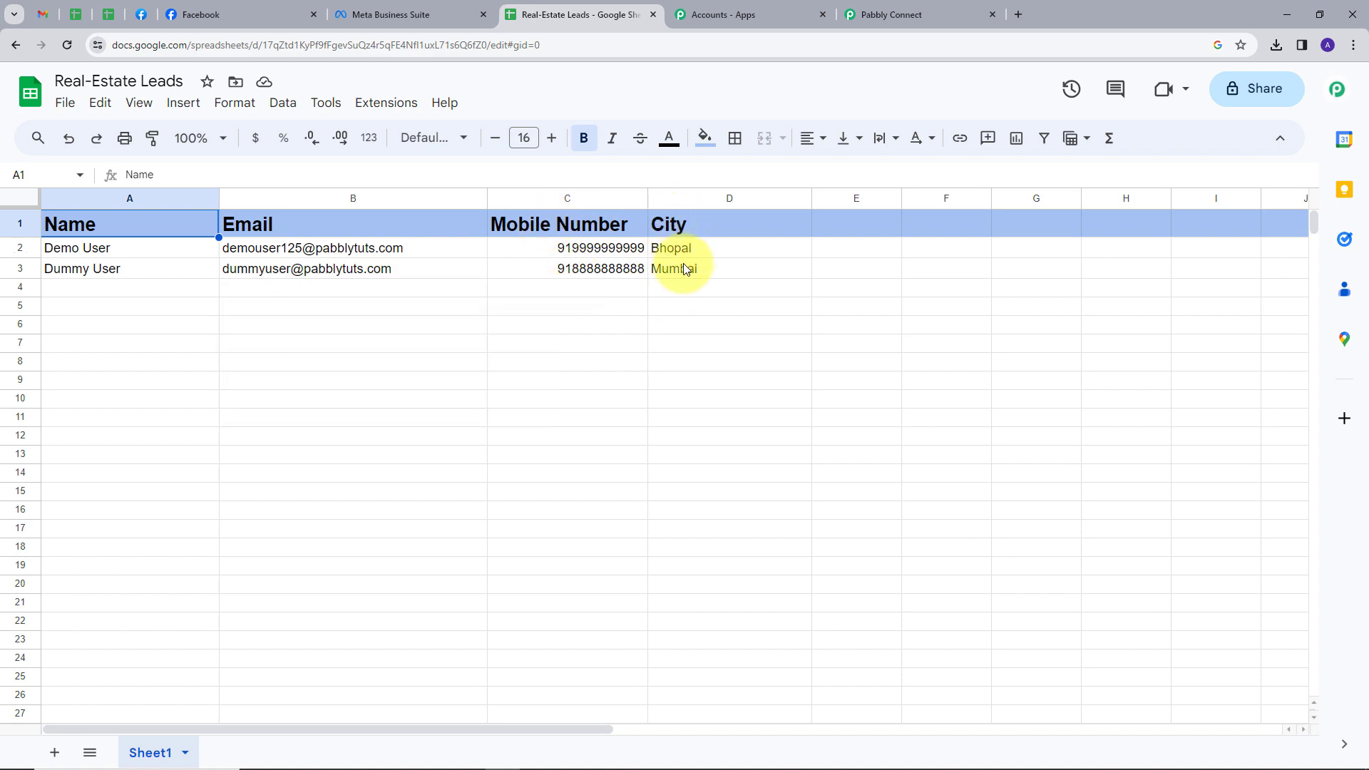
left_click(904, 7)
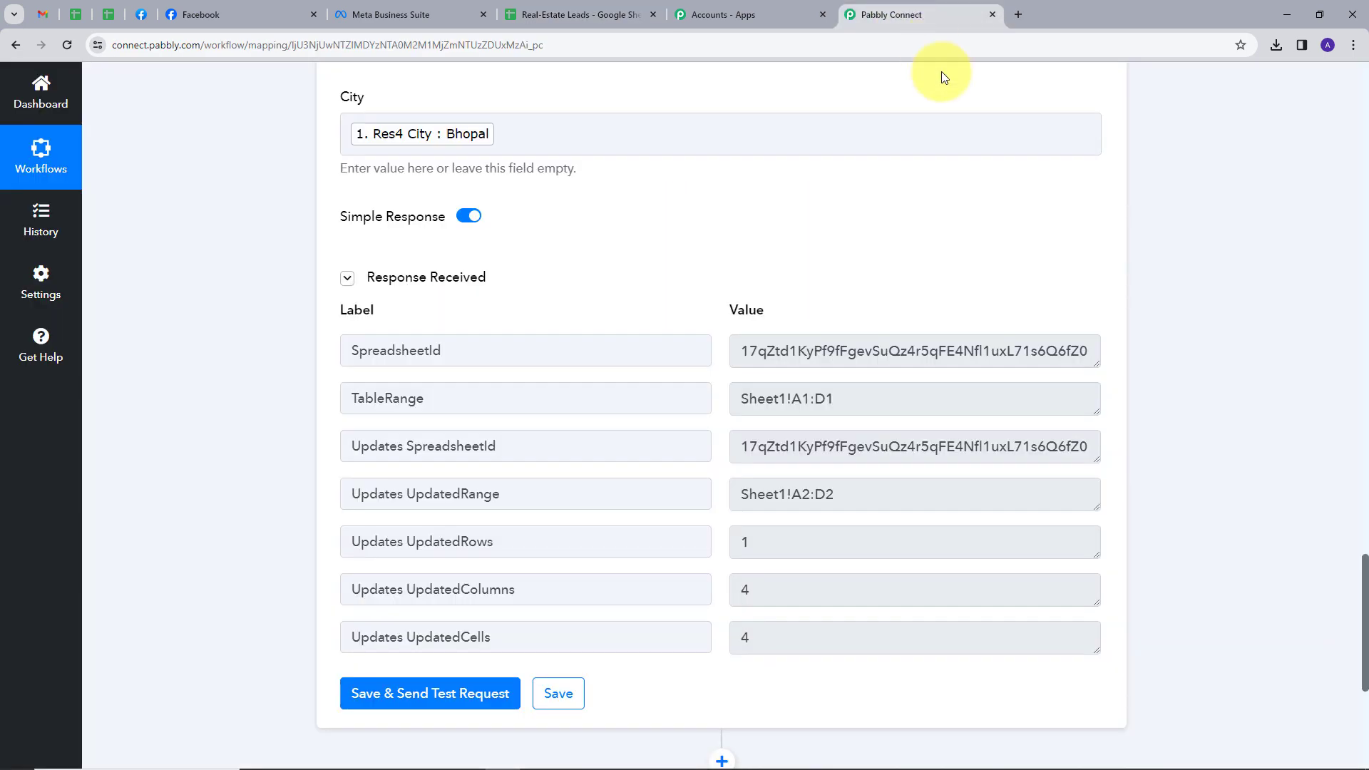